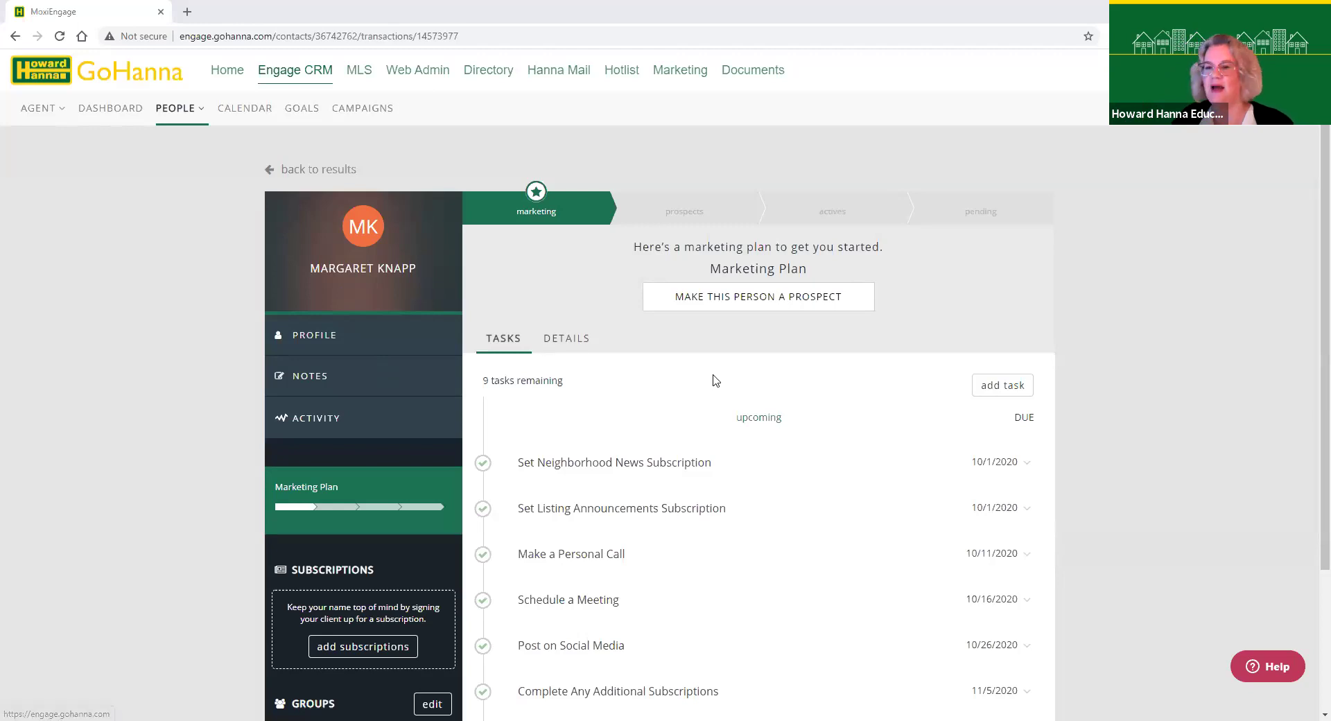
- Open the contact's profile for editing, look over its fields and designation options, and finish editing
scroll(704, 377, down, 3)
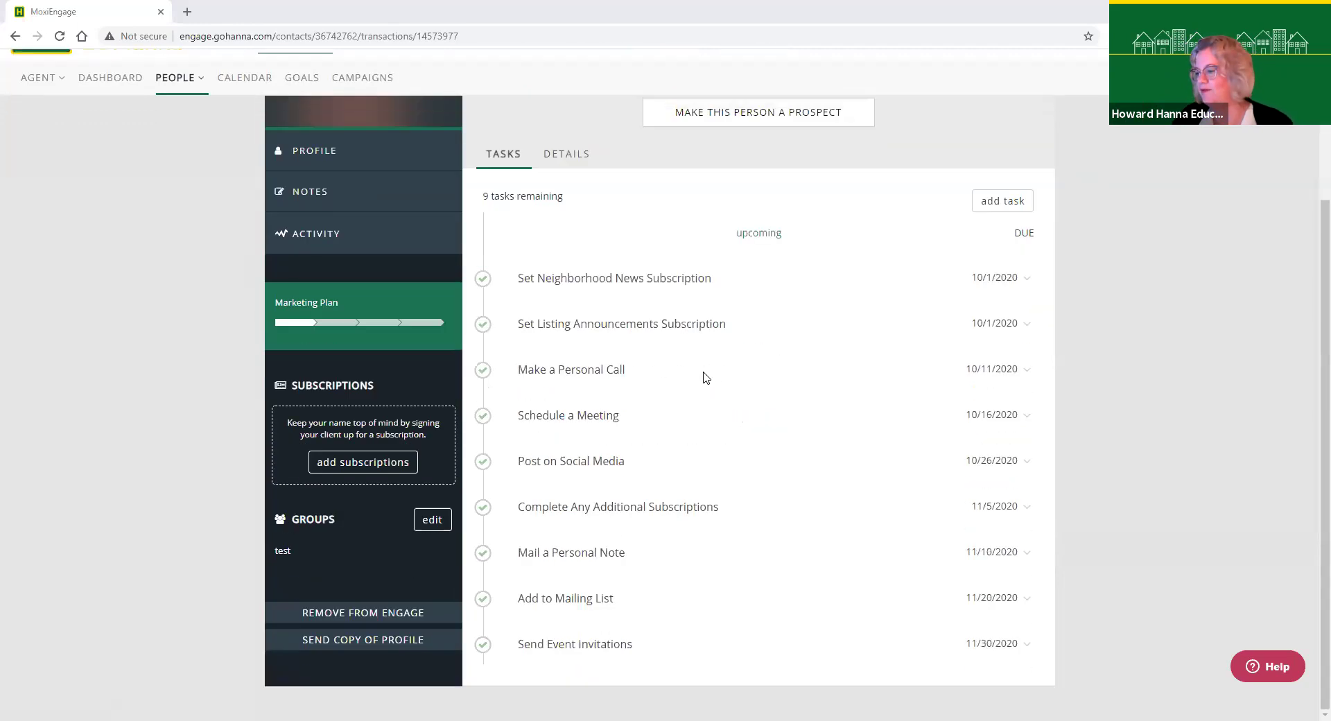
scroll(700, 379, up, 3)
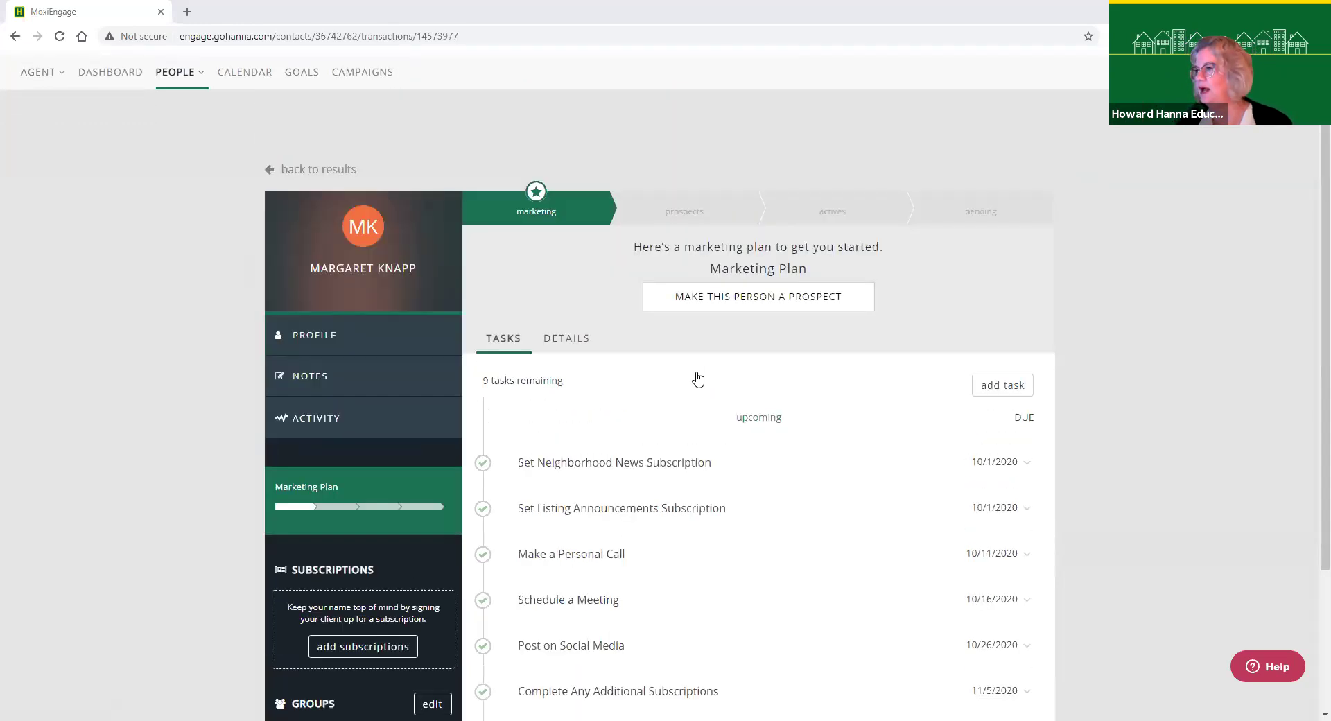
click(382, 339)
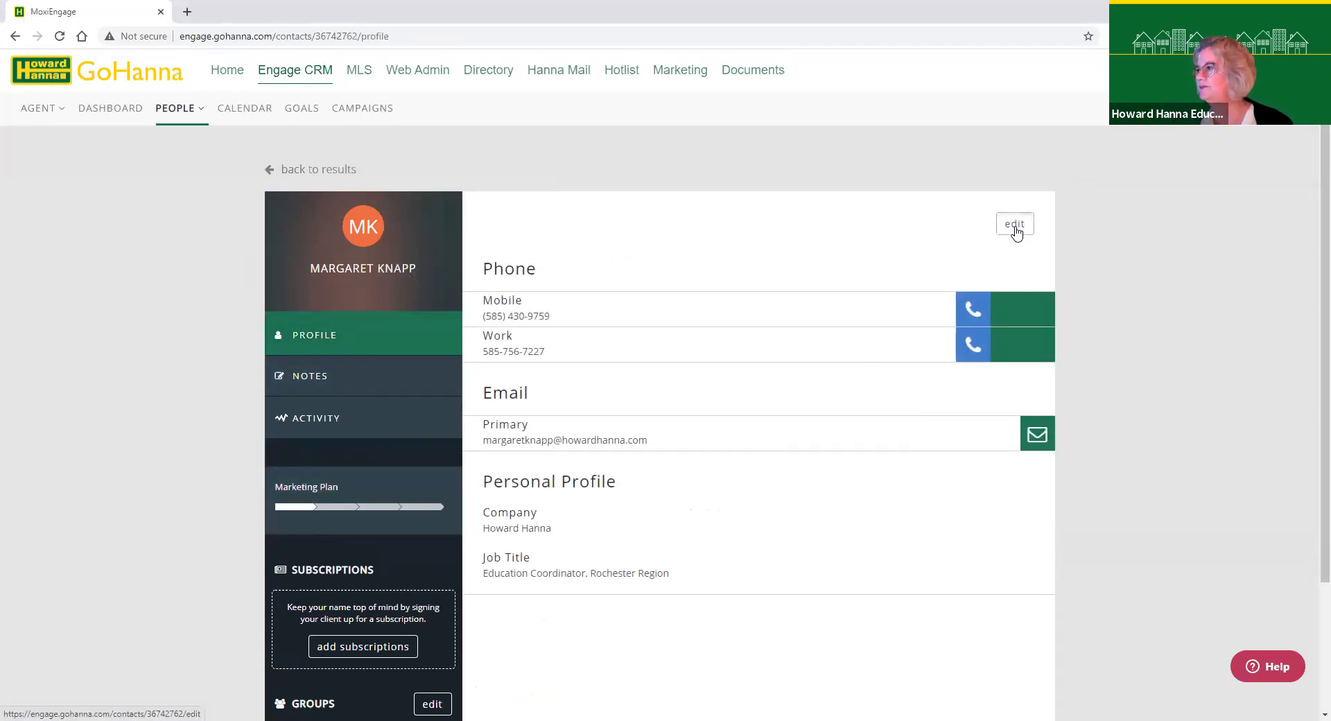
click(1015, 227)
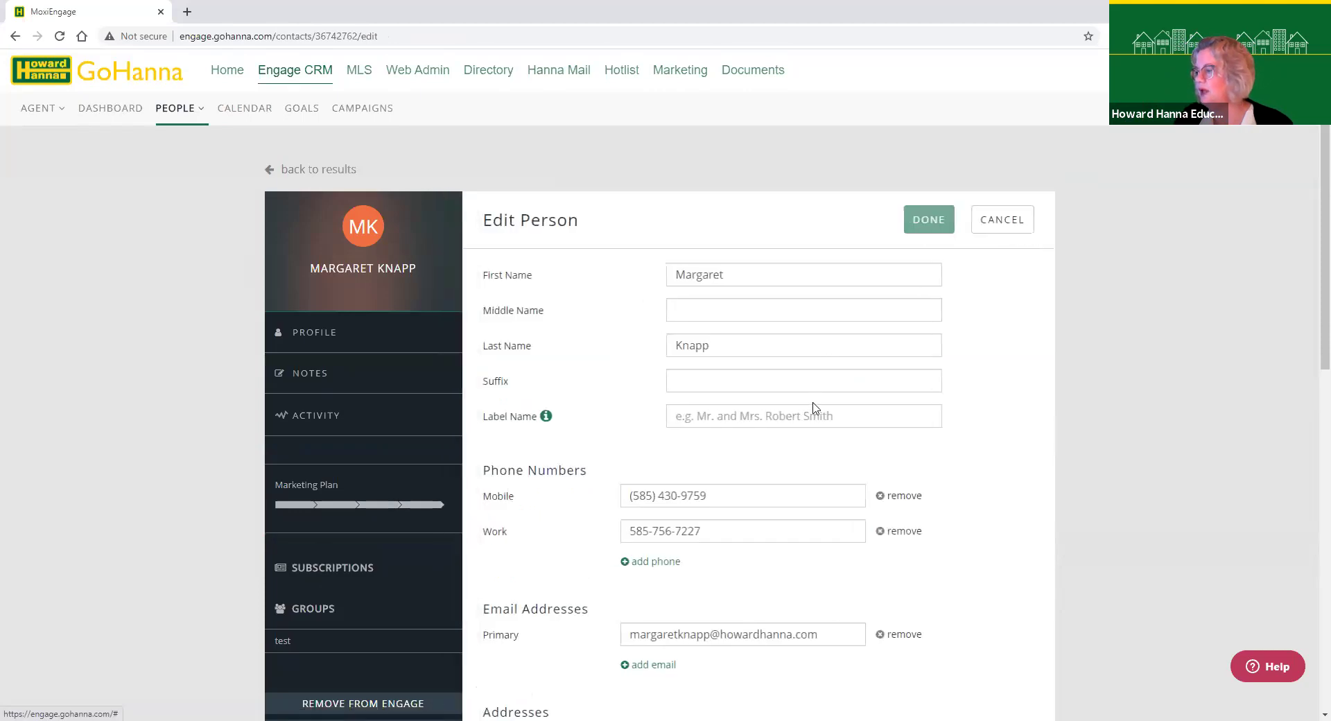
scroll(818, 430, down, 10)
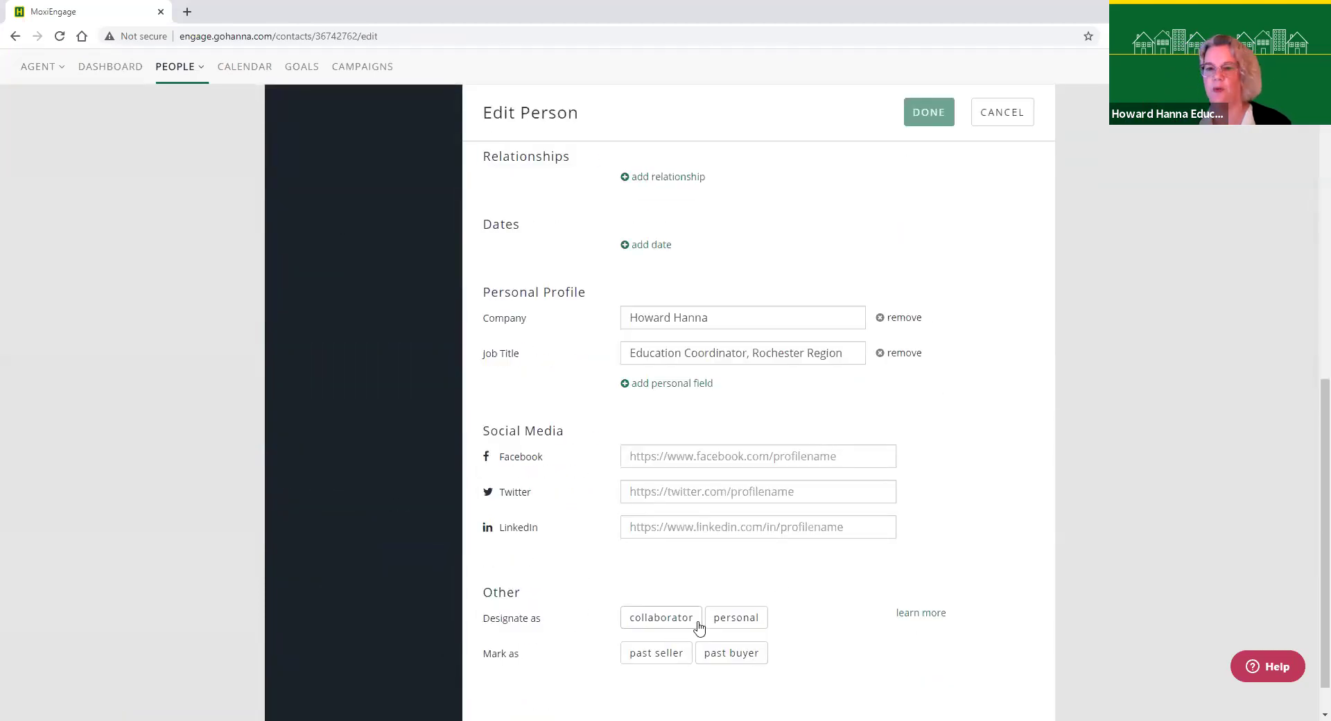
scroll(759, 628, up, 1)
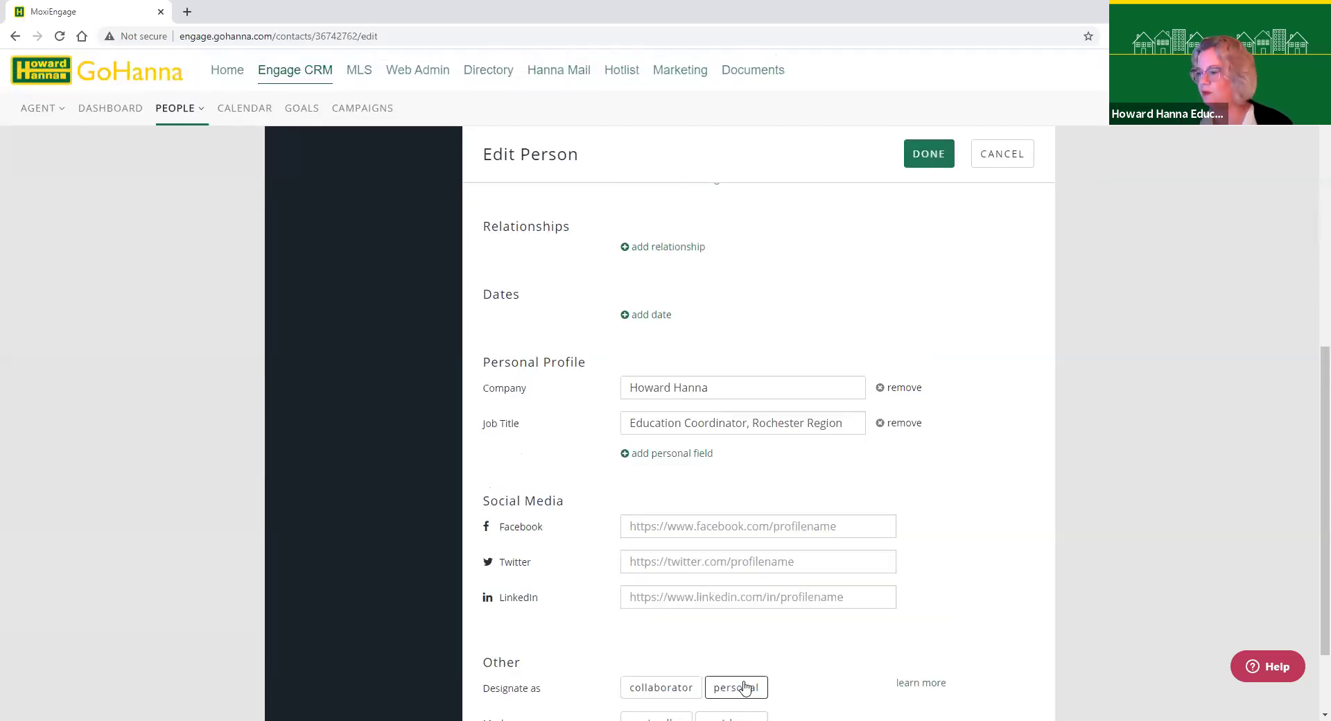
scroll(752, 686, down, 1)
click(932, 112)
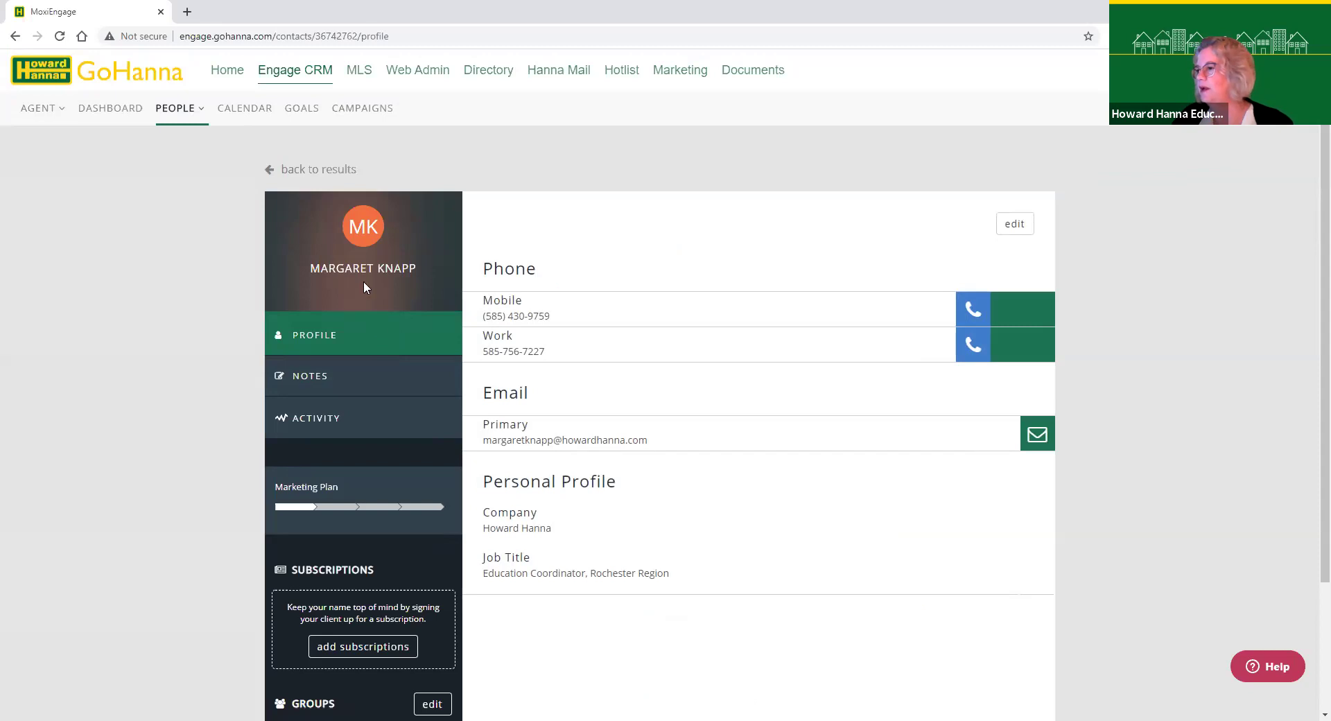
- Return to the people list, search for the contact by first name, and open the matching record
click(277, 171)
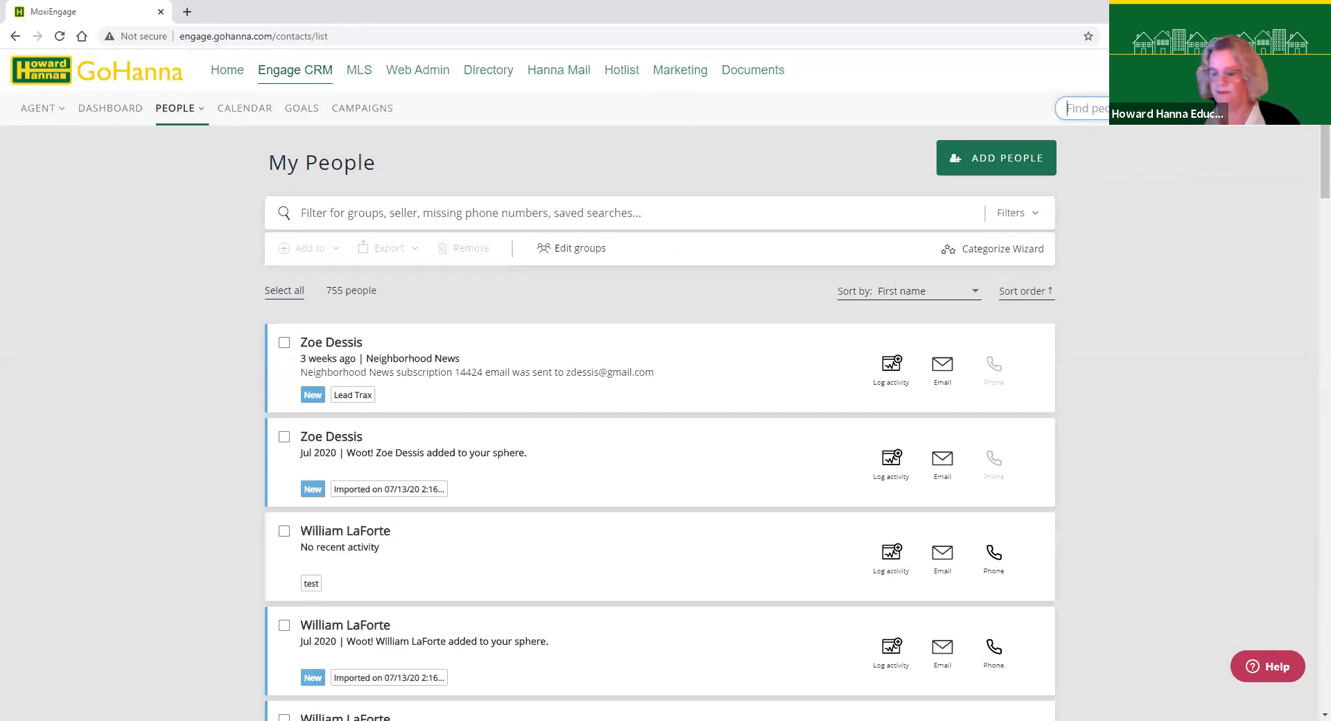
text(margaret)
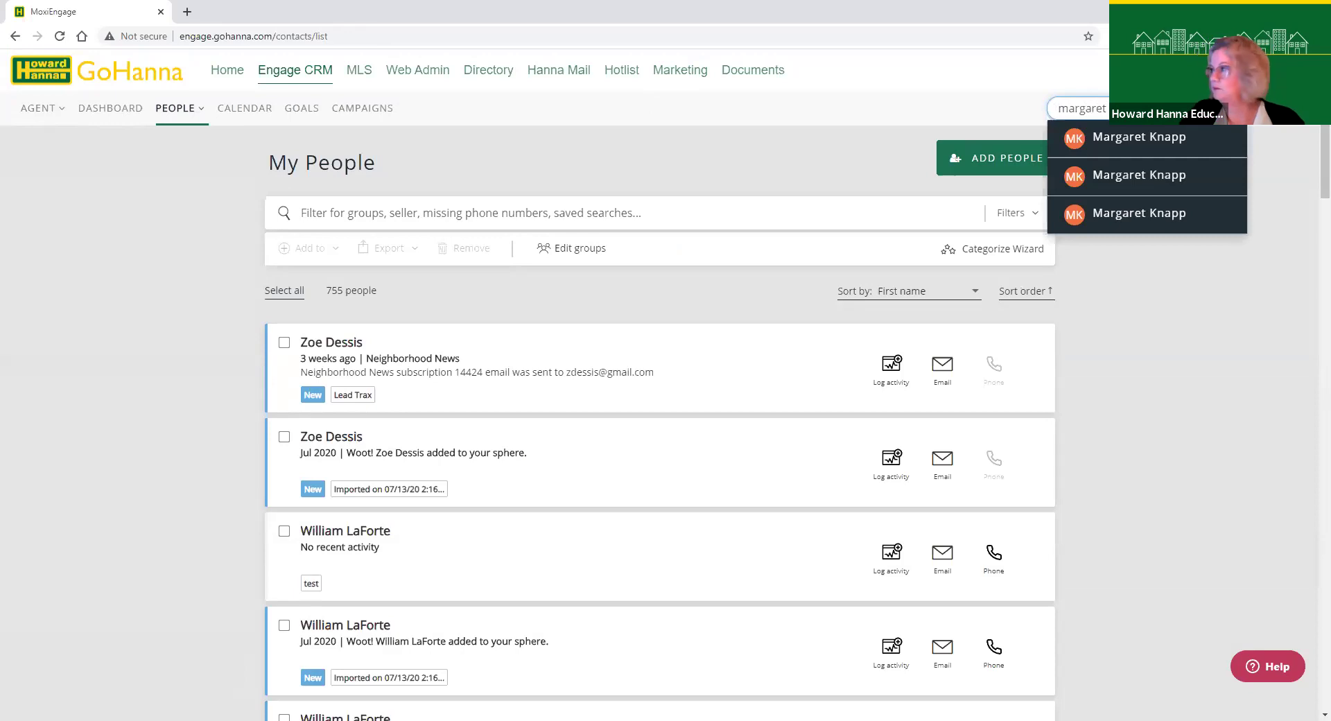
click(1155, 142)
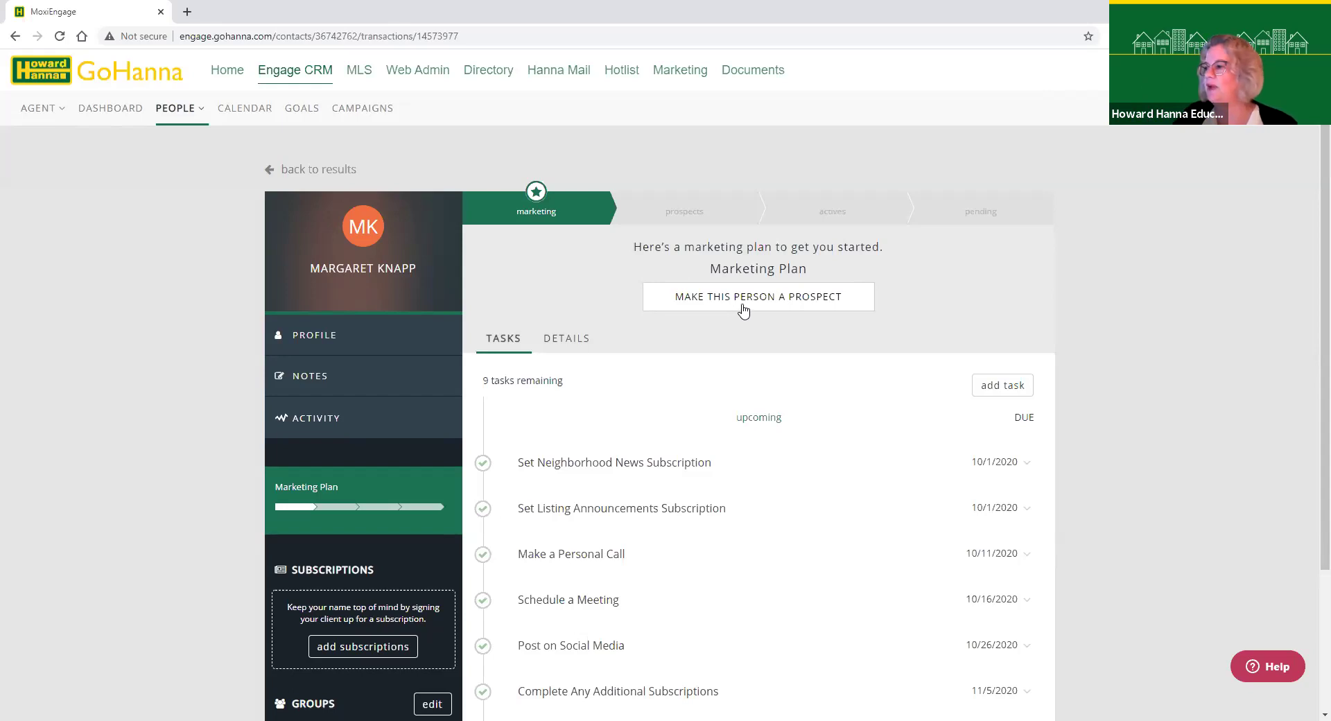
- Make the contact a prospect as a buyer and link the transaction to MLS number R1294469
click(743, 310)
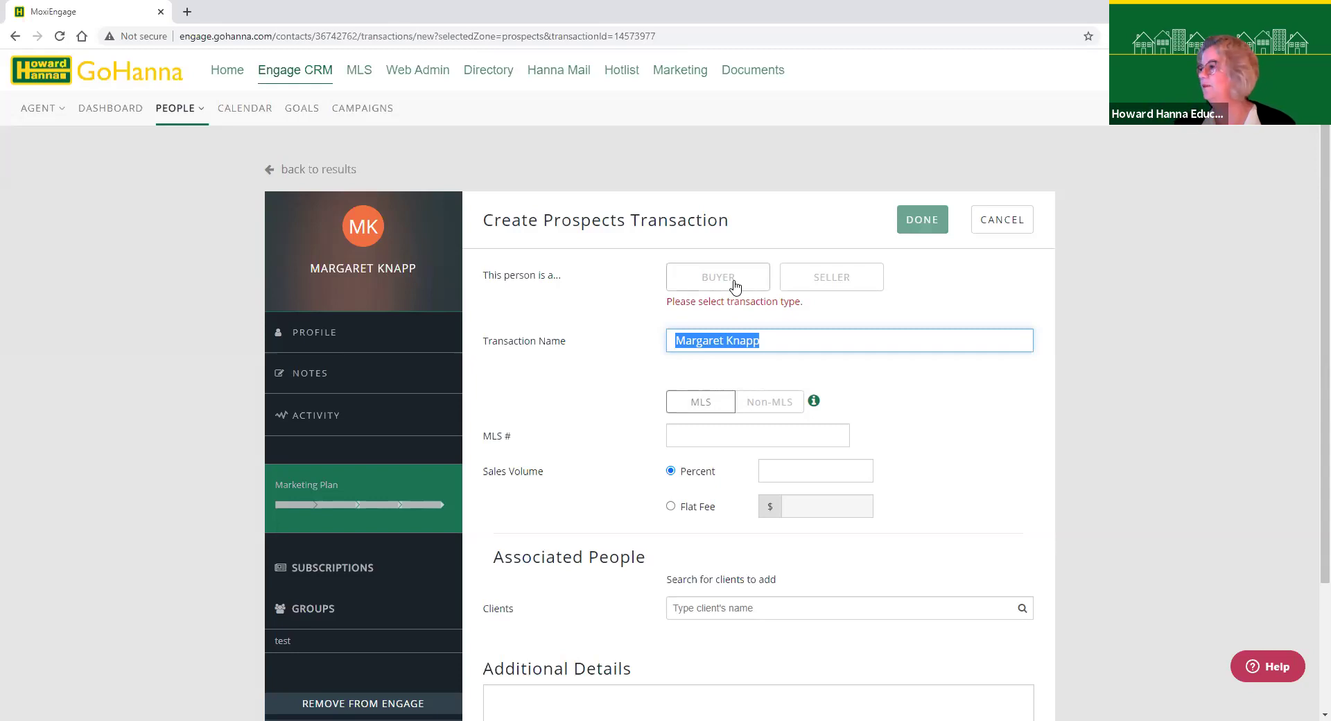
click(734, 286)
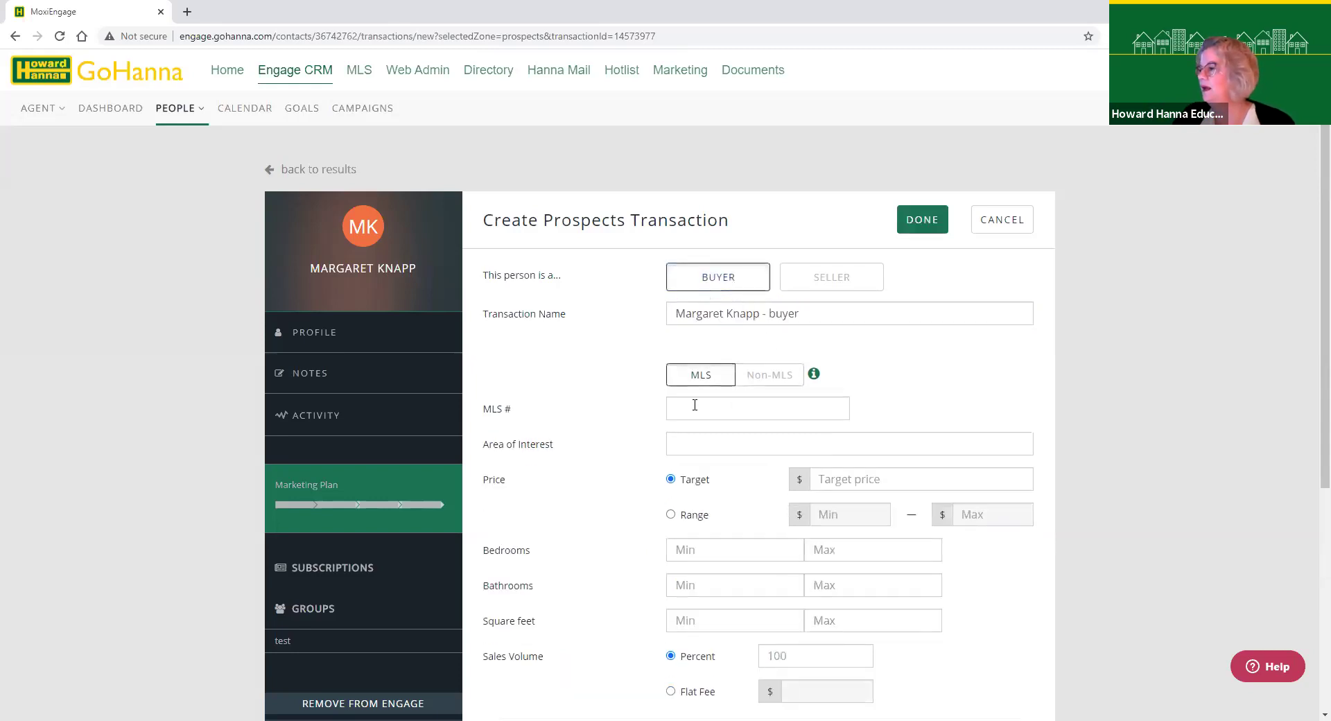
click(692, 405)
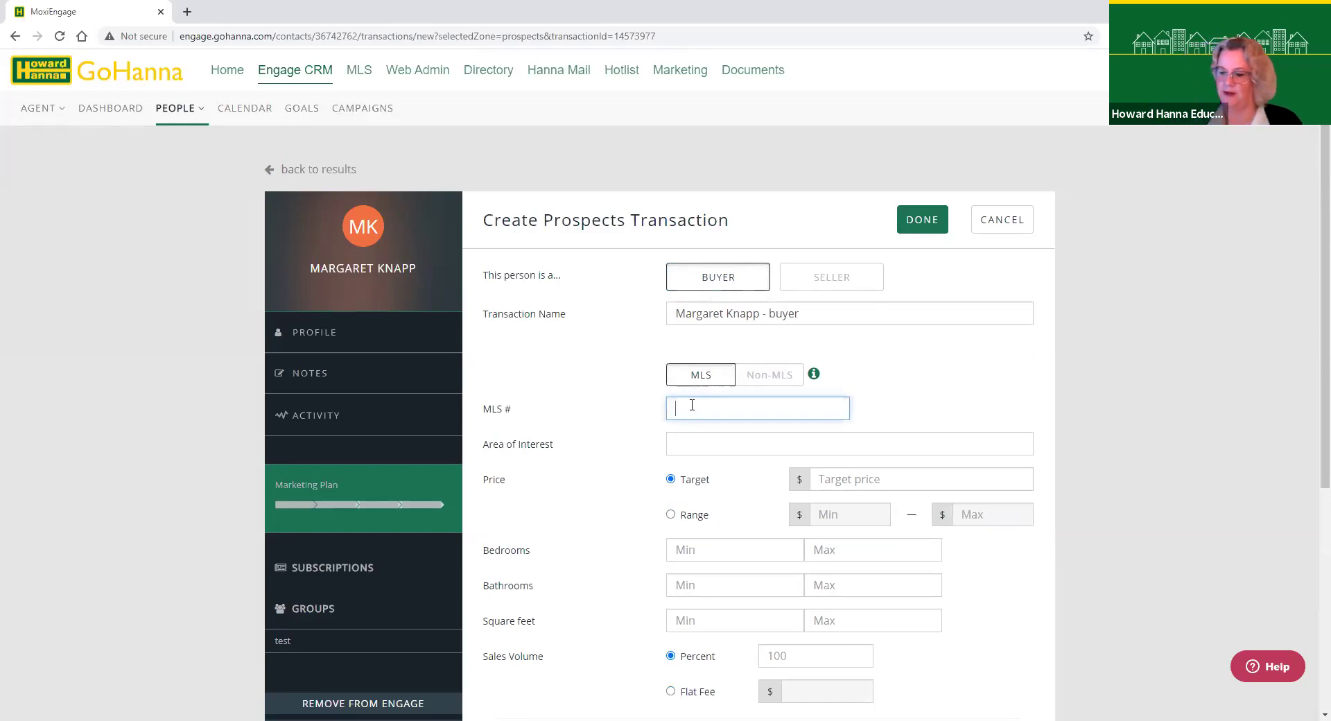
text(R)
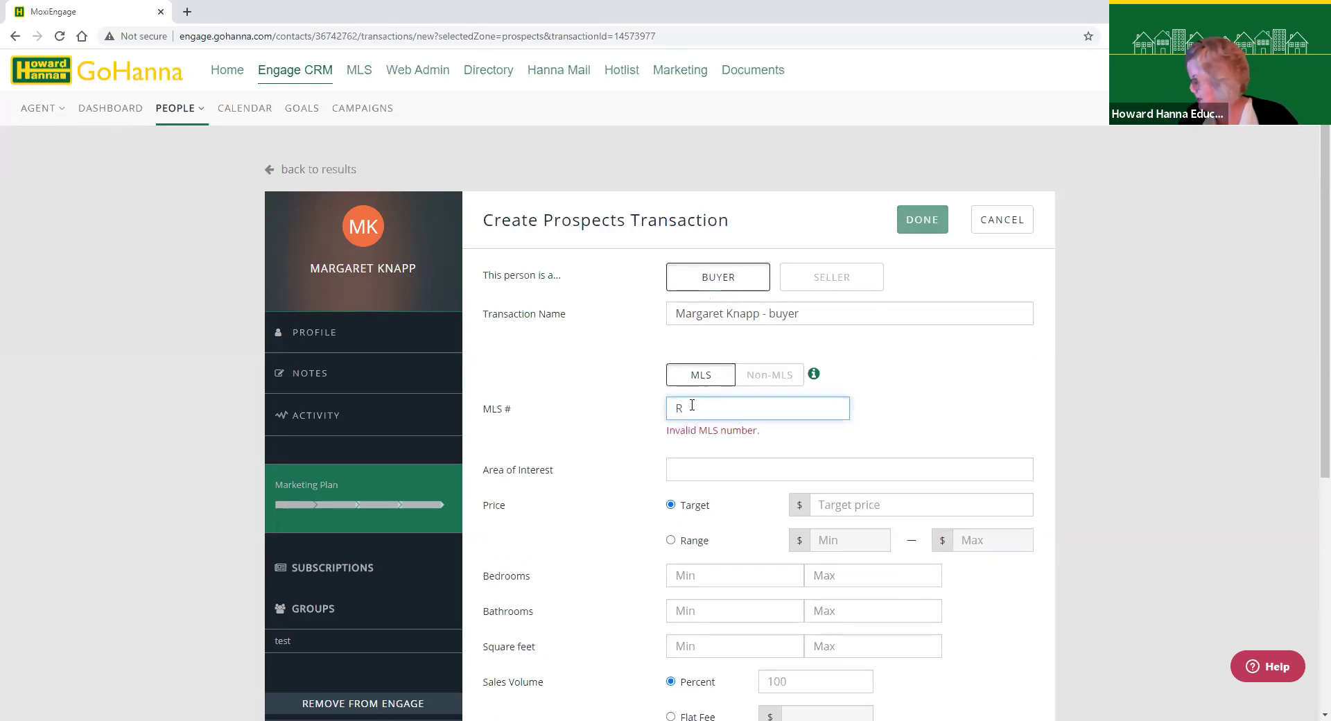
text(12)
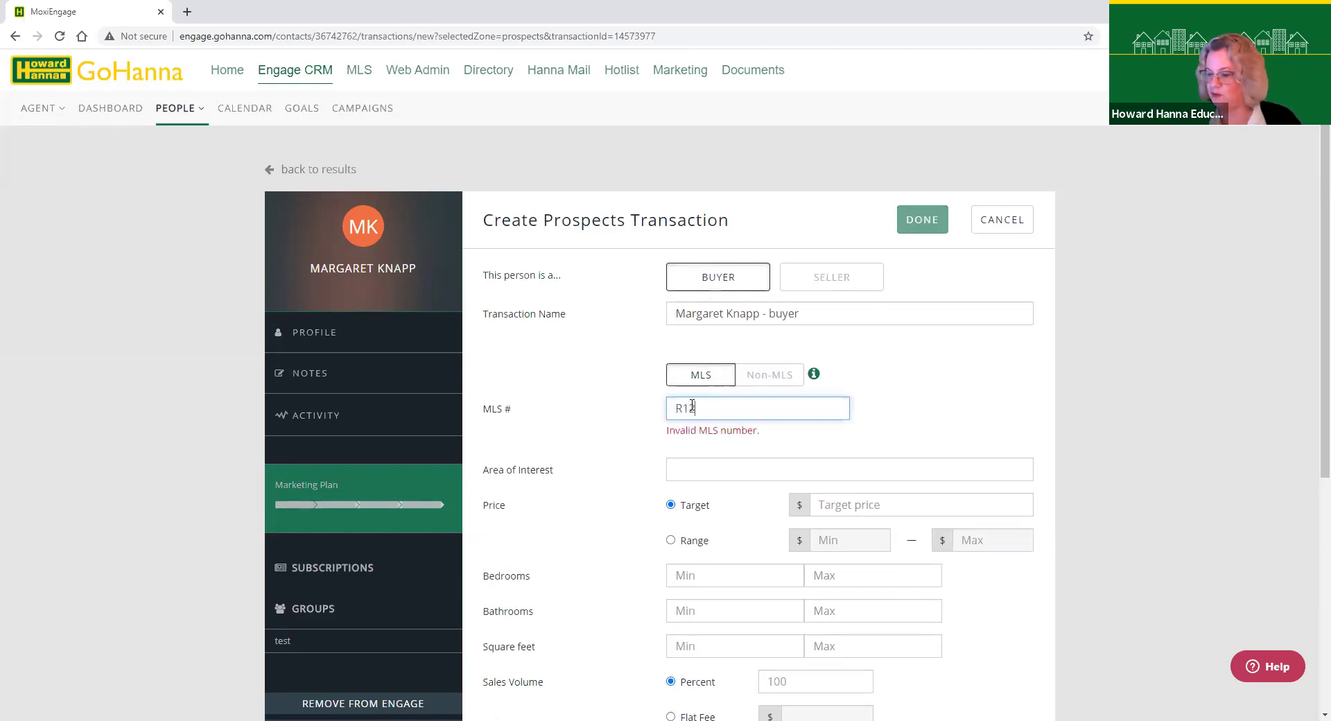
text(94469)
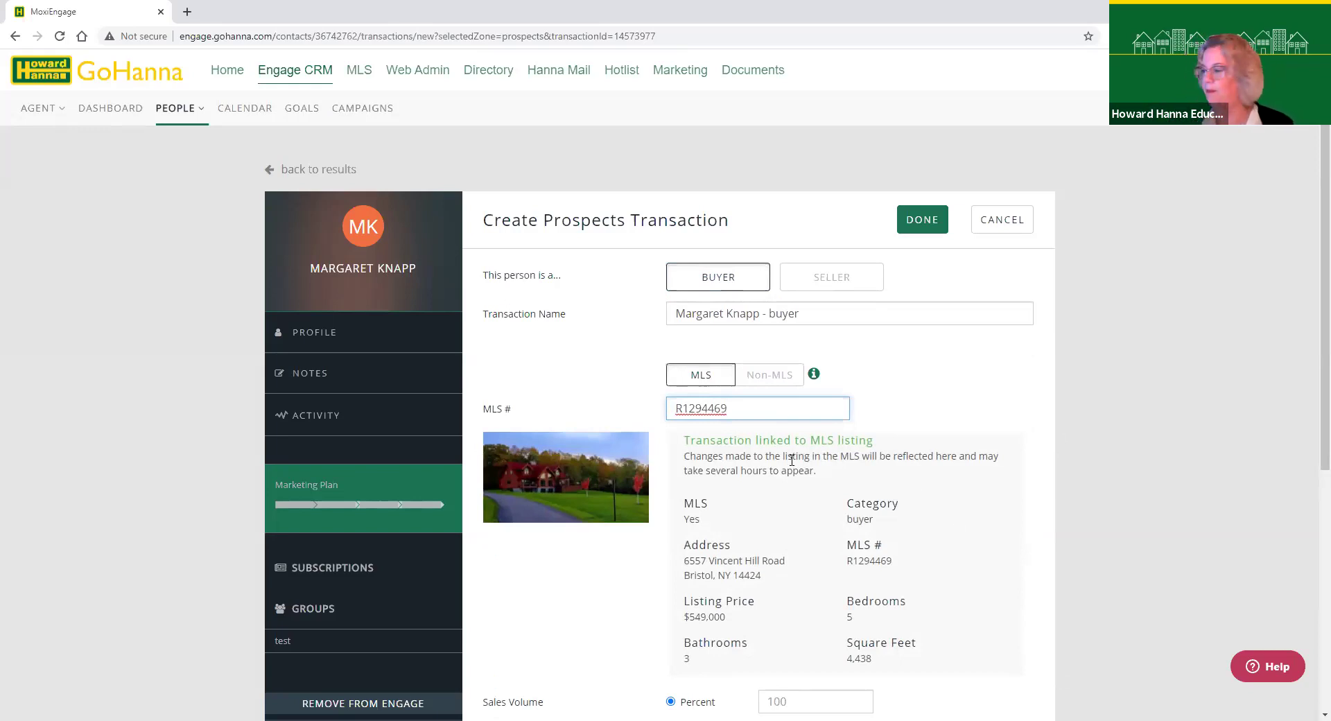
- Search for the second client by first name and add them to the transaction's associated people
scroll(791, 460, down, 3)
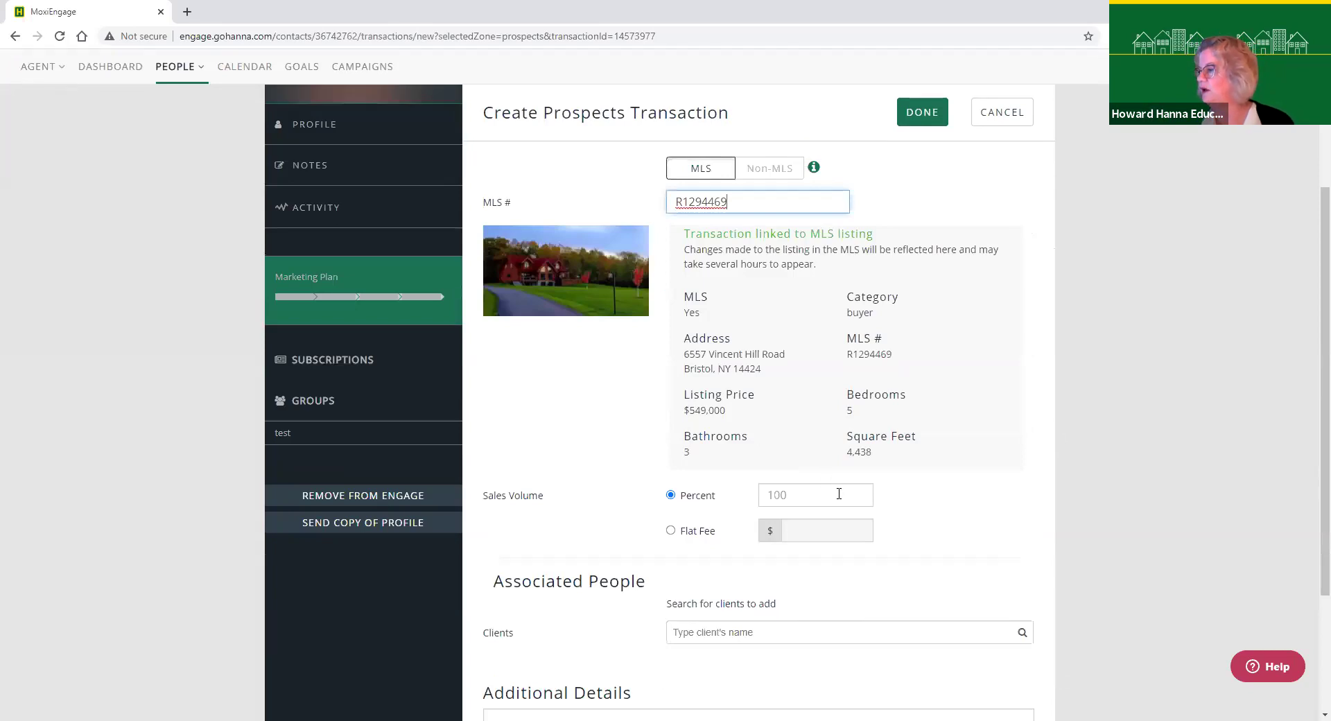
scroll(839, 493, down, 2)
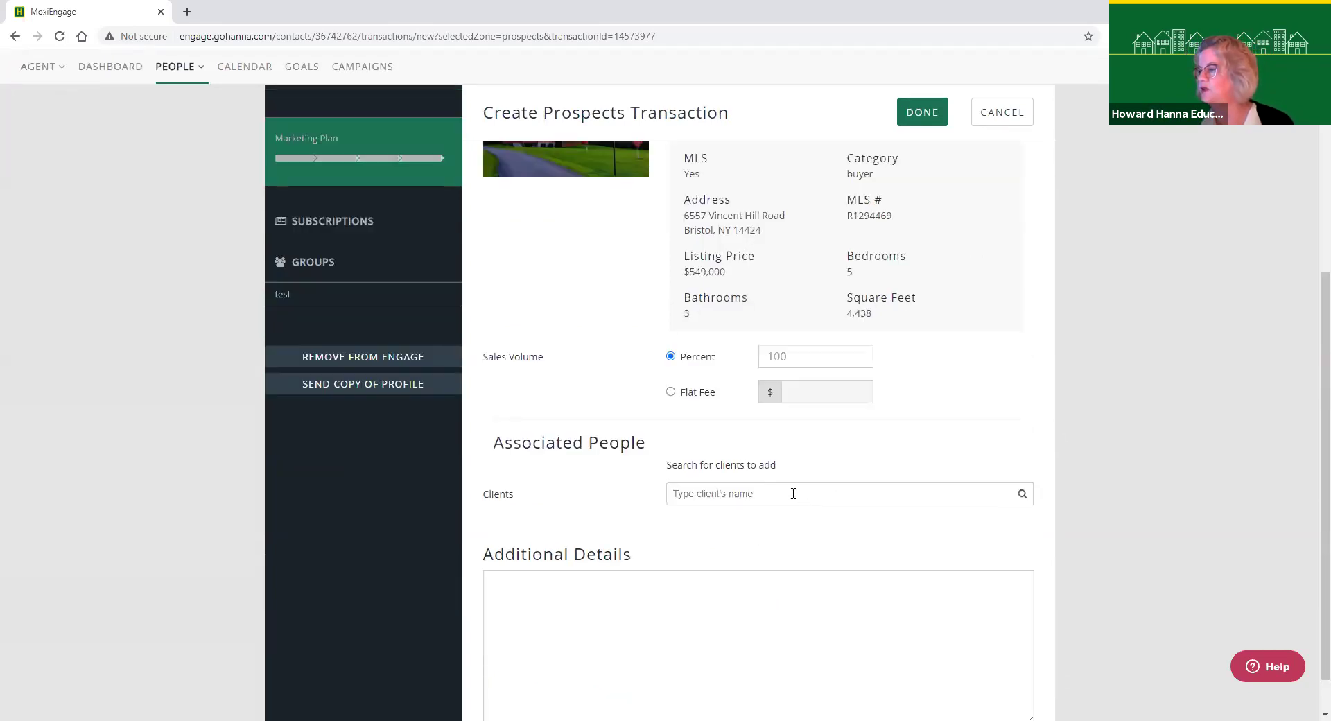
click(792, 491)
text(andrew)
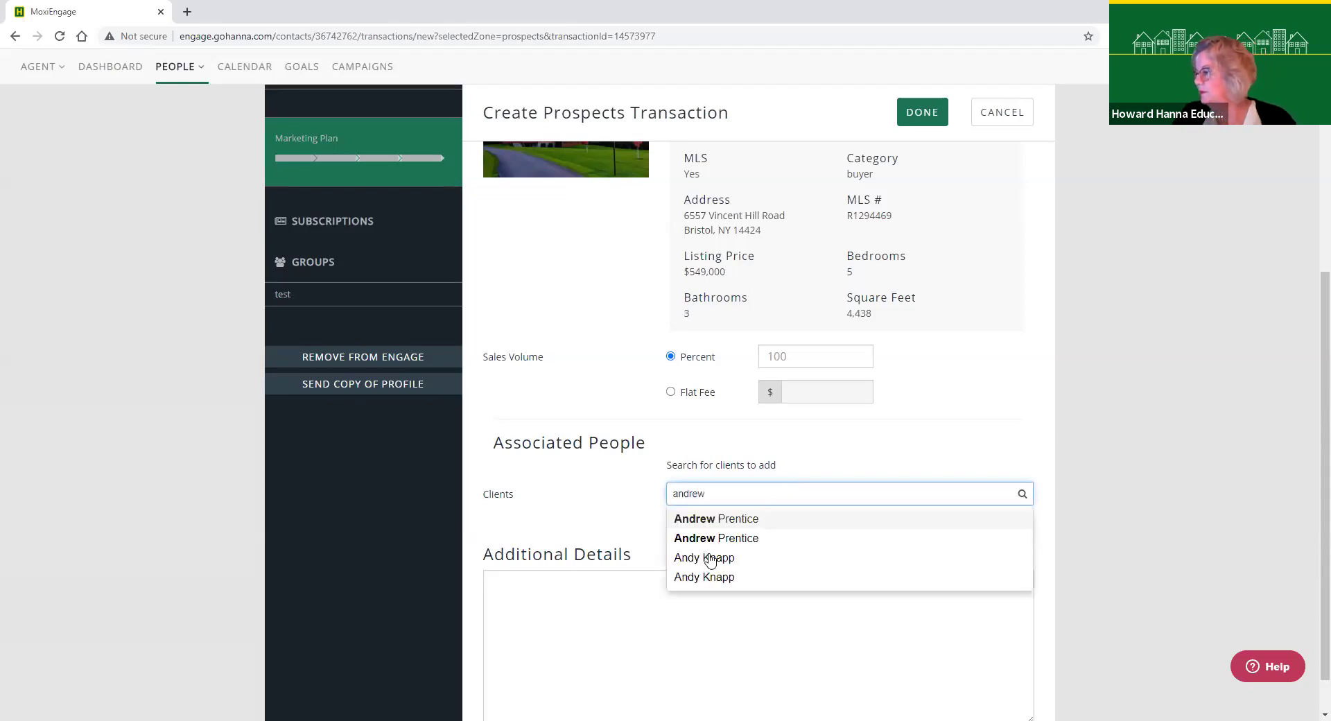
click(710, 561)
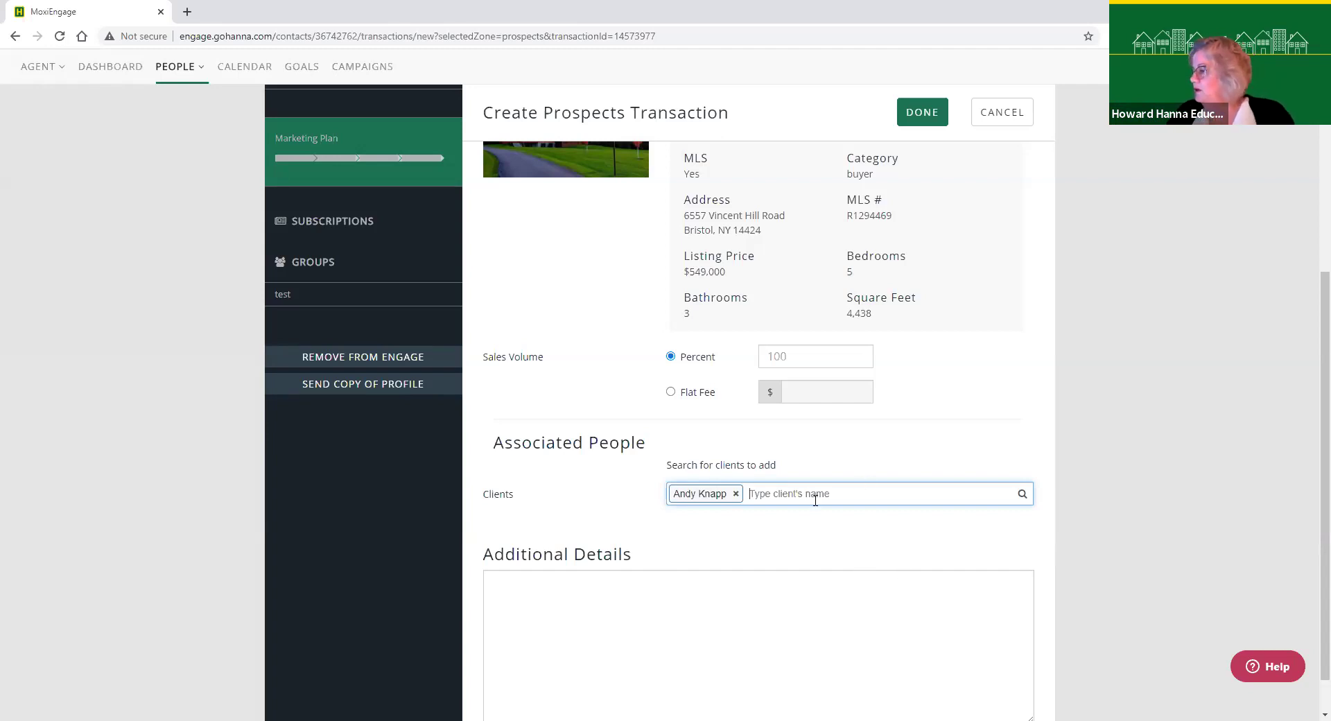
- Save the buyer prospect transaction with Additional Details left empty and look over its prospect tasks
scroll(811, 496, down, 1)
click(598, 536)
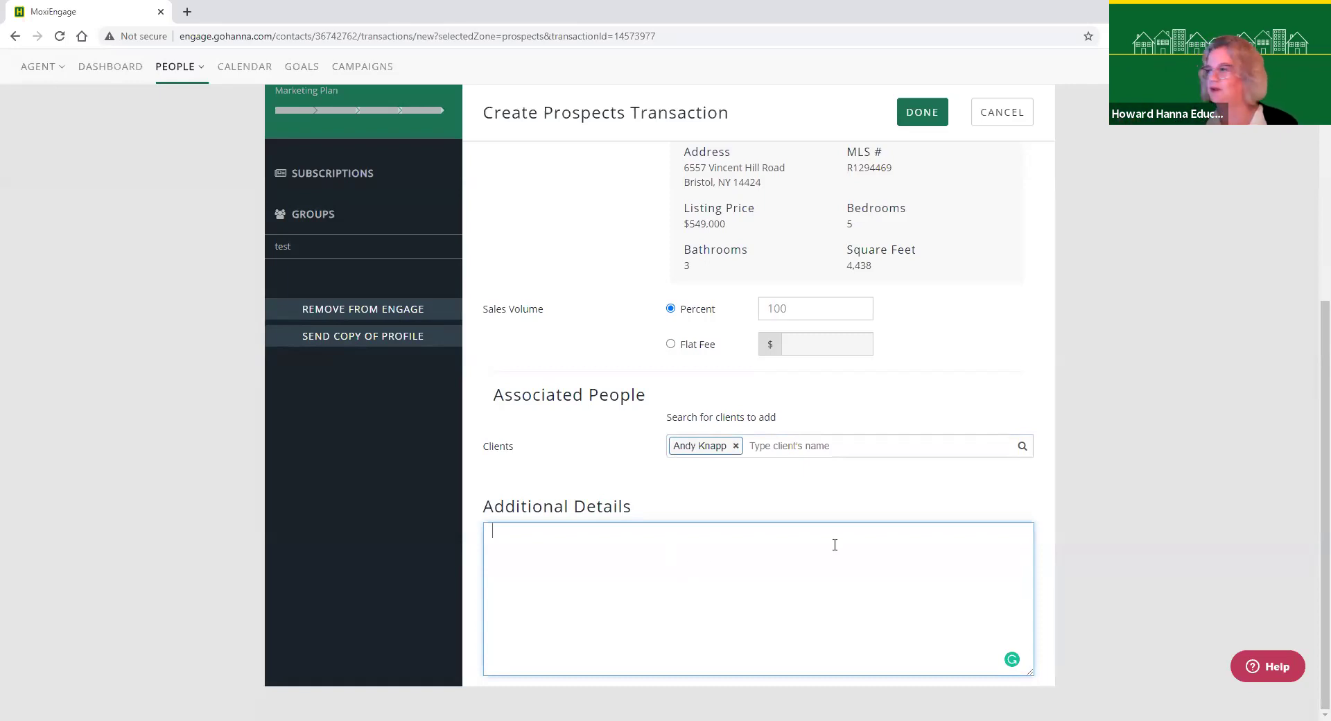
scroll(977, 285, up, 1)
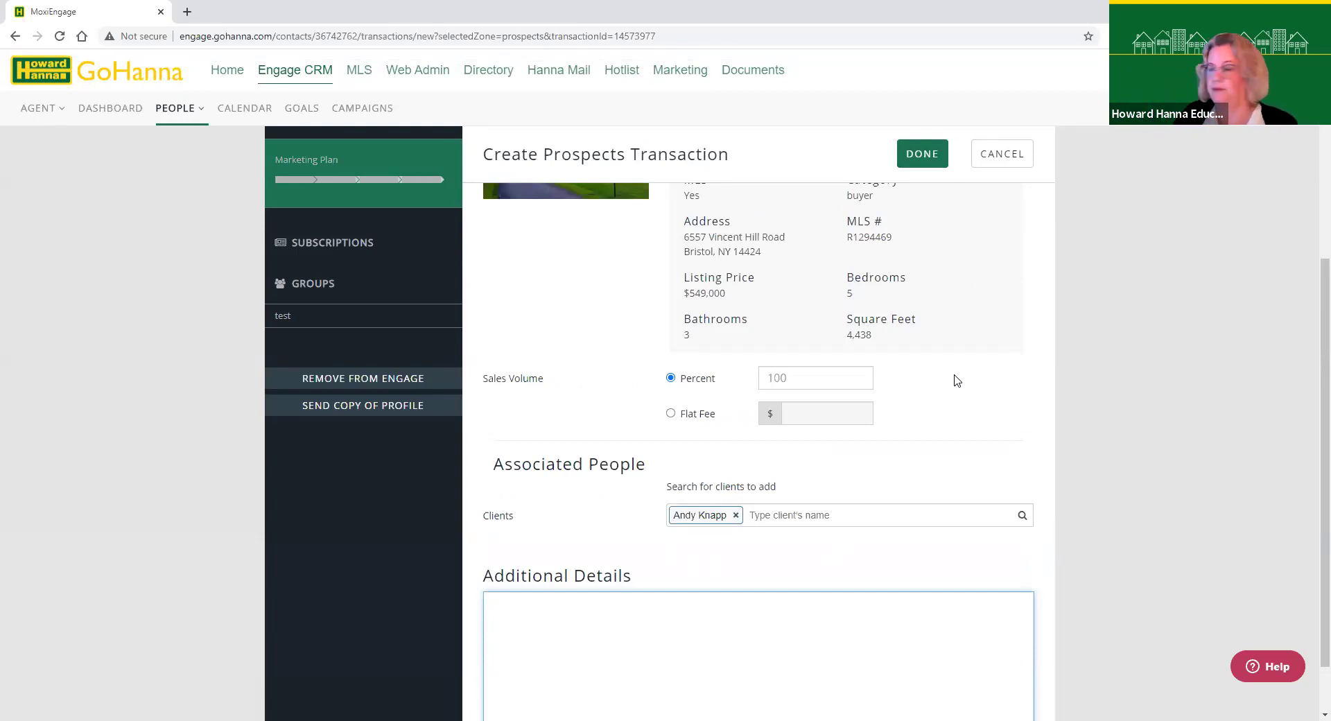
scroll(956, 288, up, 3)
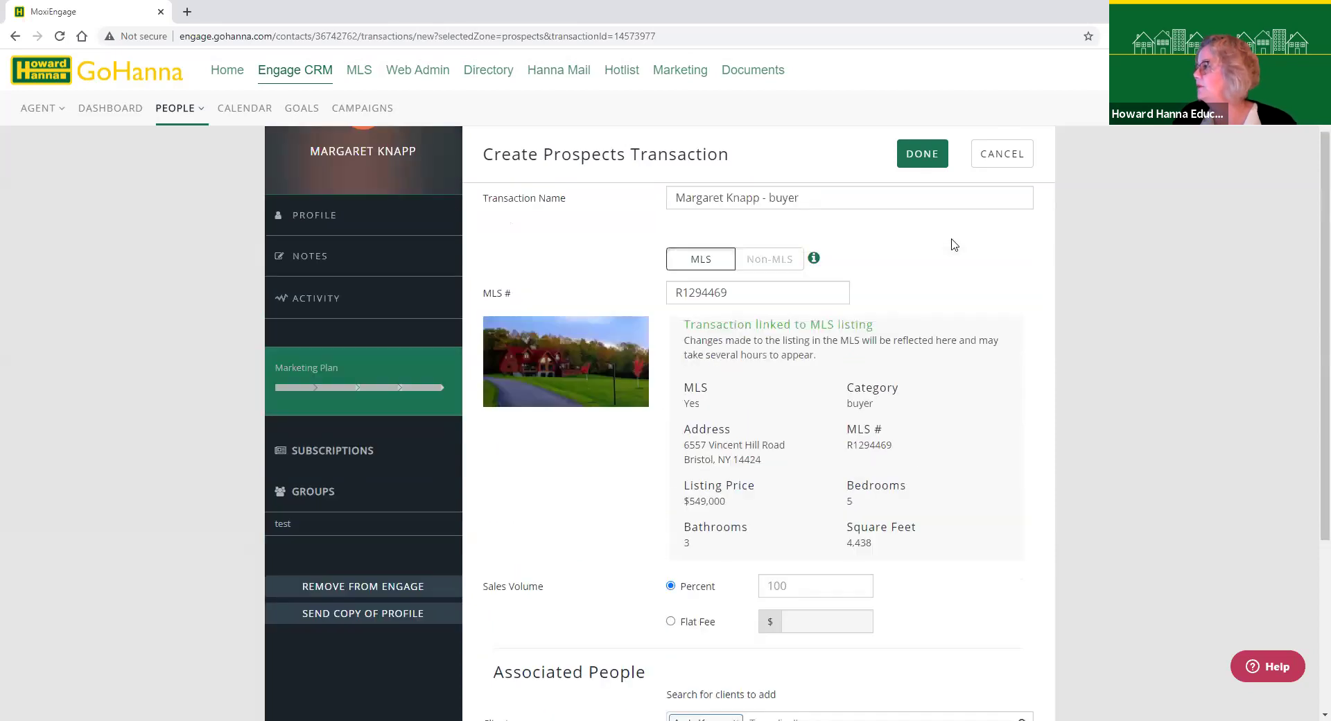
click(924, 161)
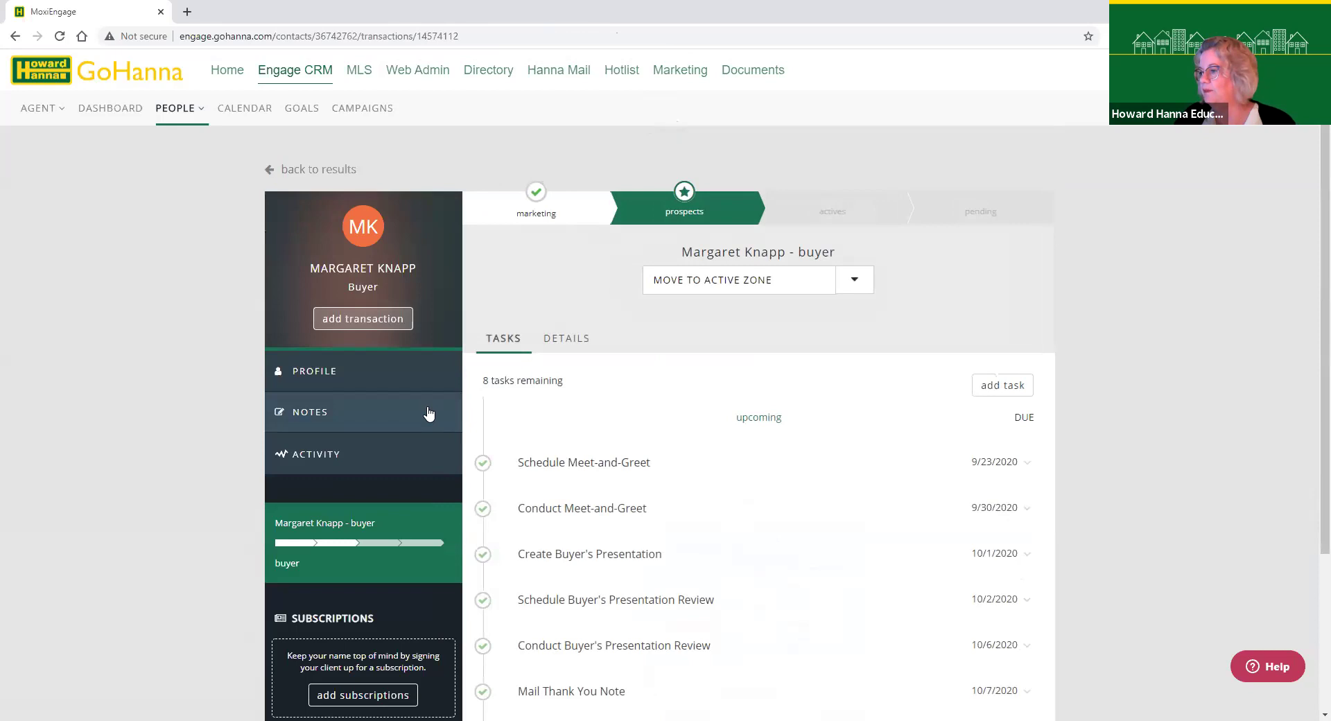
scroll(416, 444, down, 1)
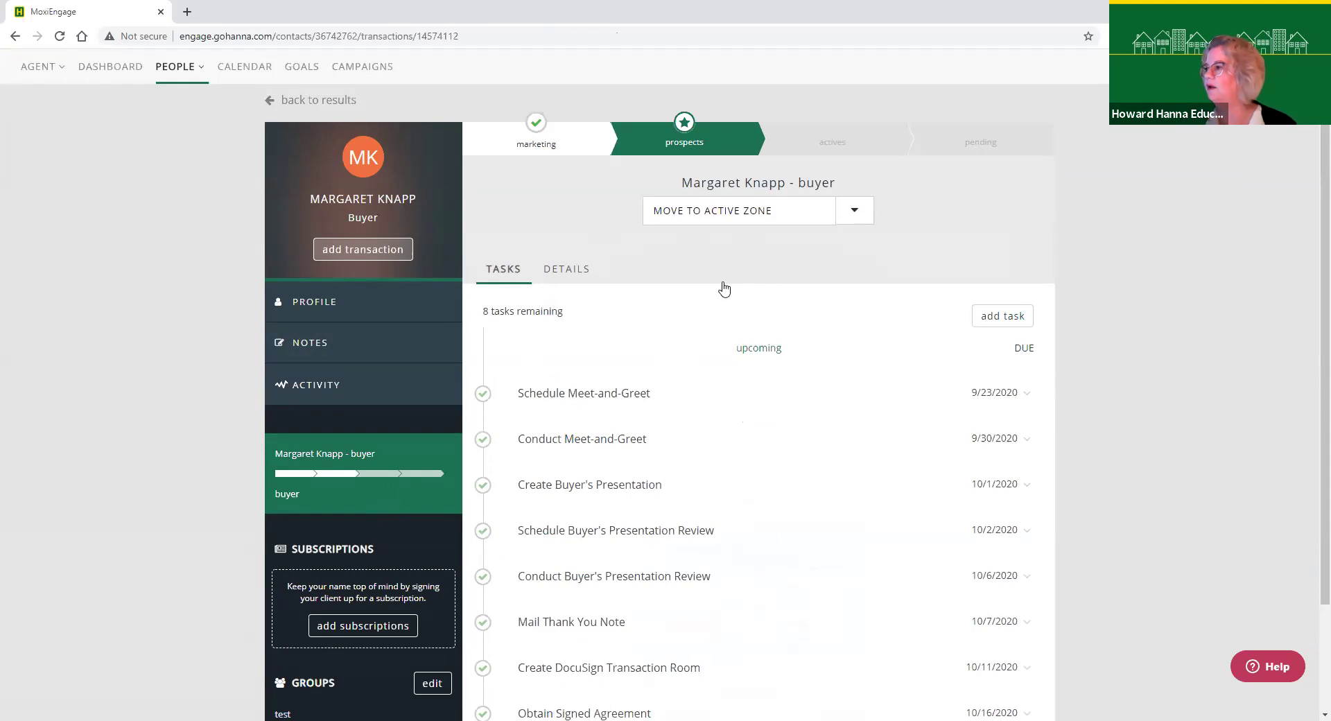
scroll(795, 248, up, 1)
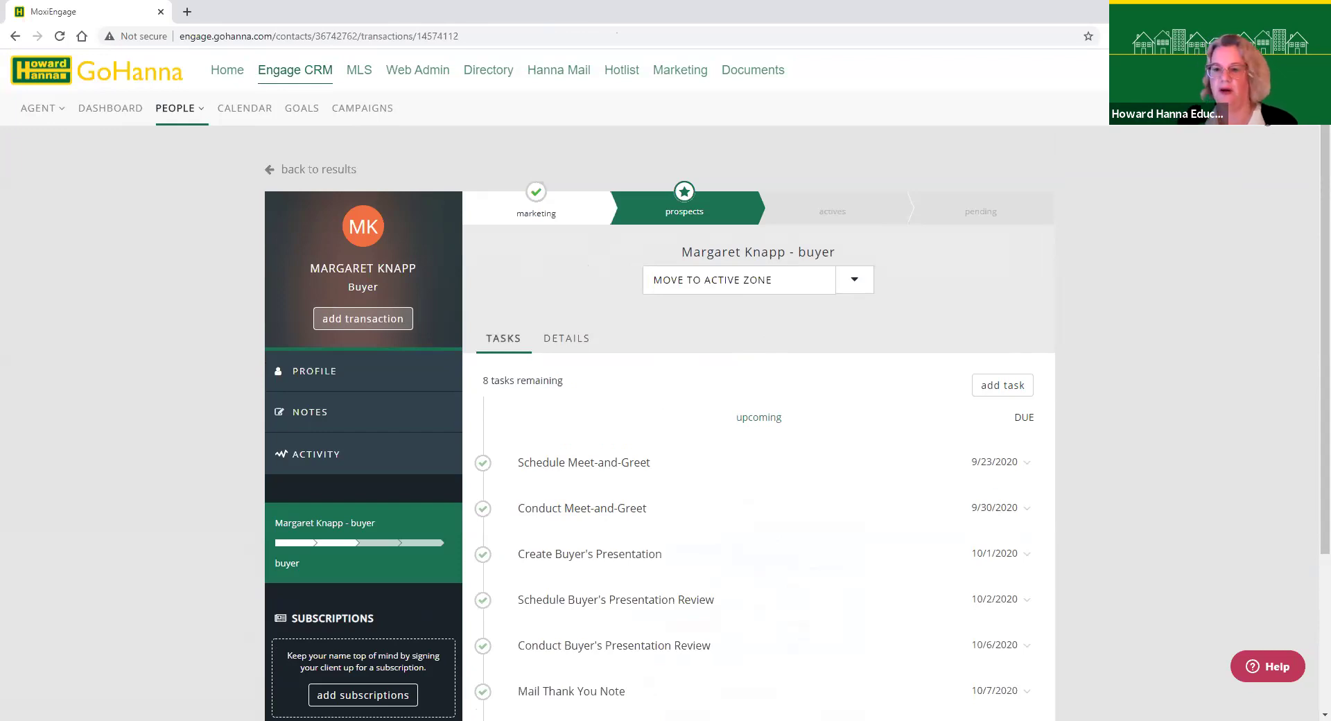
- Go to the Engage Settings and open the Task Manager preferences for people
click(1230, 107)
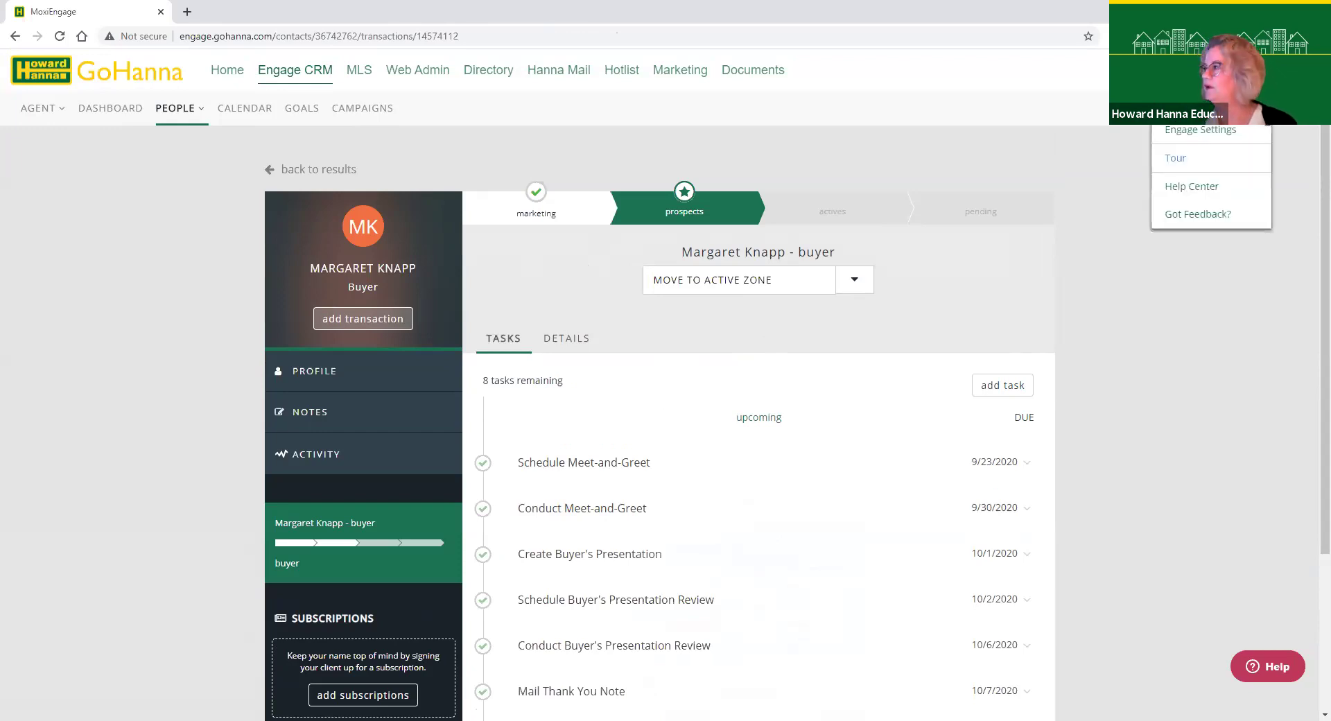
click(1223, 132)
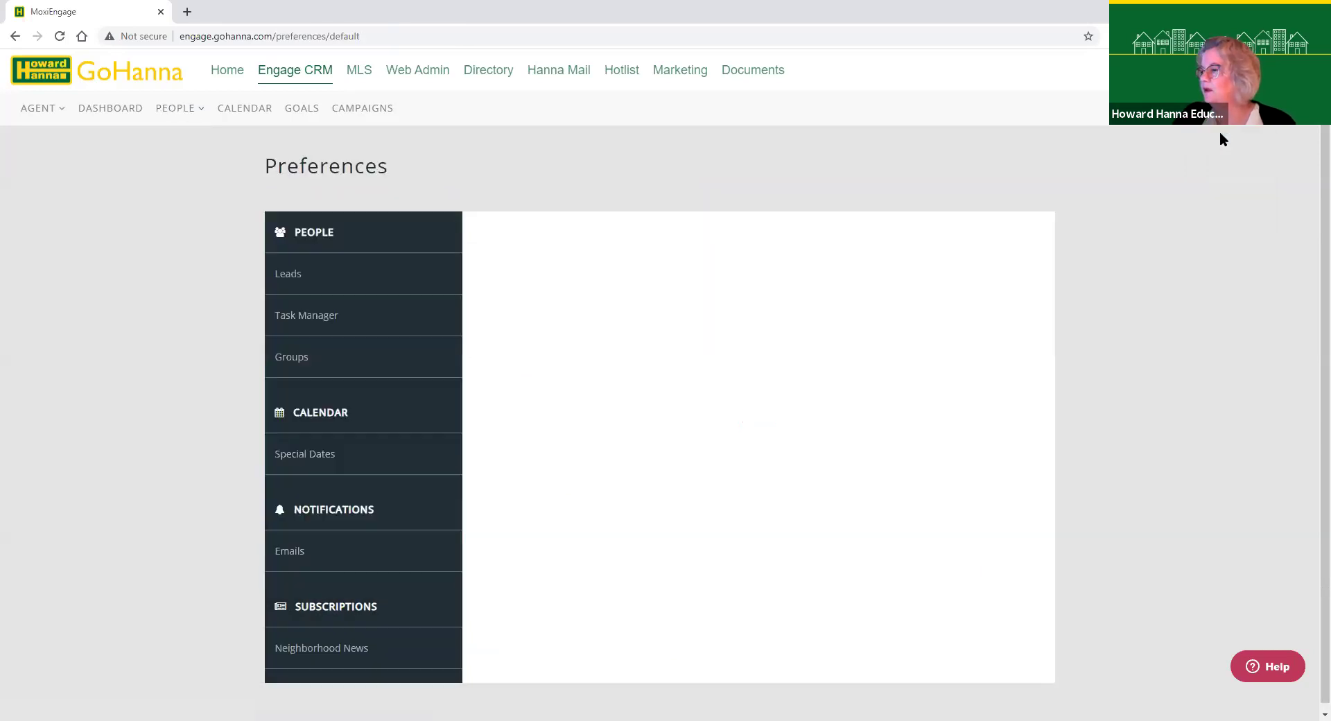
click(352, 281)
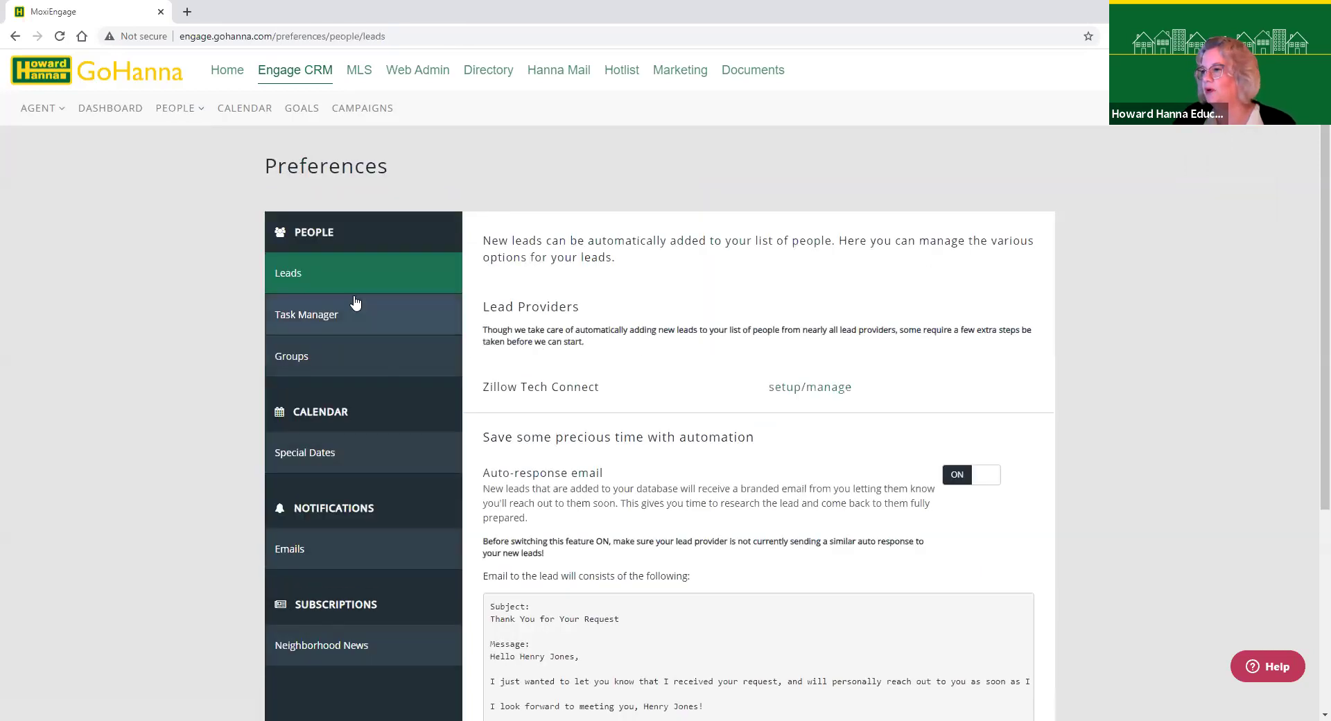
click(333, 317)
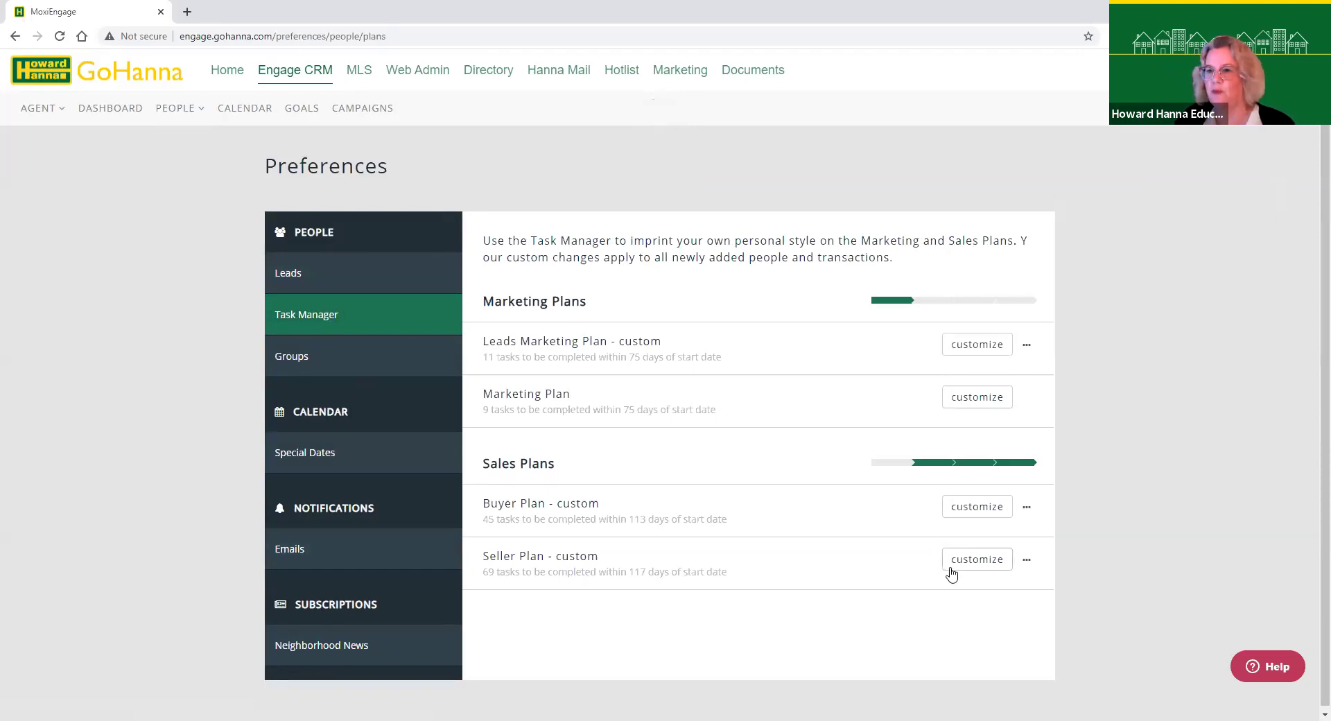
- Open the custom Buyer Plan for customization and review its timeline of prospect tasks
click(978, 514)
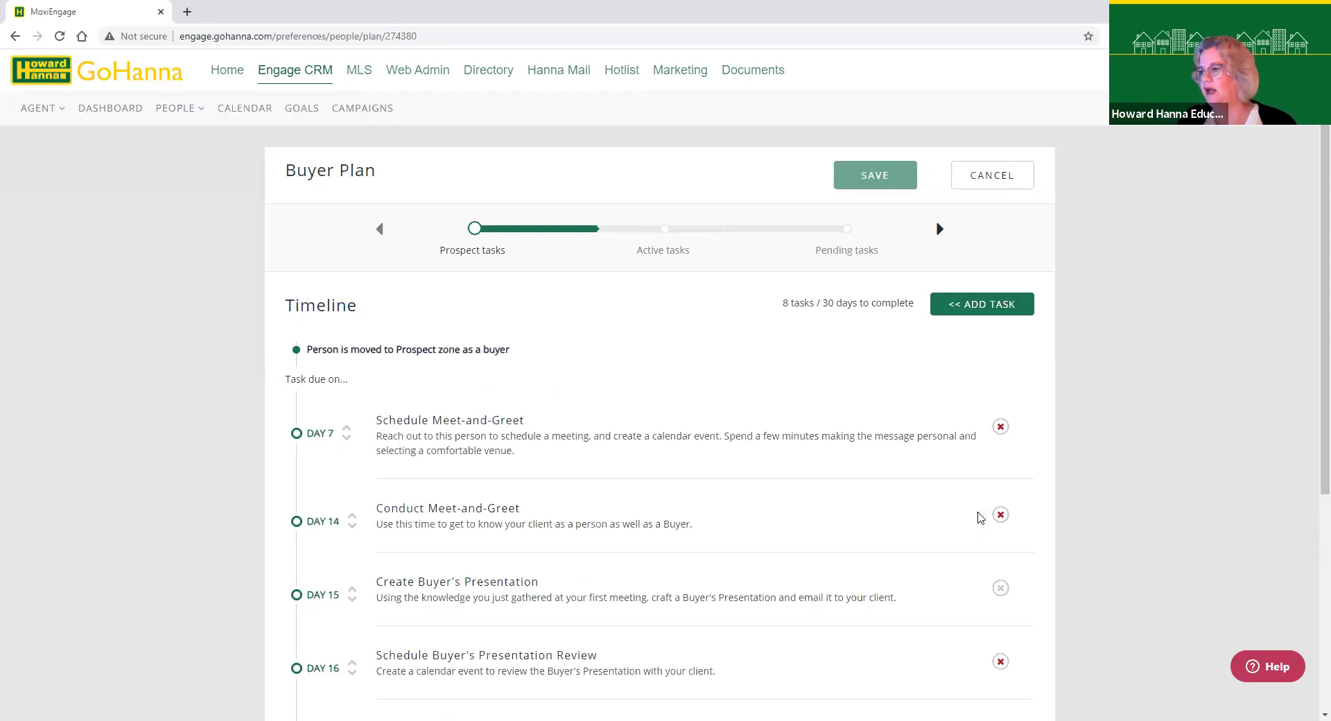
scroll(829, 474, down, 2)
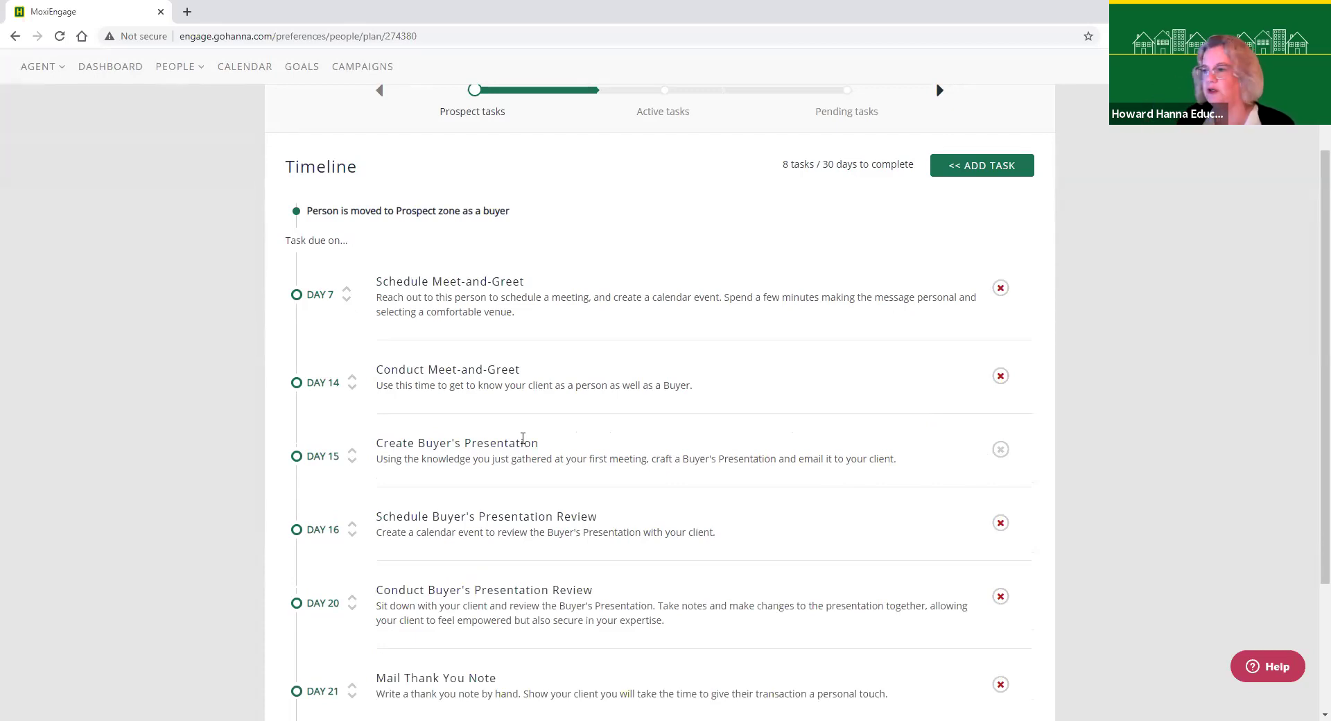
scroll(508, 424, down, 3)
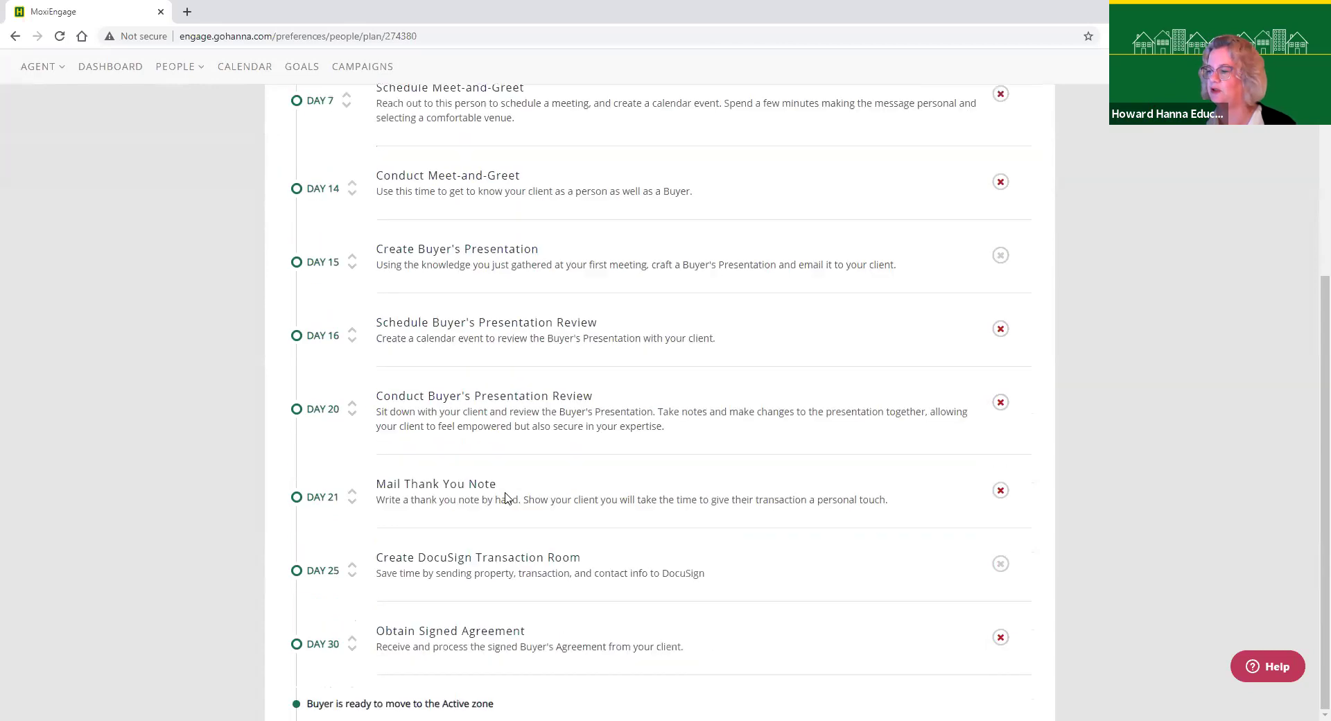
scroll(620, 610, up, 5)
- Open the list of all available tasks for the Buyer Plan and browse through the tasks that can be added
click(984, 310)
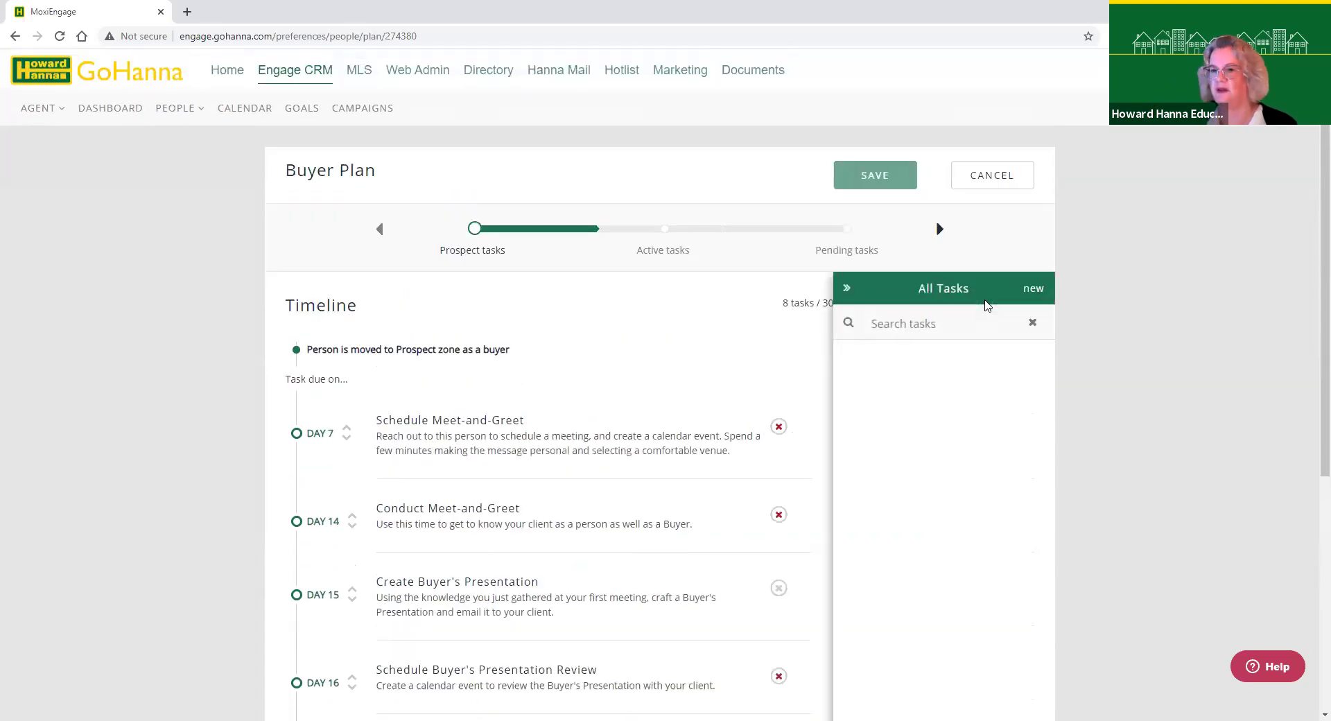
scroll(944, 485, down, 7)
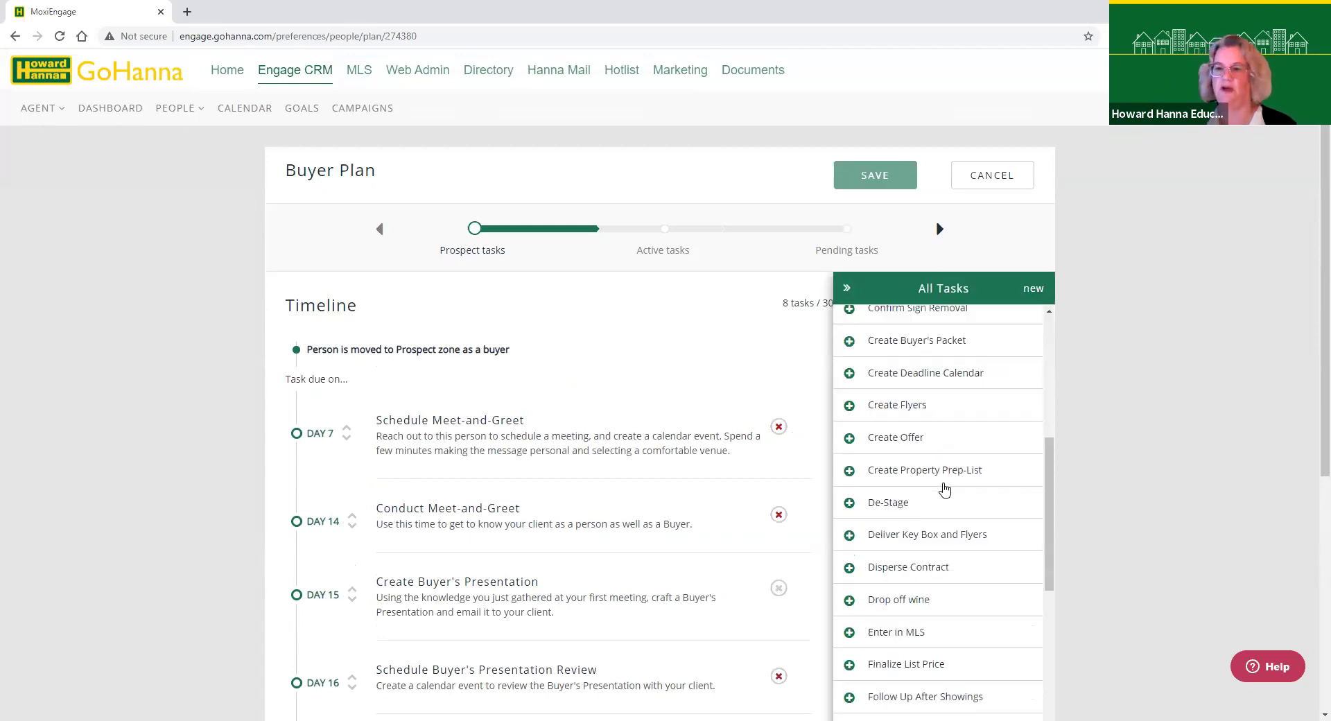
scroll(944, 489, down, 10)
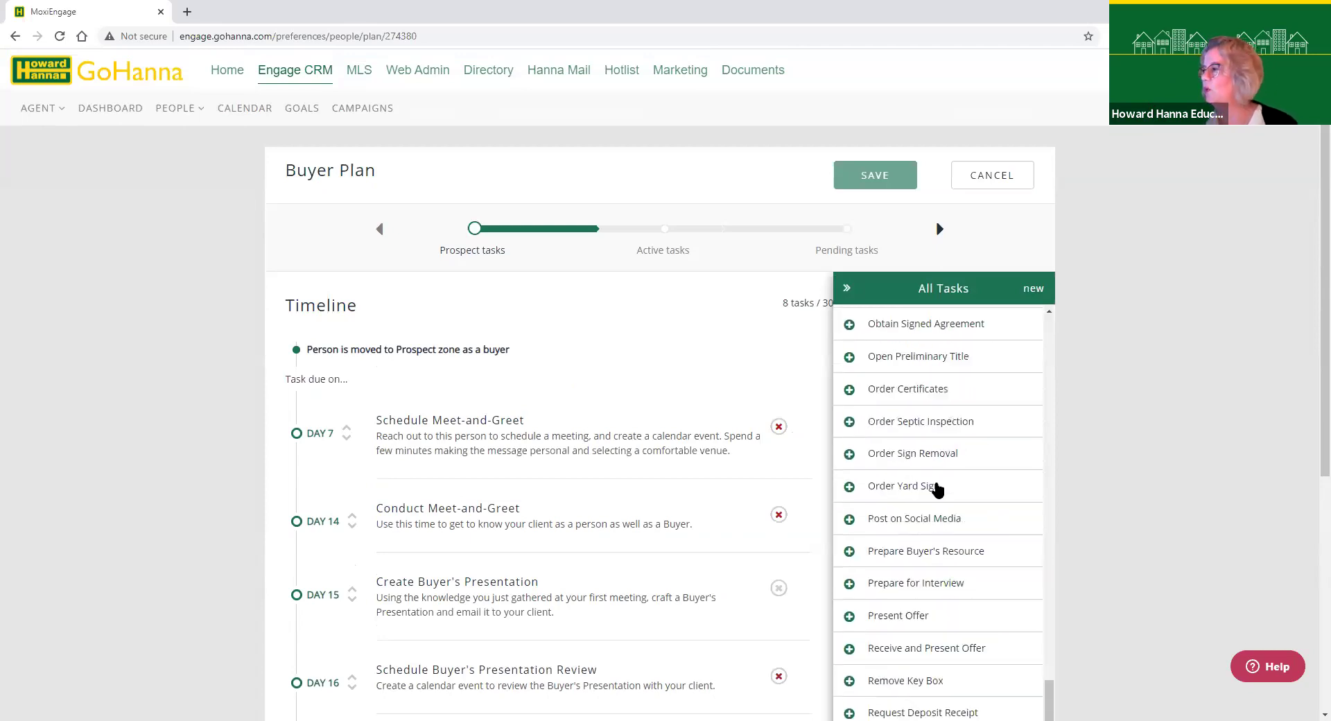
scroll(937, 488, up, 10)
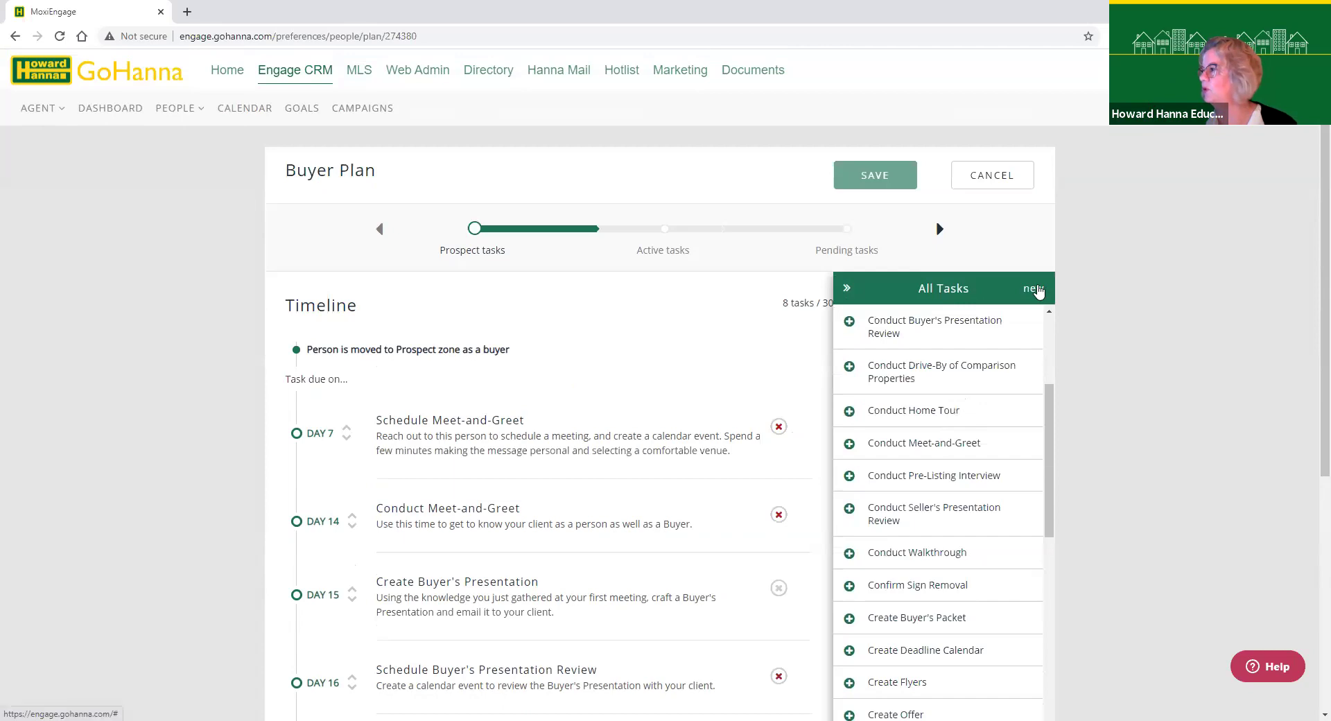
- View the new custom task form with its name, description and due-day fields, and leave it without adding a task
click(1035, 288)
click(884, 344)
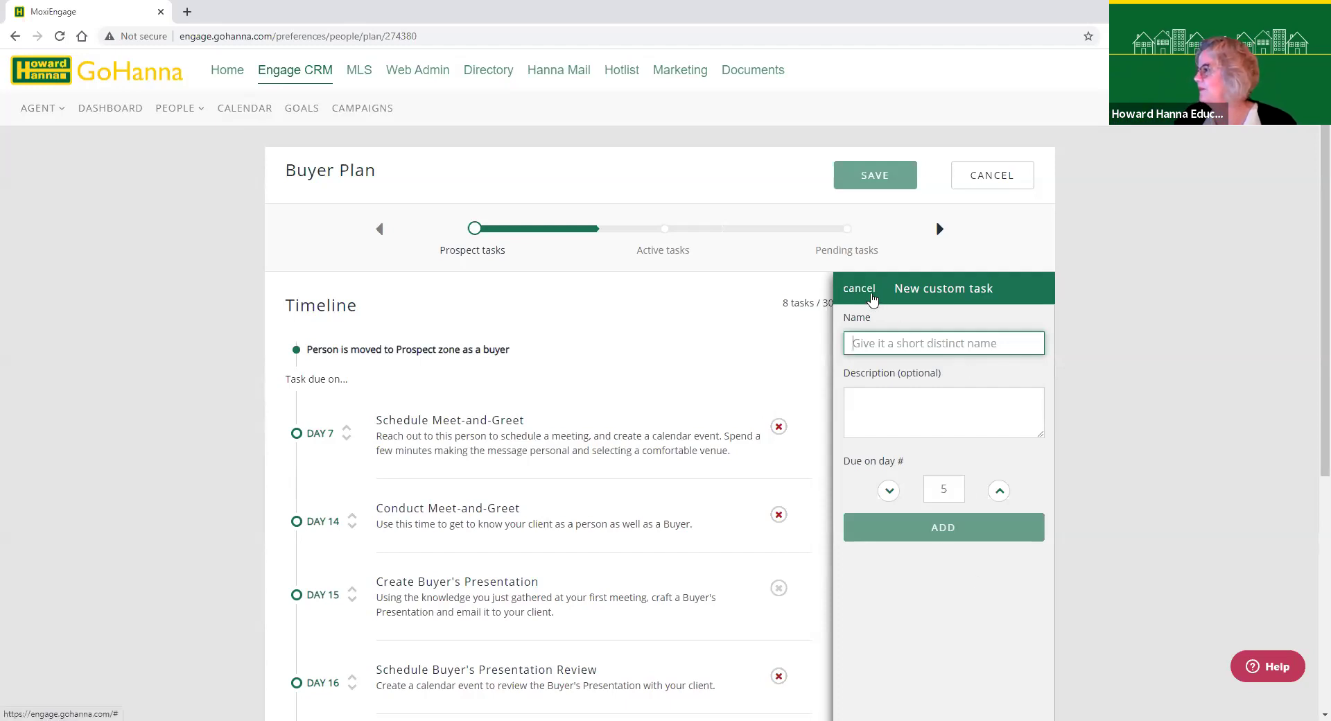
click(867, 290)
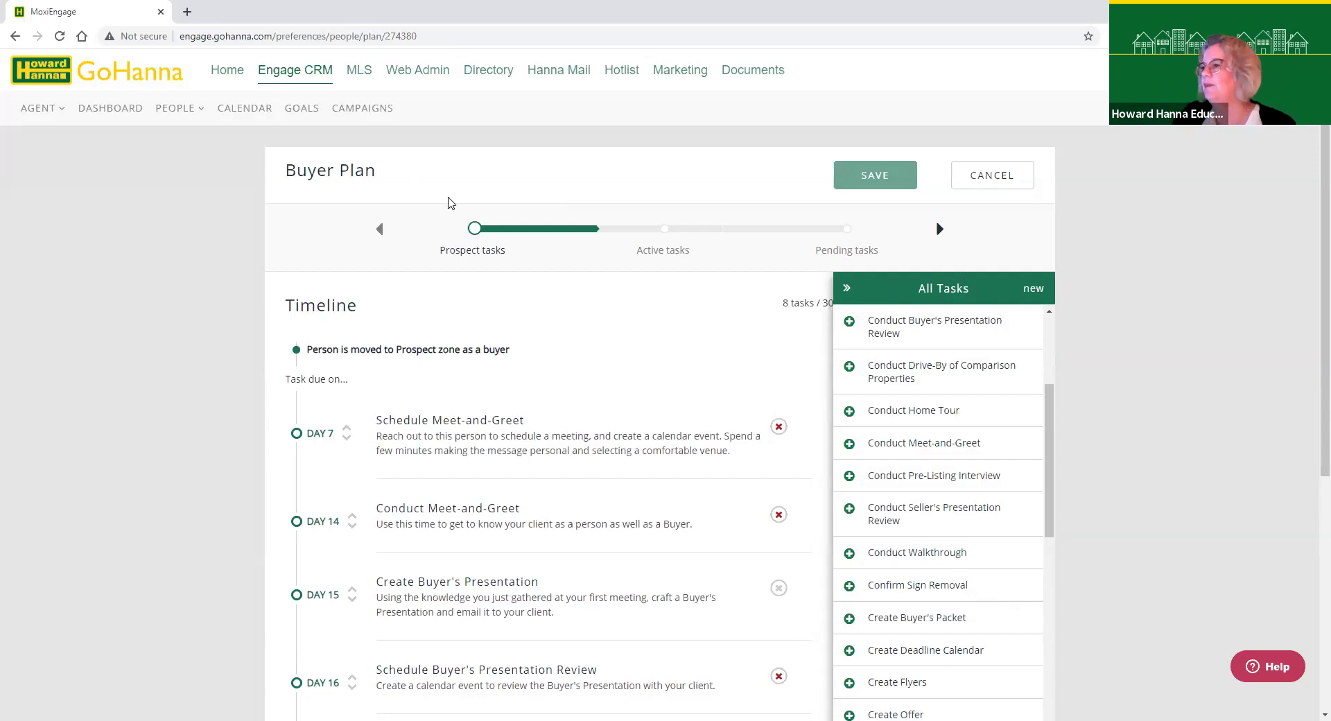
- Leave the Buyer Plan customization without saving and go to the My People list
click(15, 37)
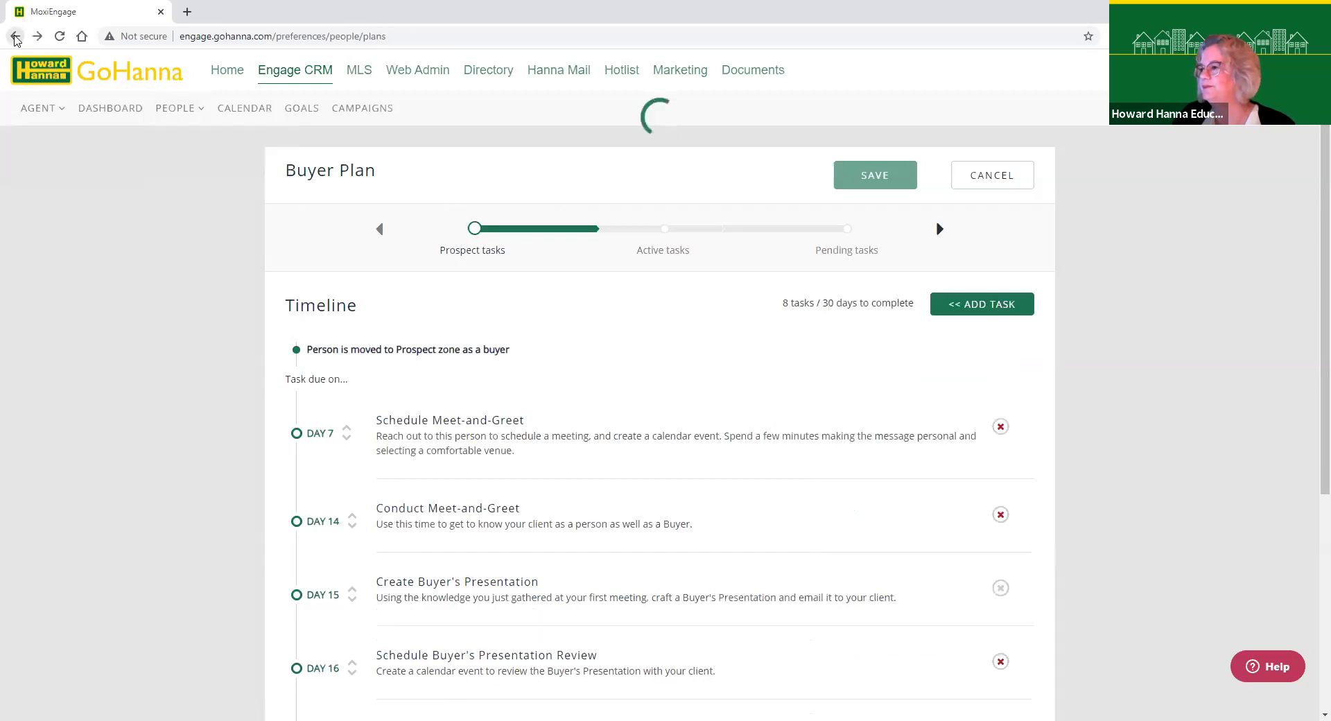
click(15, 36)
click(15, 36)
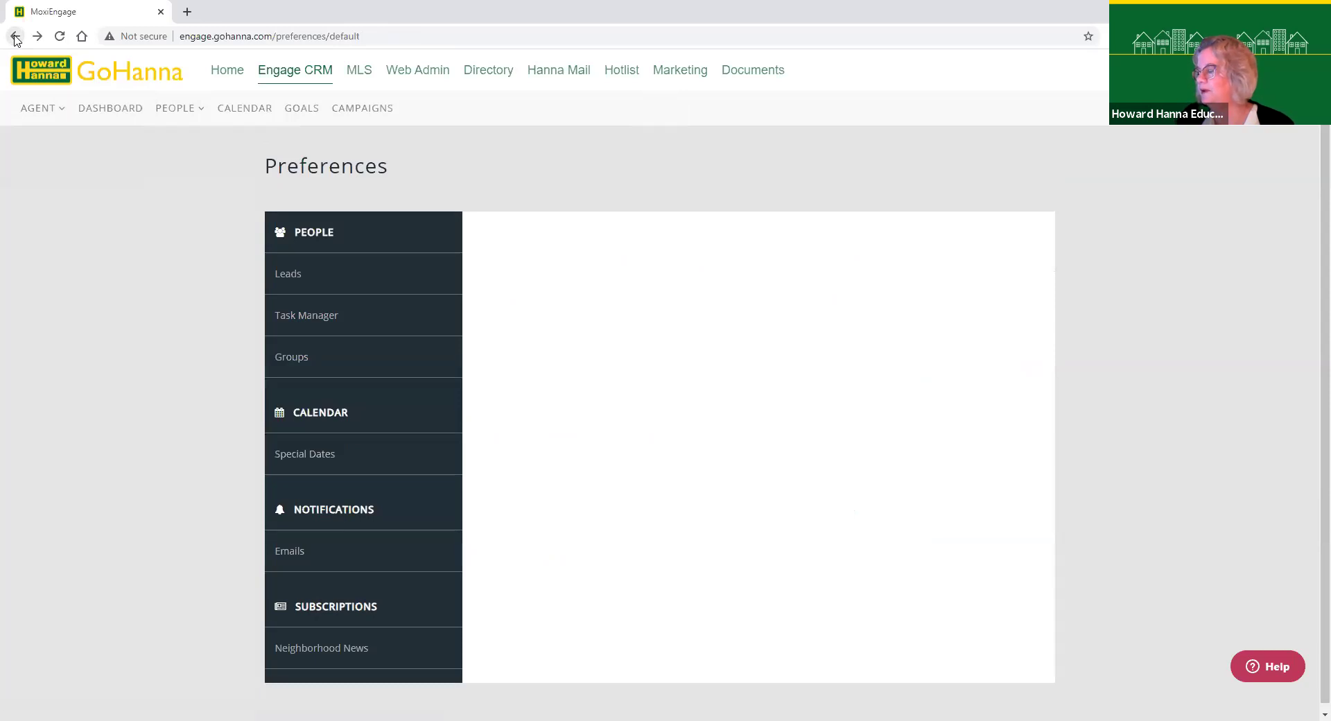
click(16, 37)
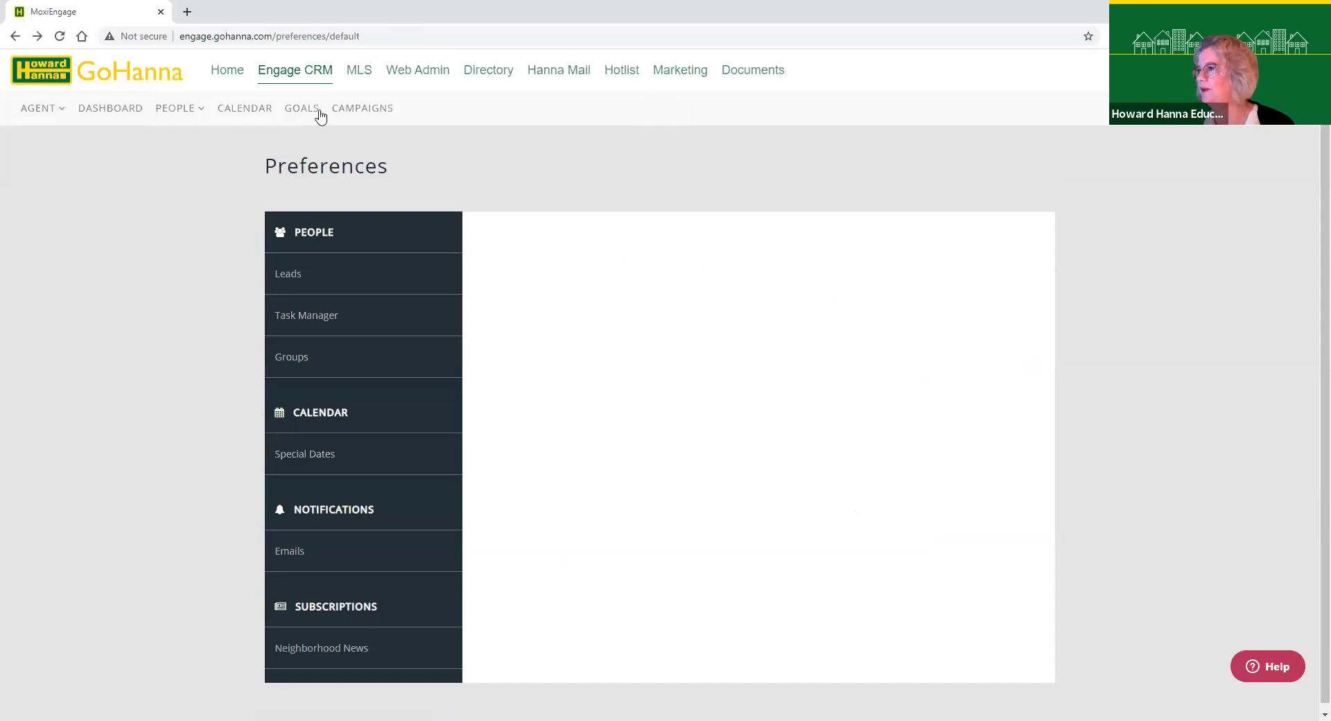
click(166, 107)
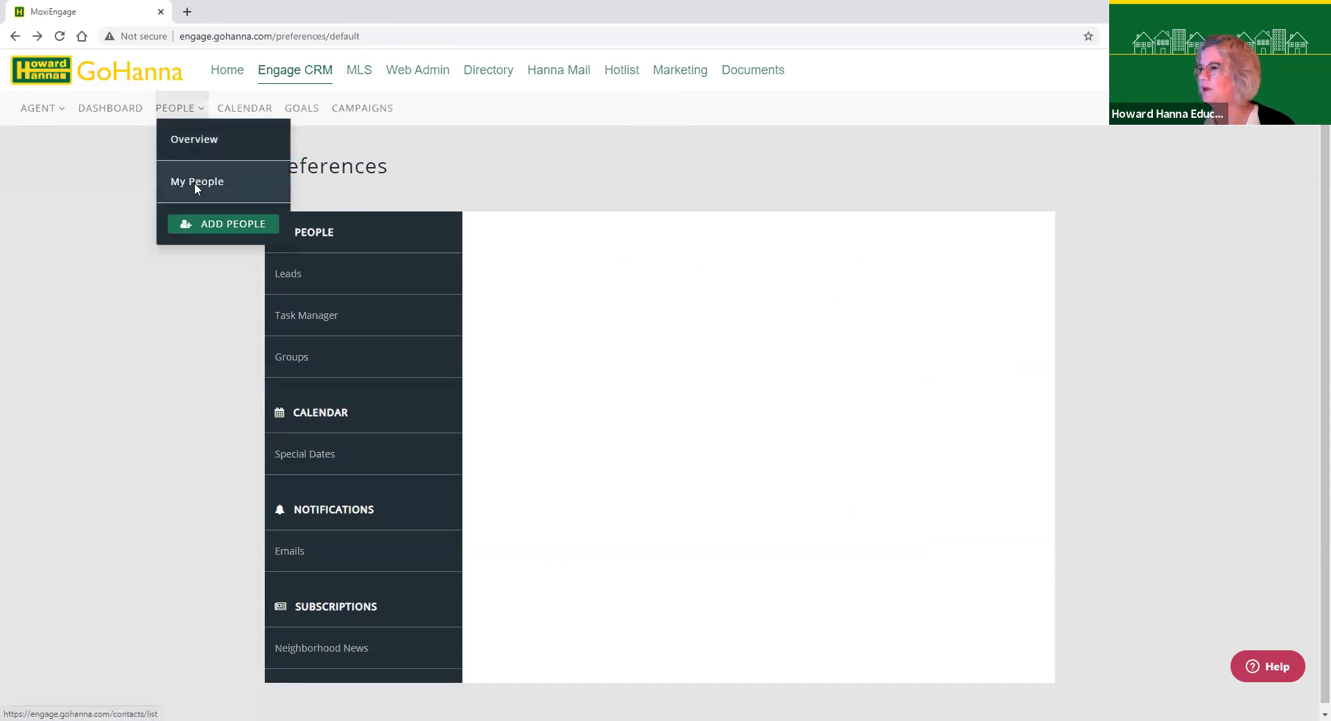
click(196, 184)
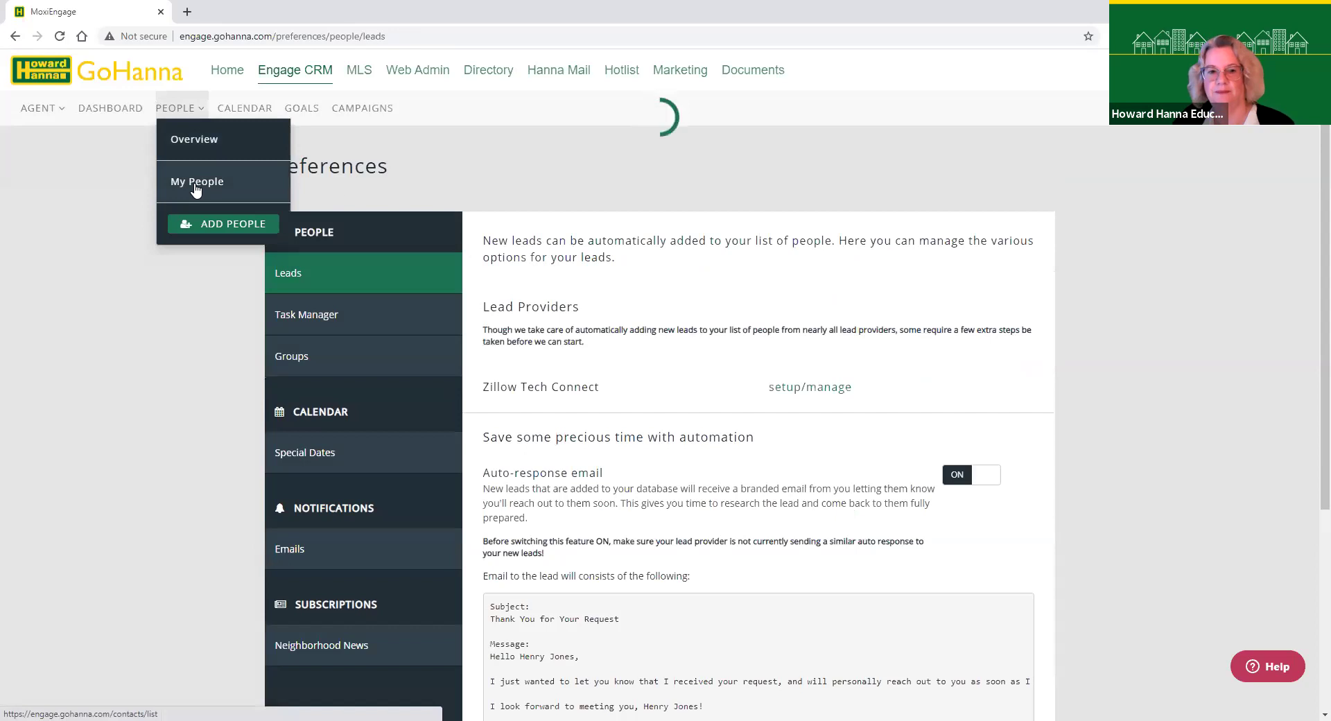
click(195, 183)
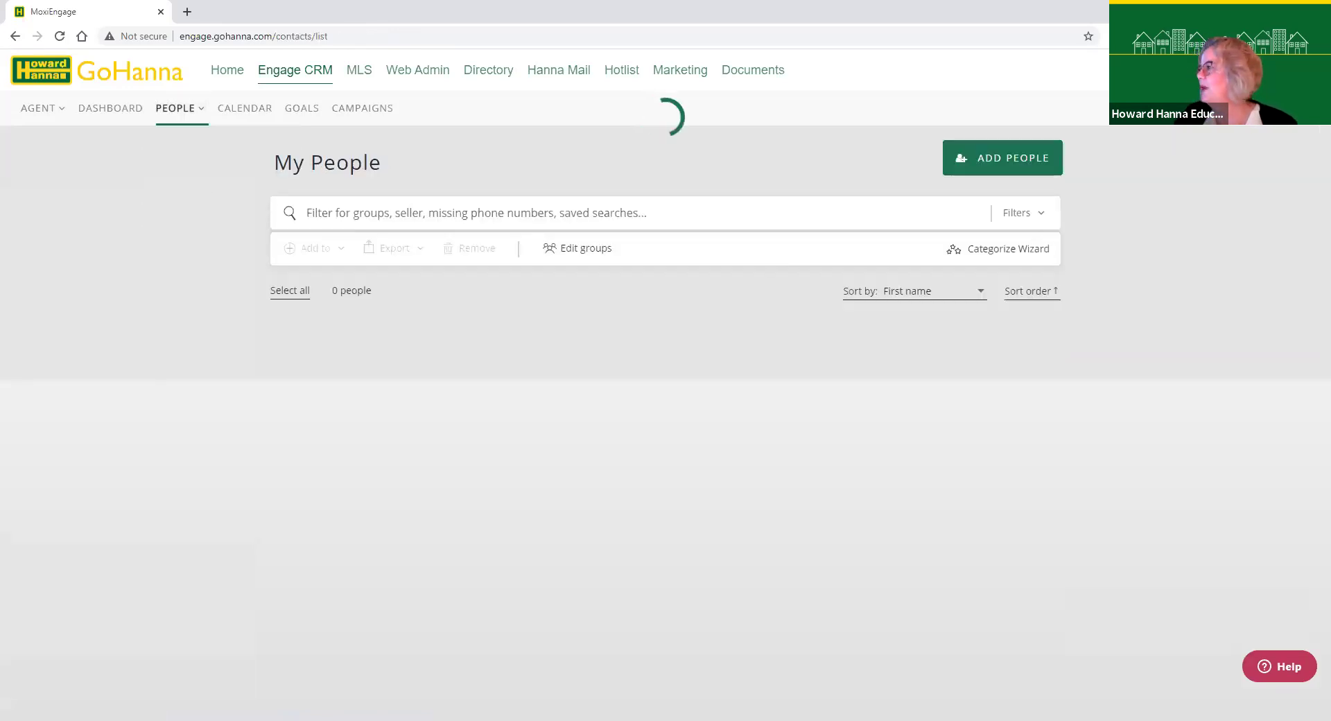
- Search for the buyer prospect by first name and open their buyer transaction
text(margare)
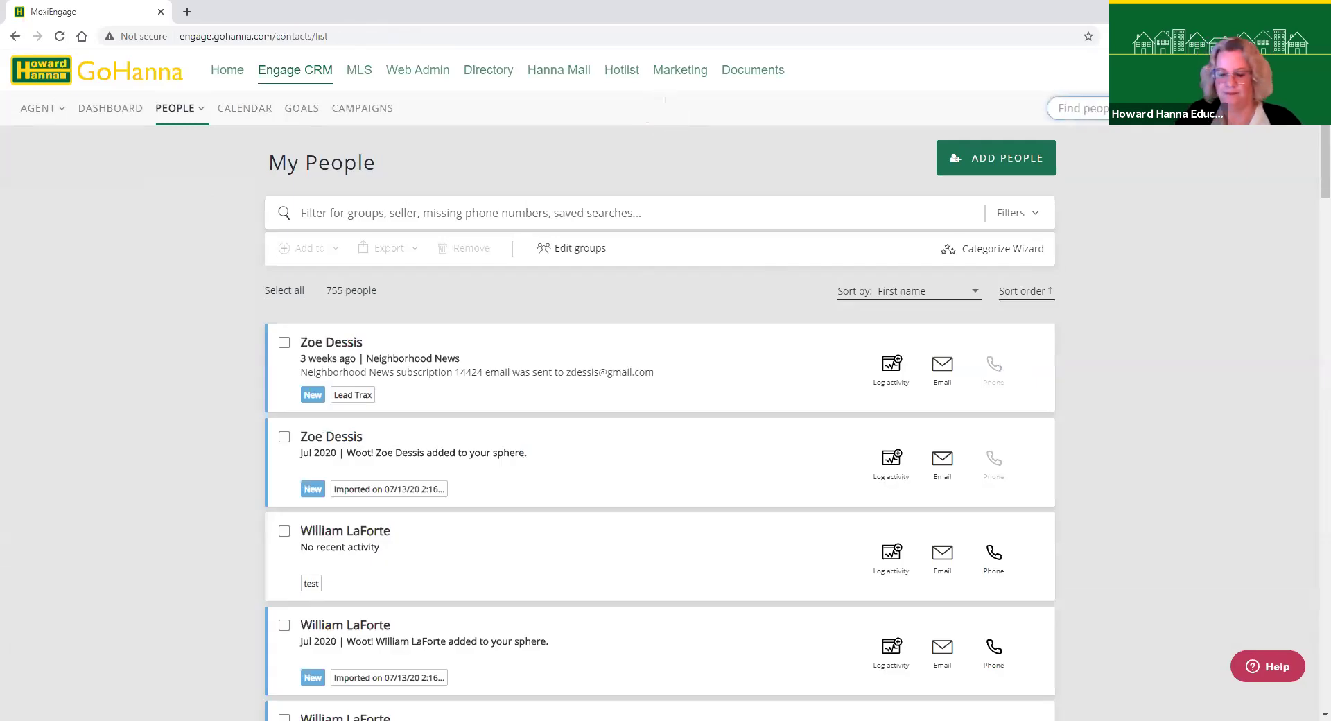
text(t)
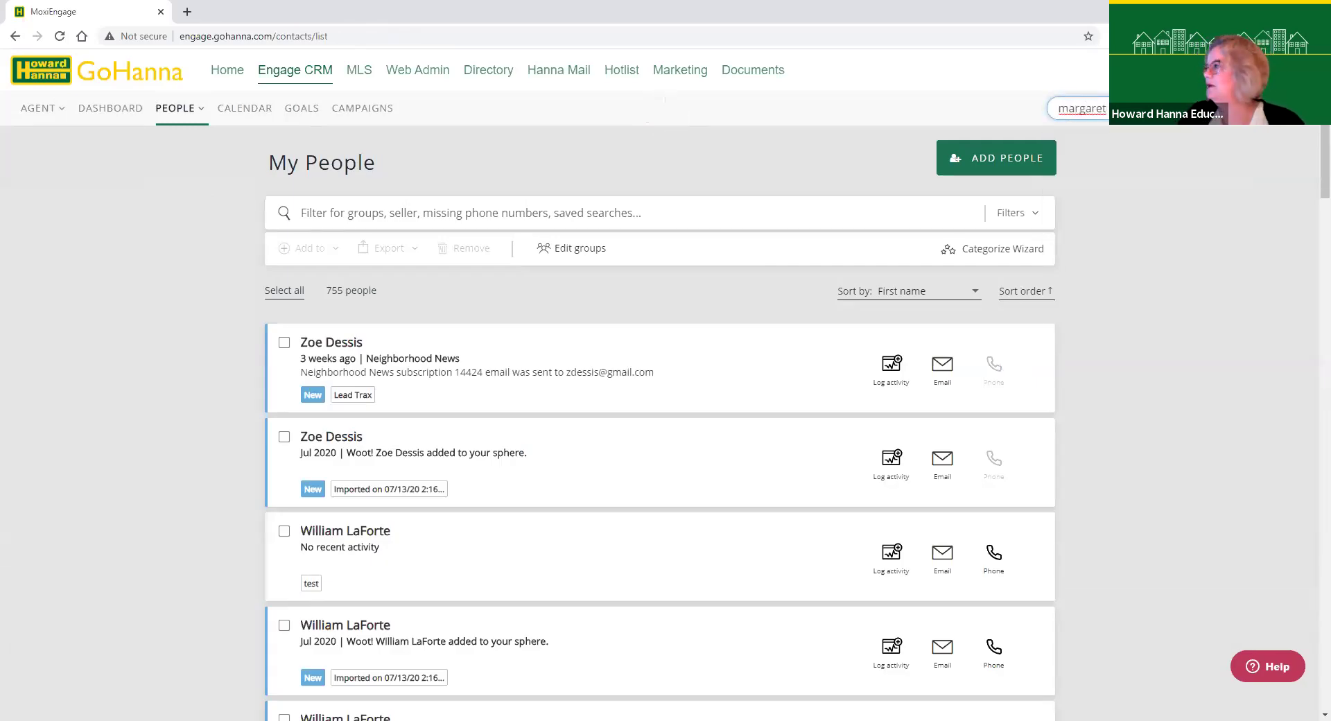
click(1146, 145)
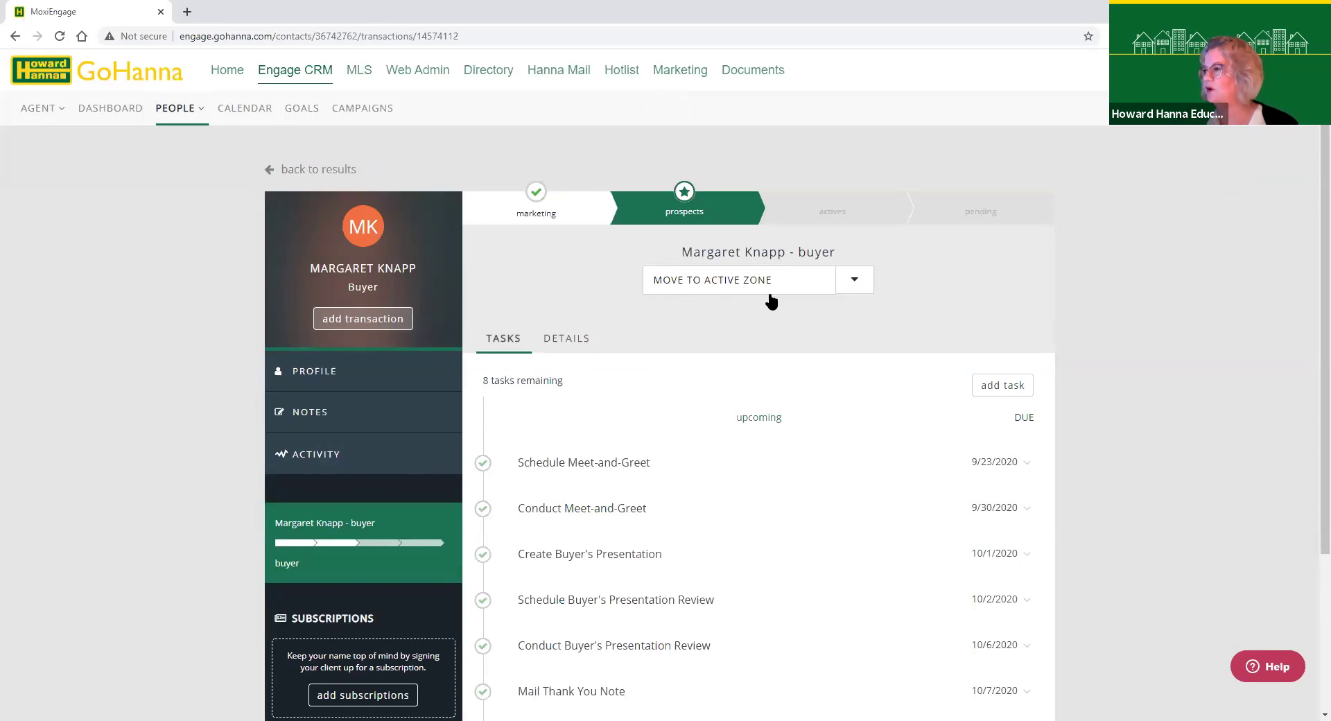
- Check the options for moving, deleting or deactivating the buyer transaction, and look over its prospect tasks
click(856, 280)
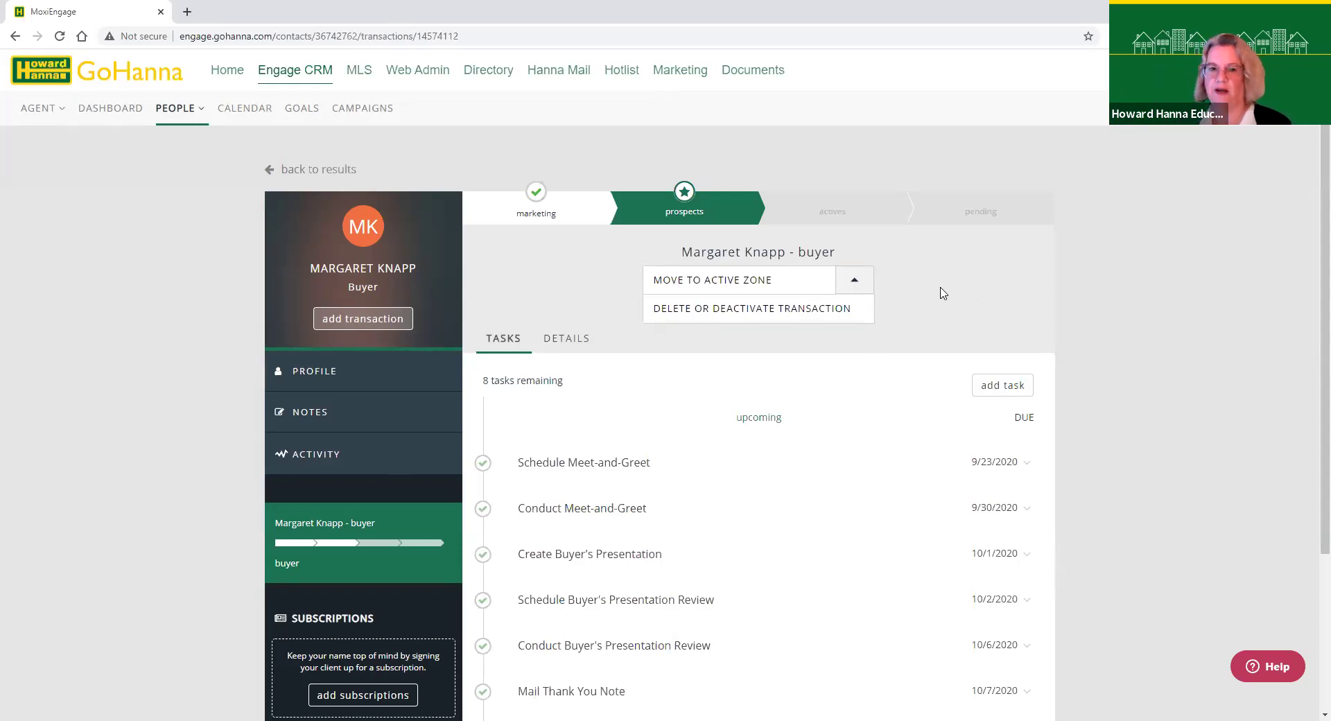
click(859, 289)
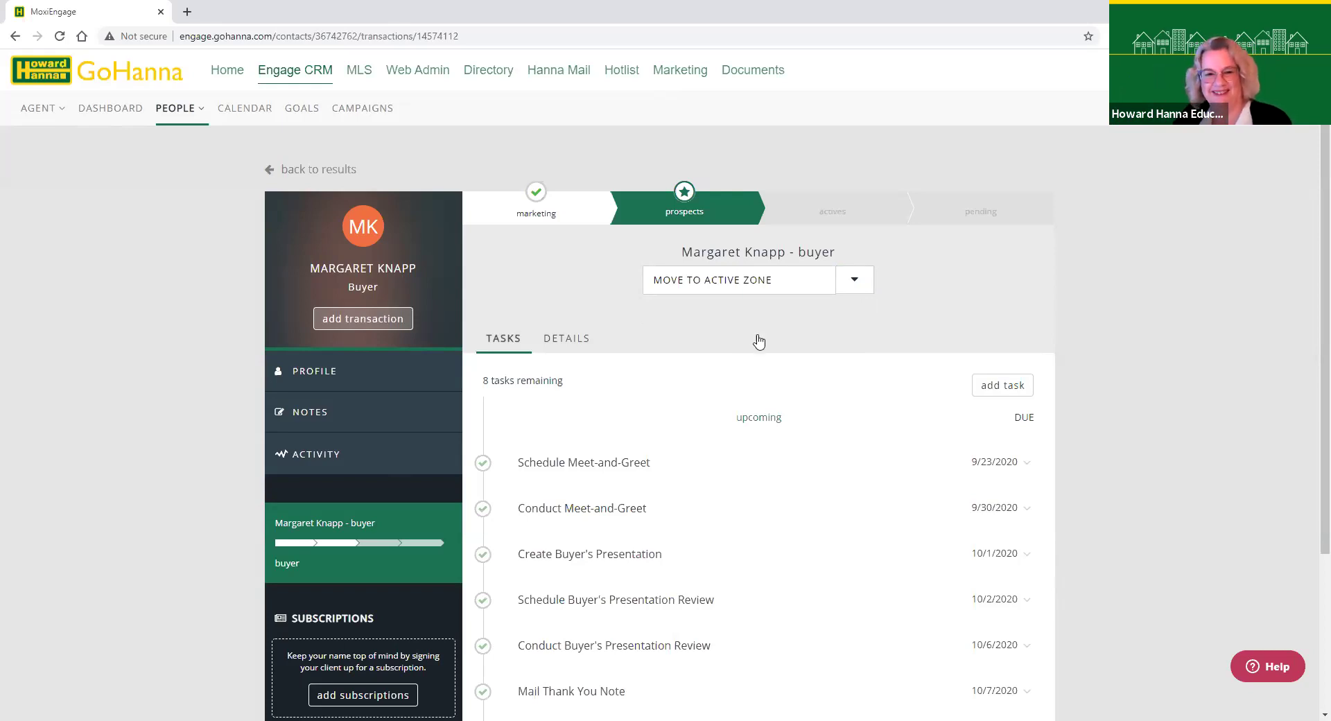
scroll(758, 340, down, 2)
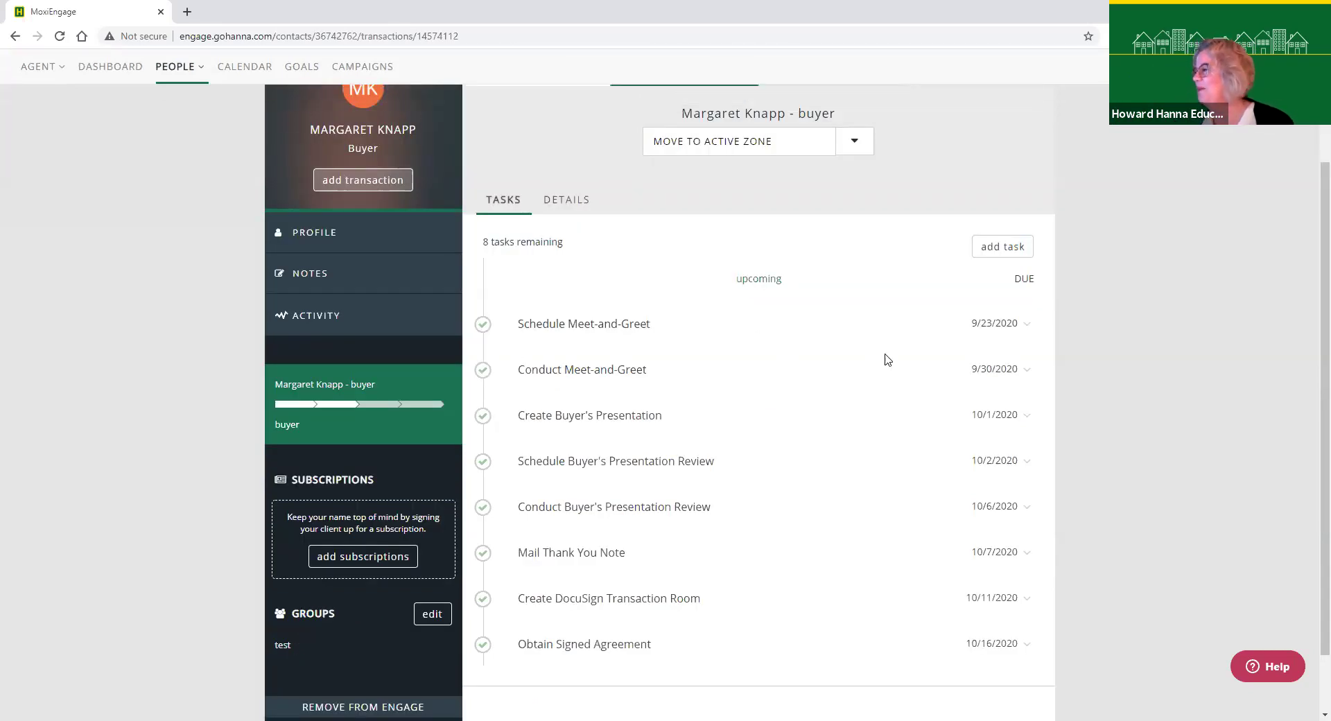
- Set the due date of the Schedule Meet-and-Greet task to 09/18/2020 and save it
click(1027, 325)
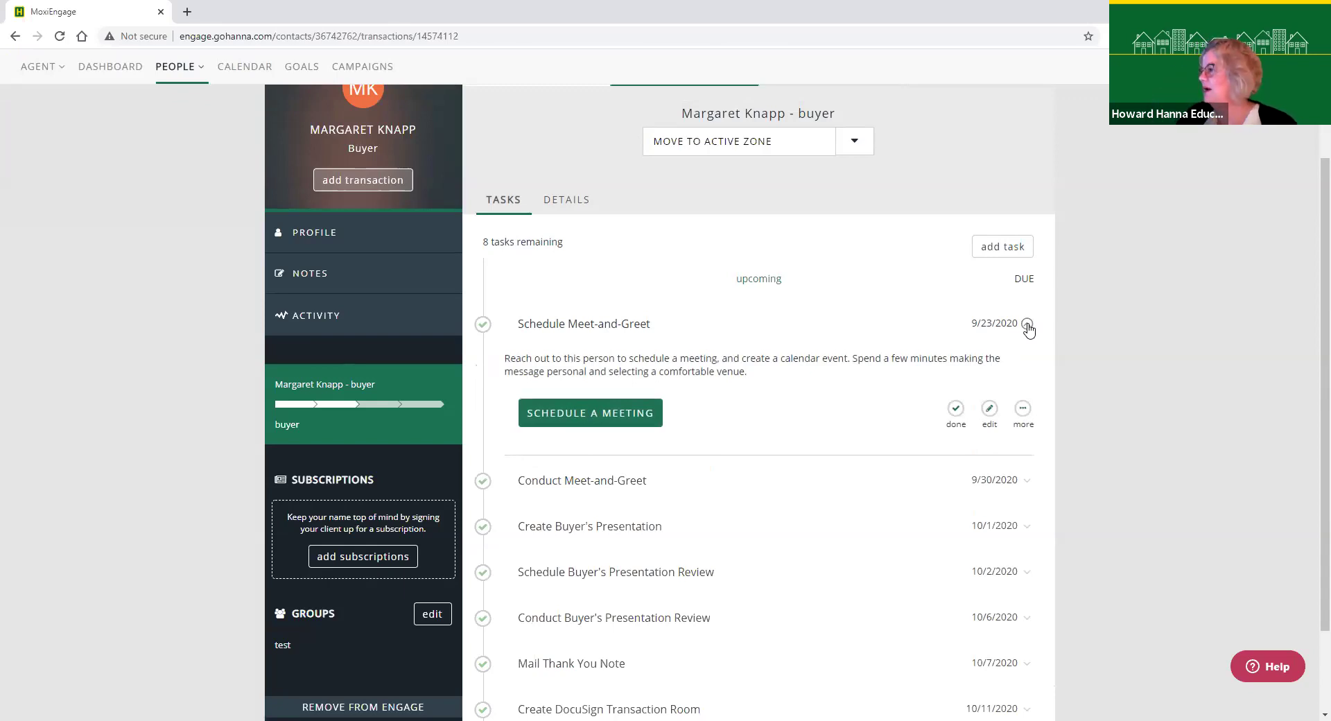
click(990, 410)
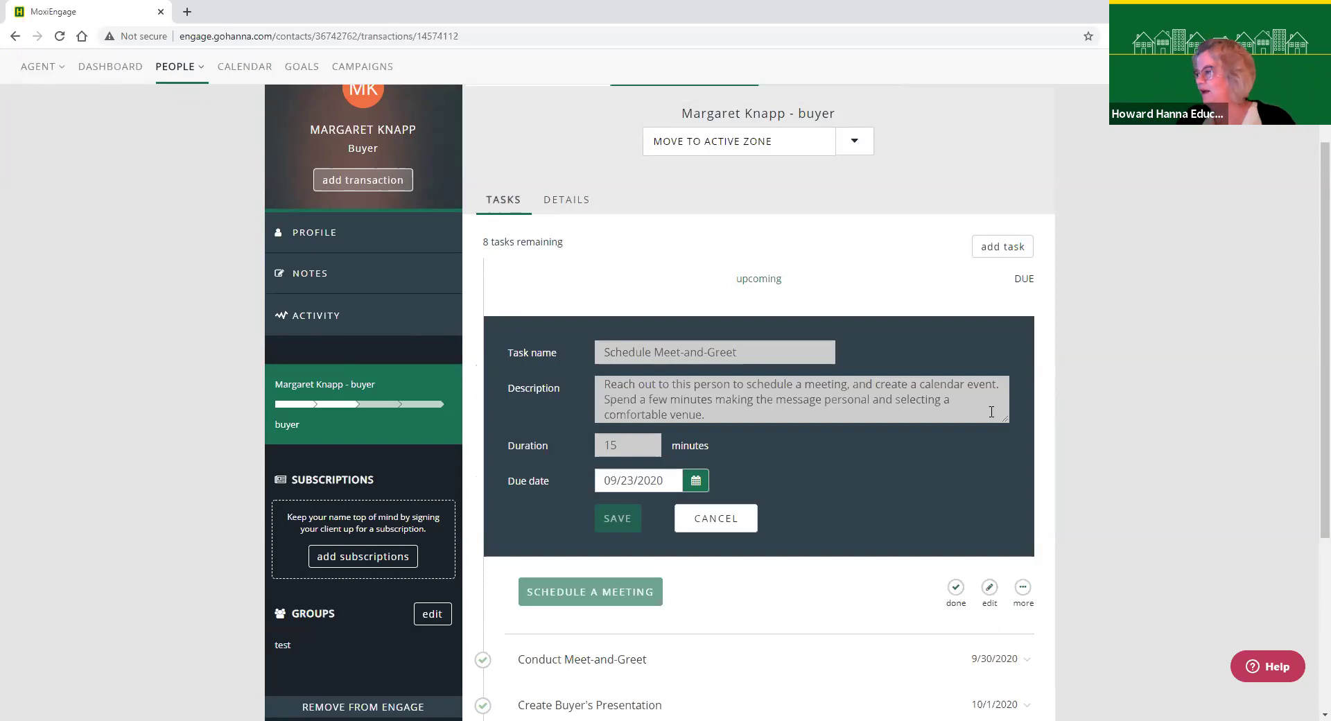
click(696, 481)
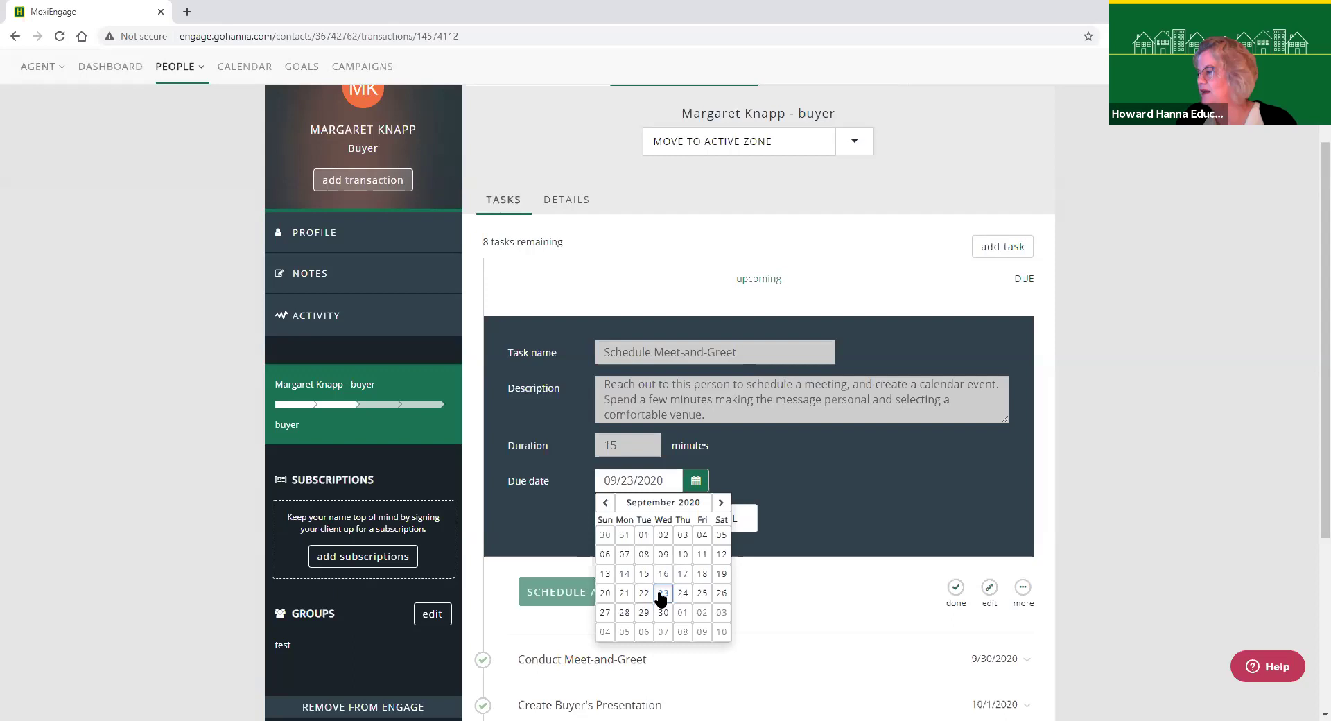
click(703, 575)
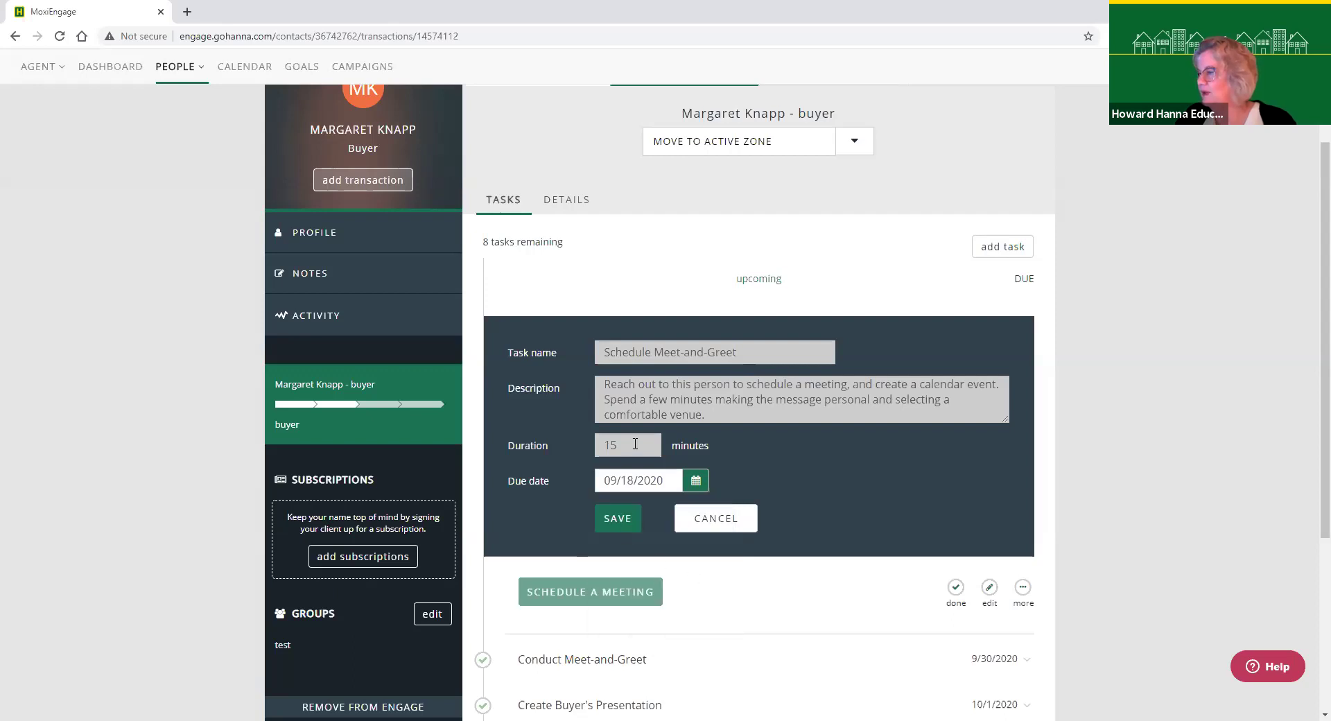
click(614, 521)
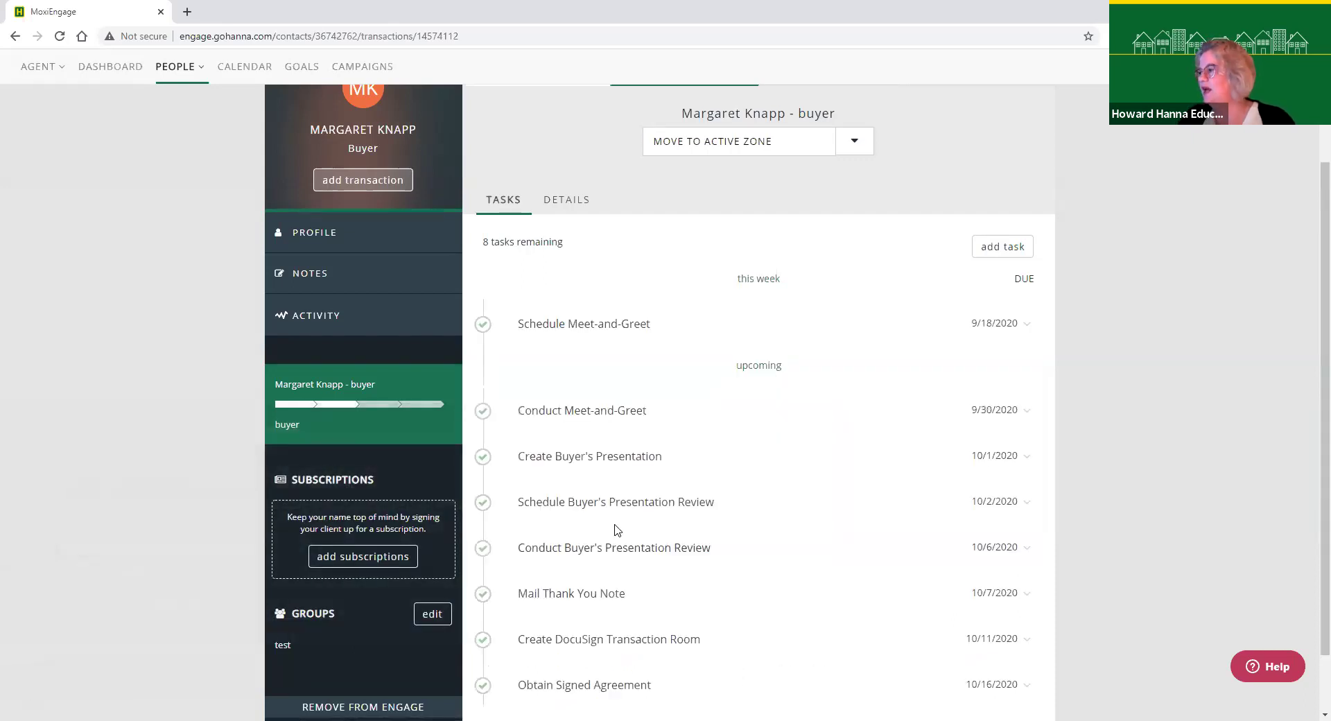
- Mark the tasks Conduct Meet-and-Greet, Create Buyer's Presentation and Schedule Buyer's Presentation Review as done
click(1028, 412)
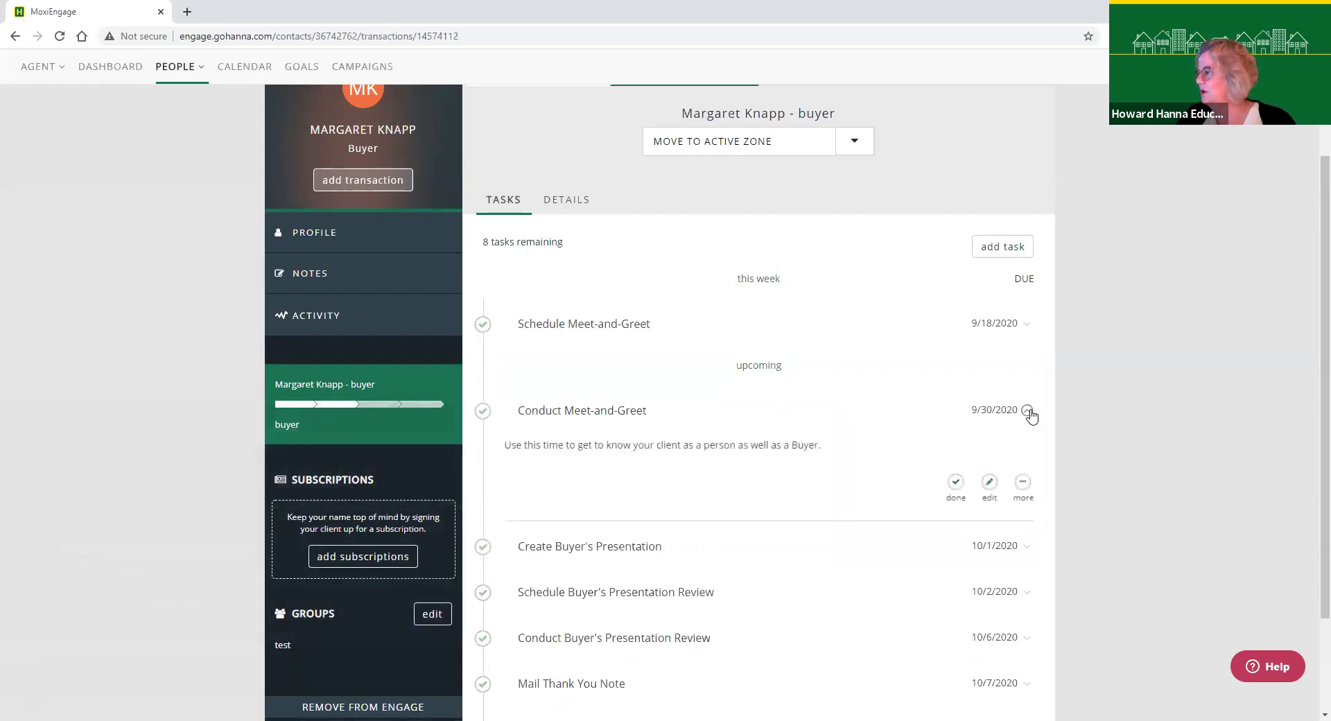
click(956, 483)
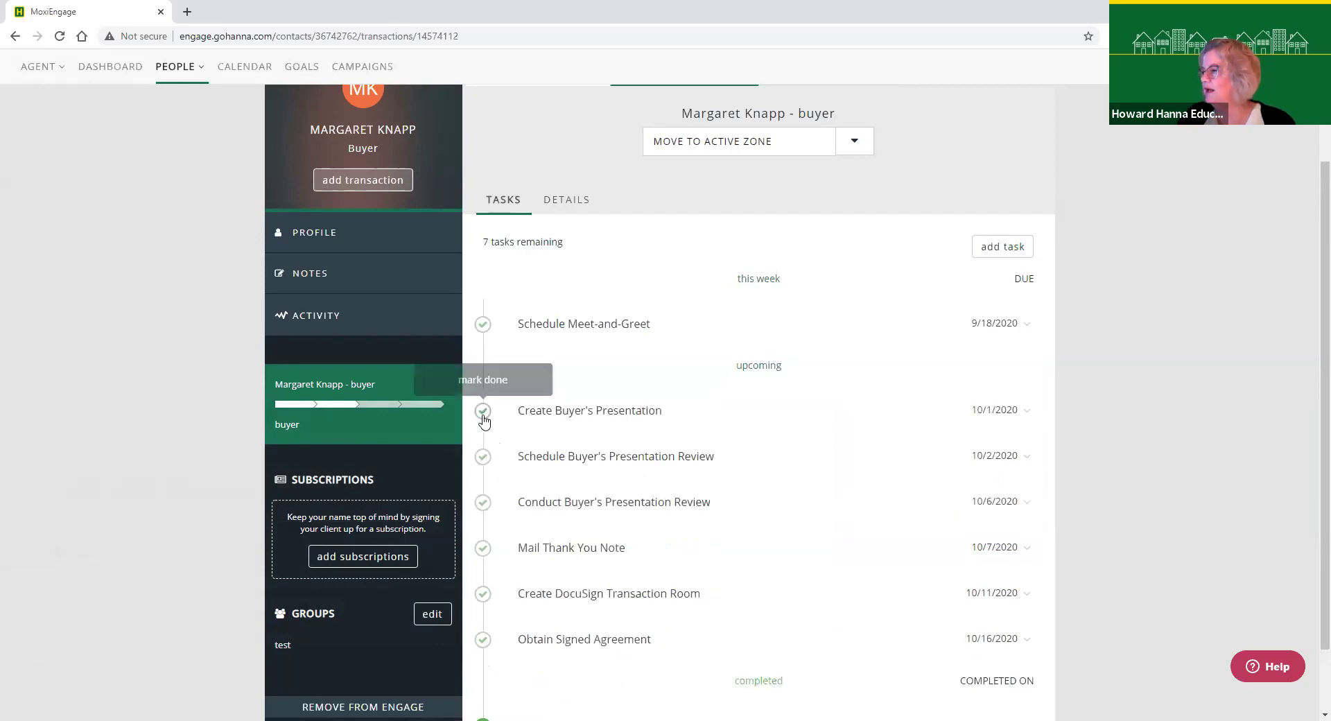
click(484, 418)
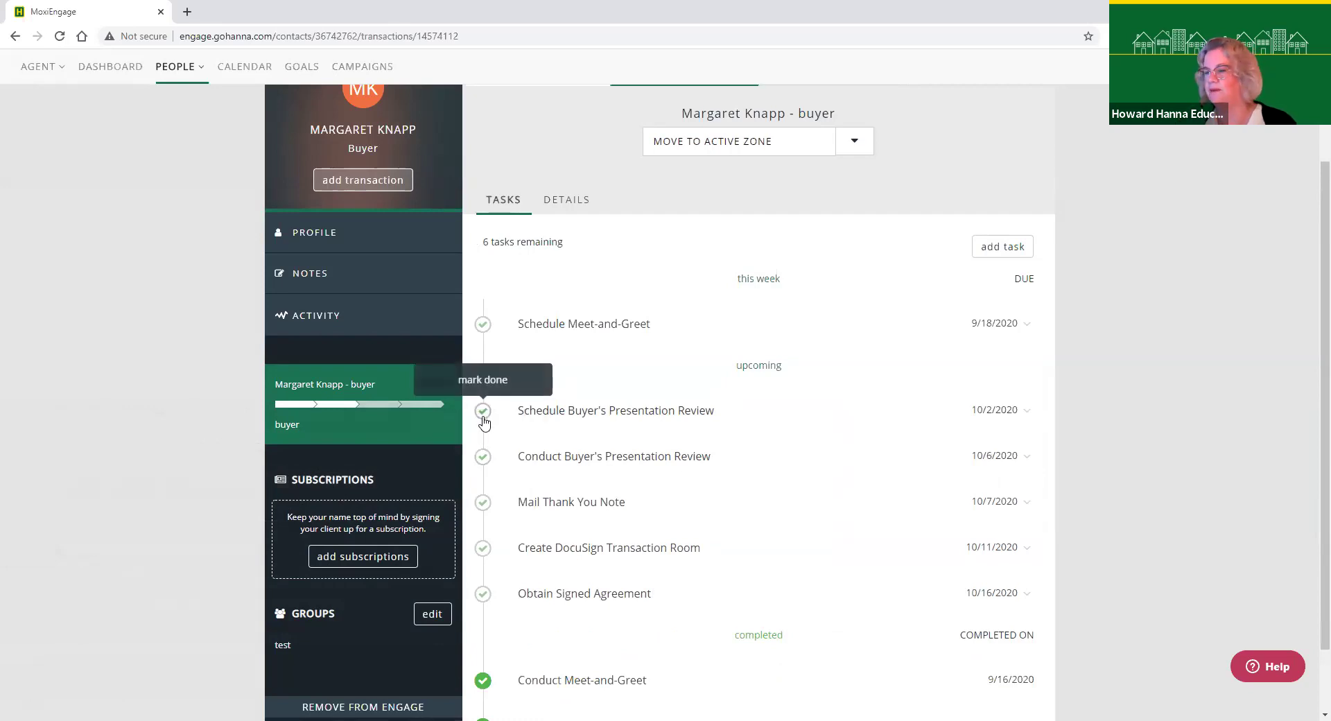
click(484, 412)
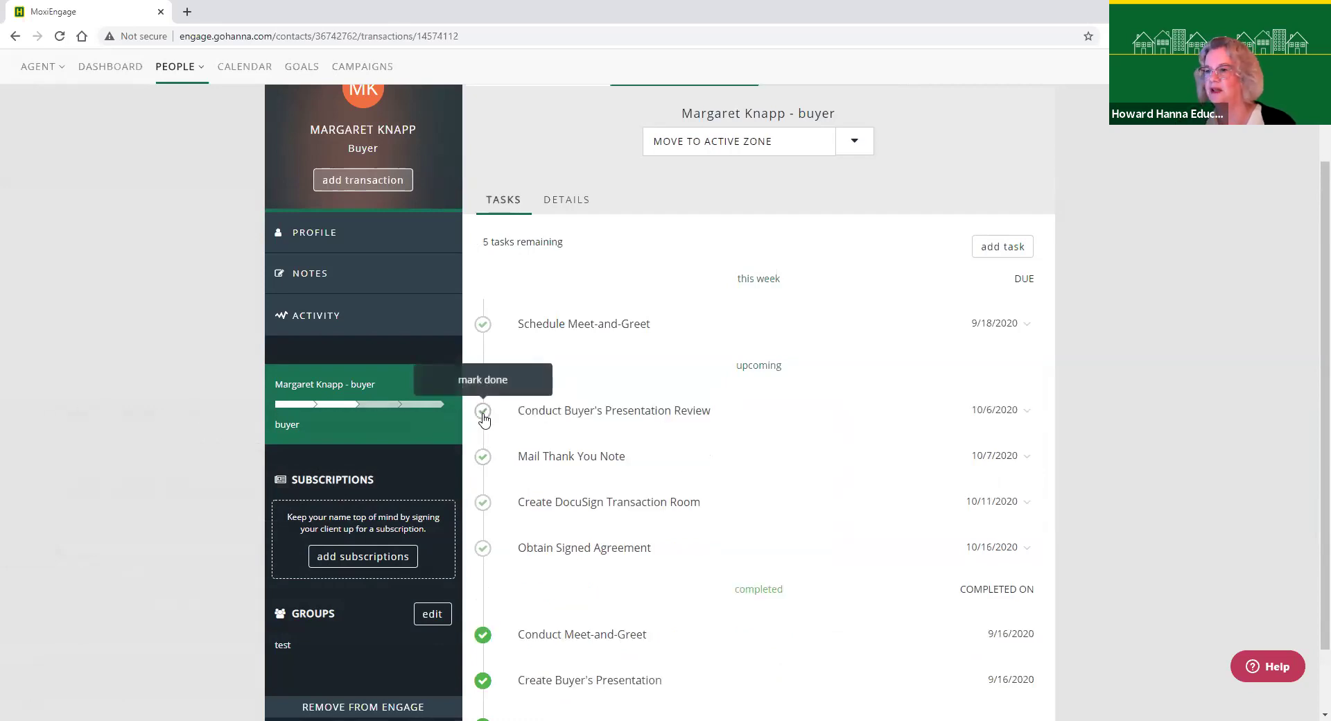
- View the Delegate Task form for Conduct Buyer's Presentation Review and close it without sending
click(1024, 410)
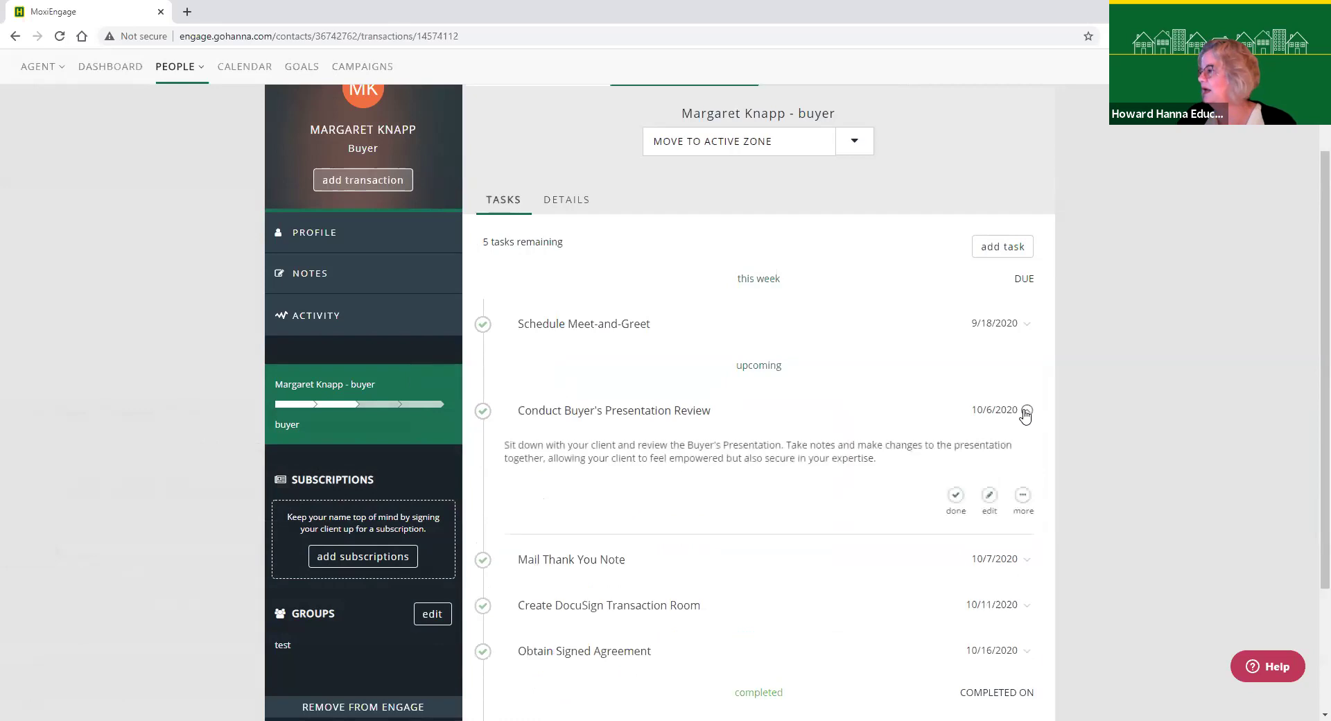
click(1021, 497)
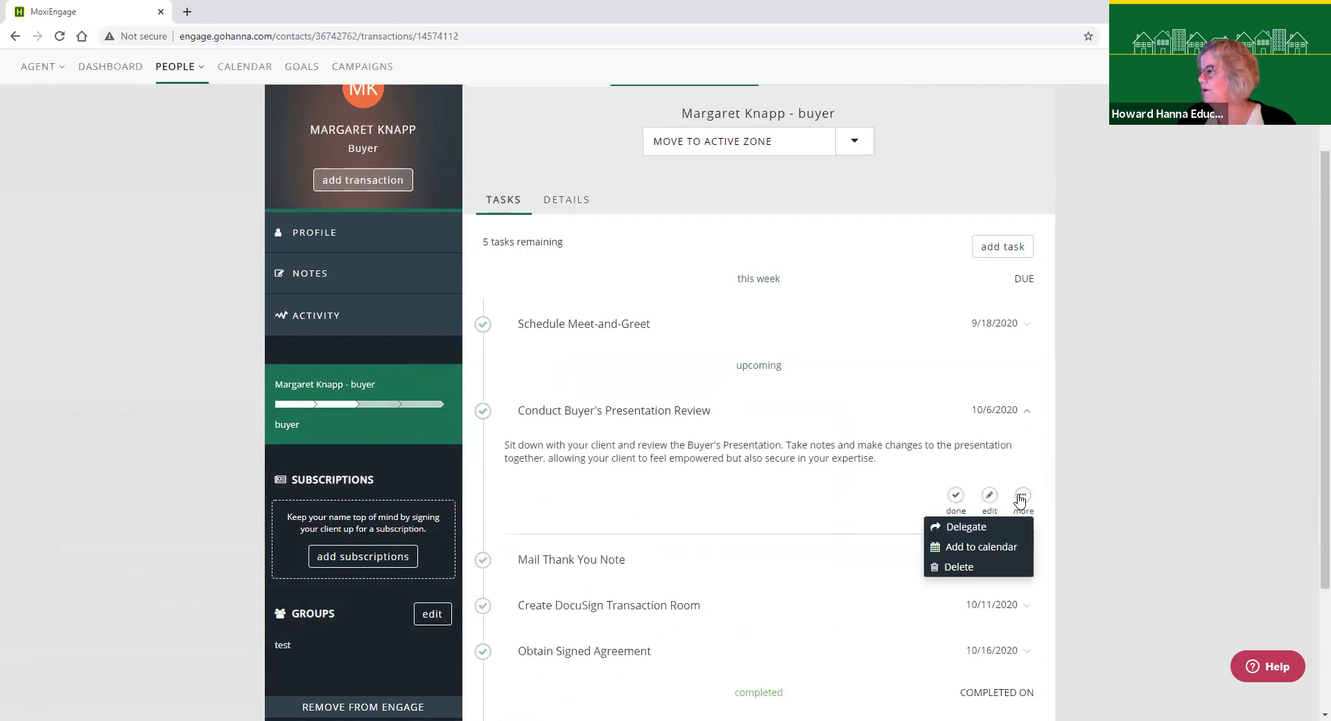
click(987, 531)
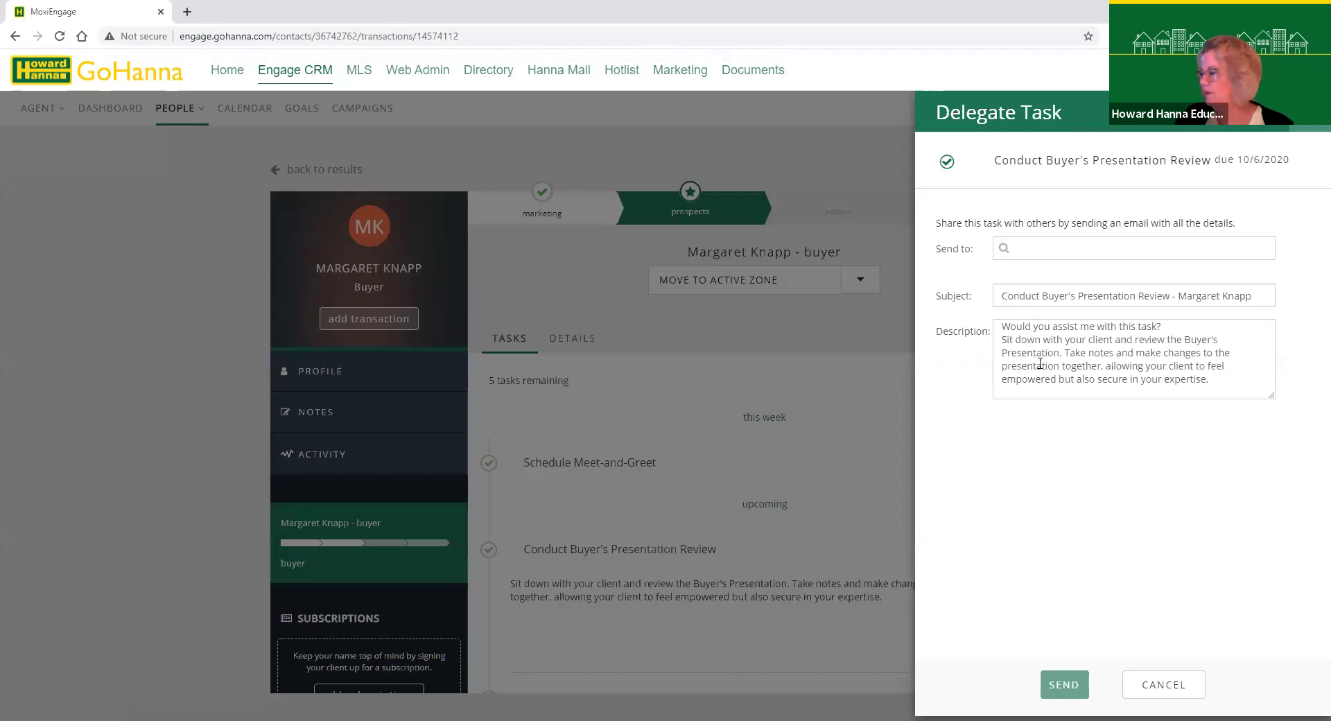
click(1171, 690)
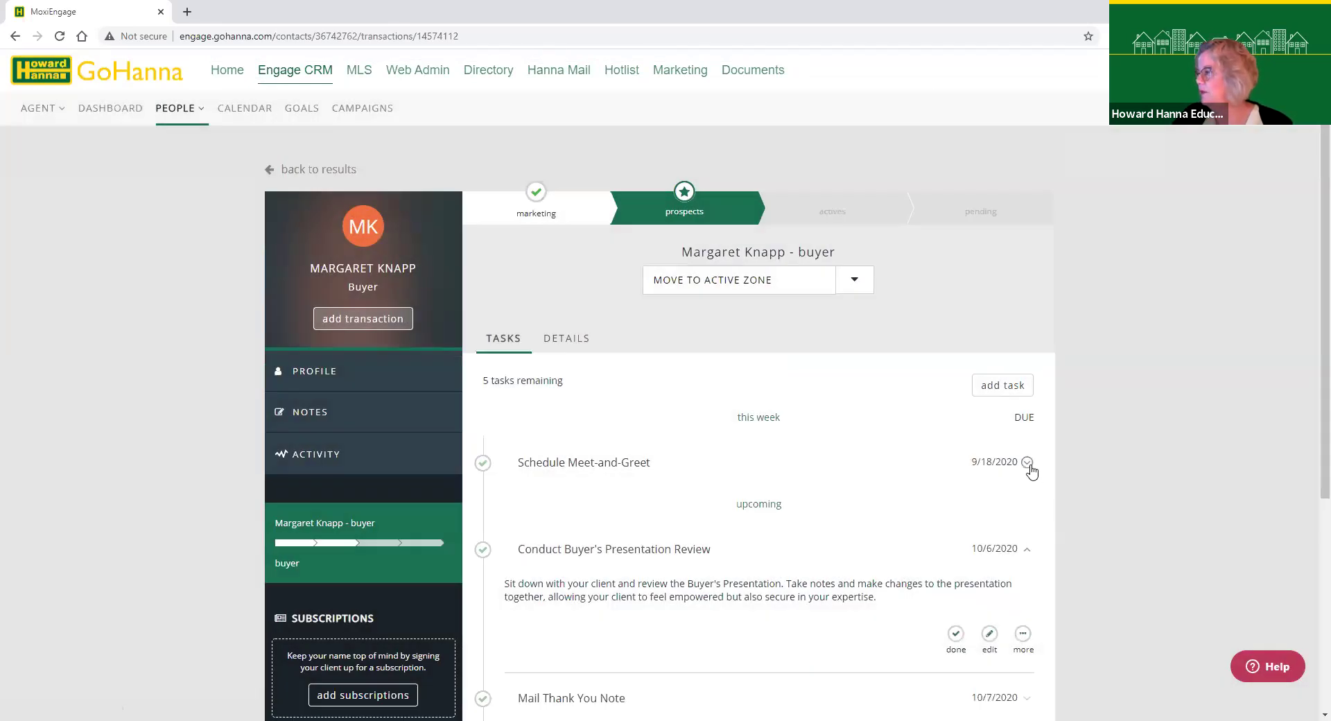
- View the additional actions for the Schedule Meet-and-Greet task and review the upcoming and completed tasks below it
click(1028, 464)
click(1023, 550)
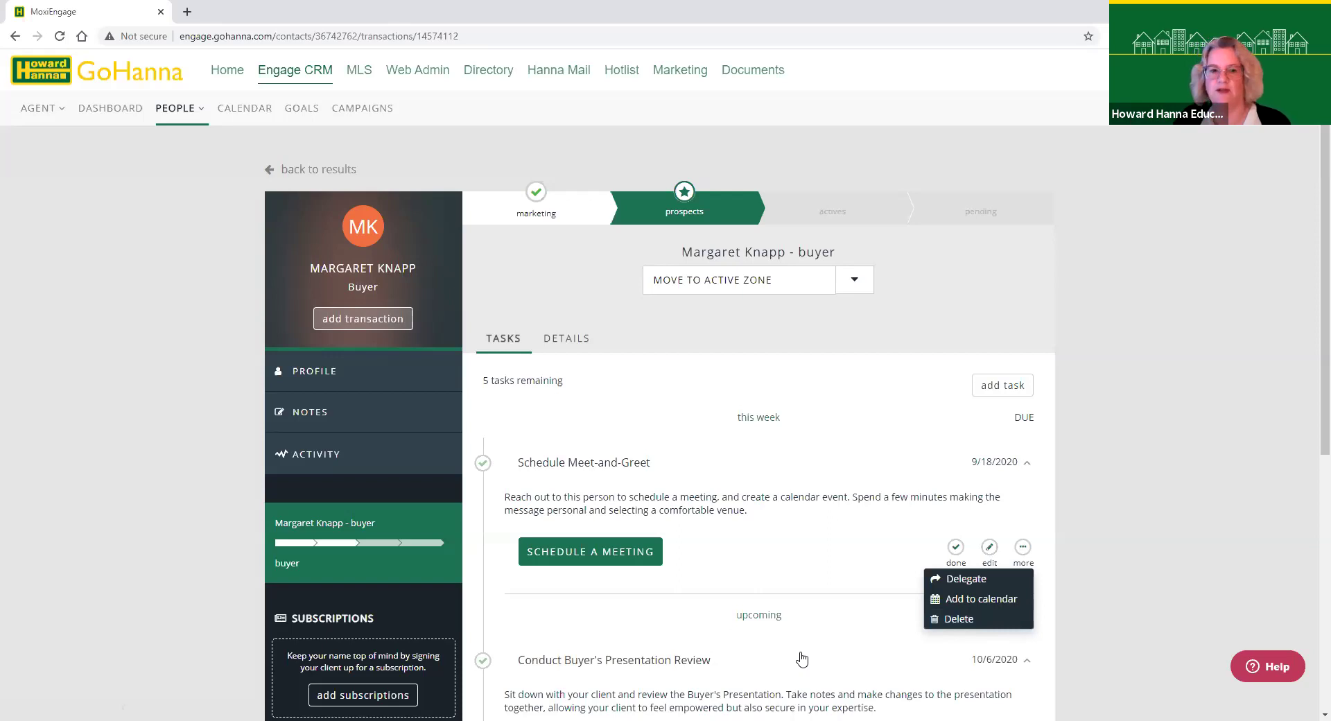
scroll(1093, 502, down, 3)
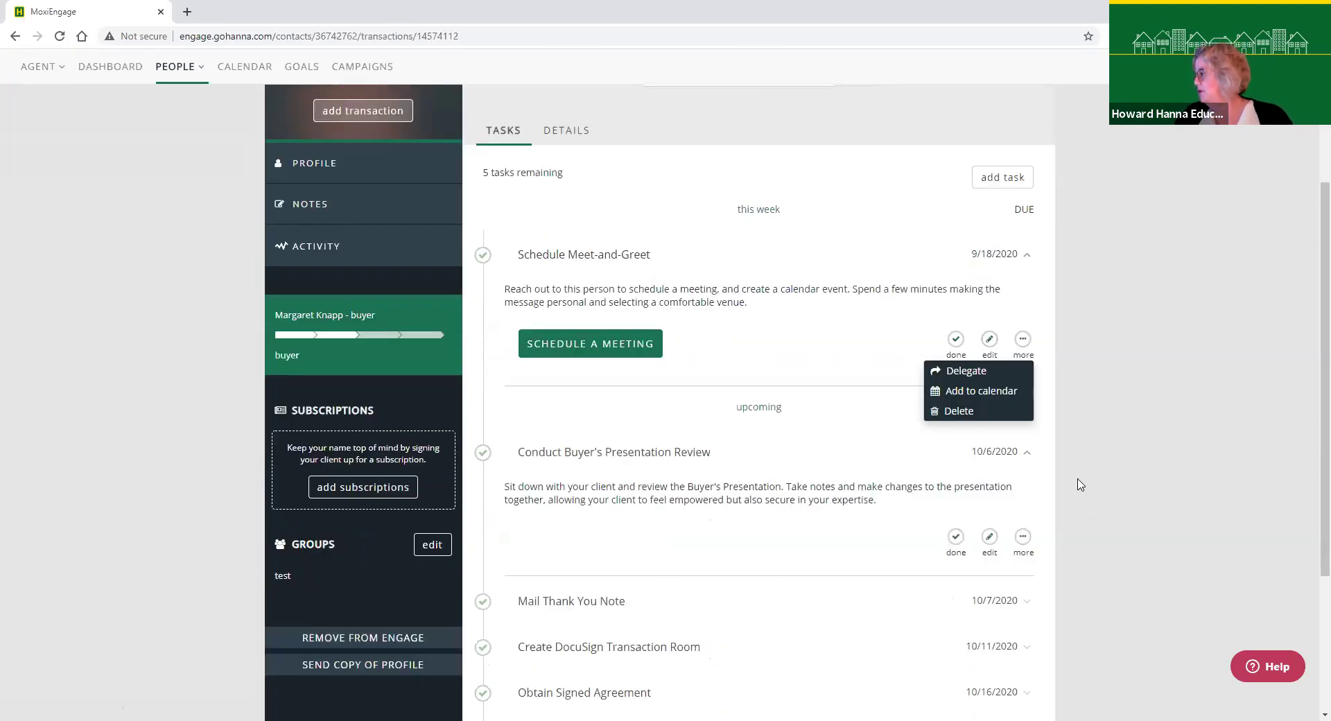
scroll(742, 517, down, 1)
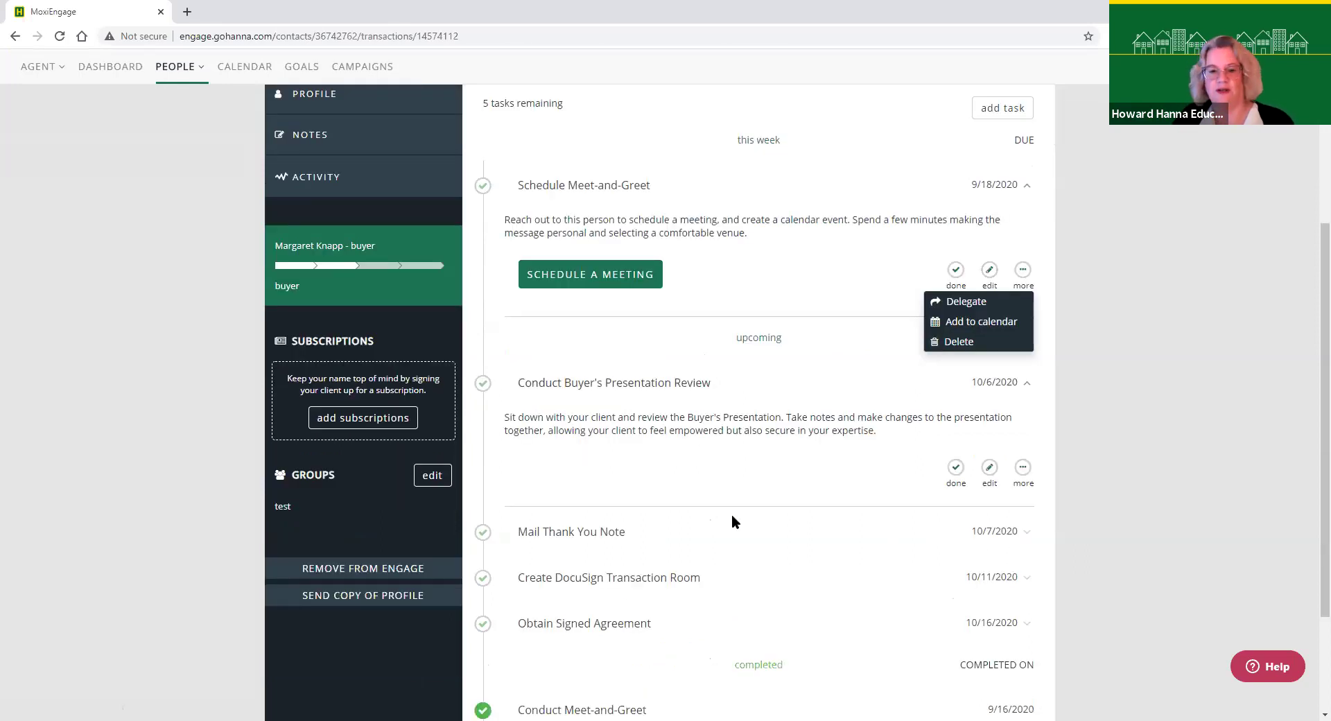
scroll(733, 523, down, 2)
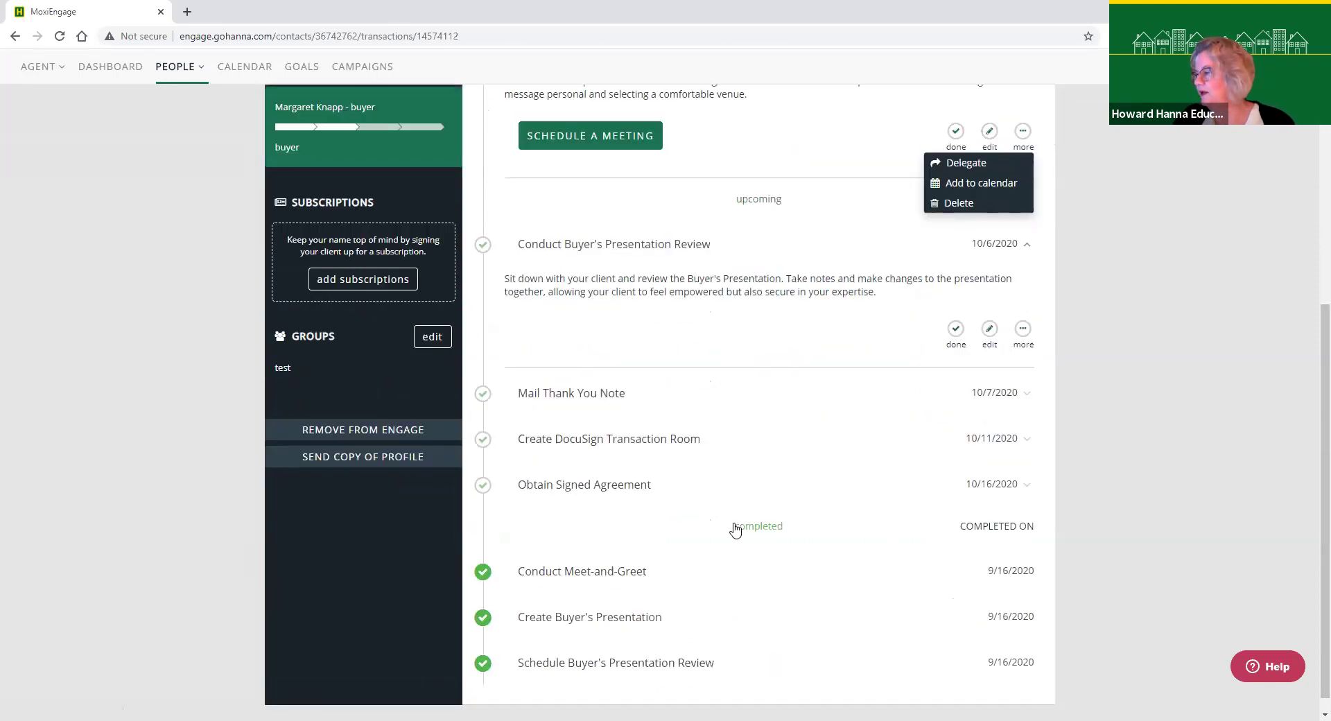
- Go to the dashboard's Sales Flow section and open the list of contacts in the Marketing zone
scroll(714, 513, up, 5)
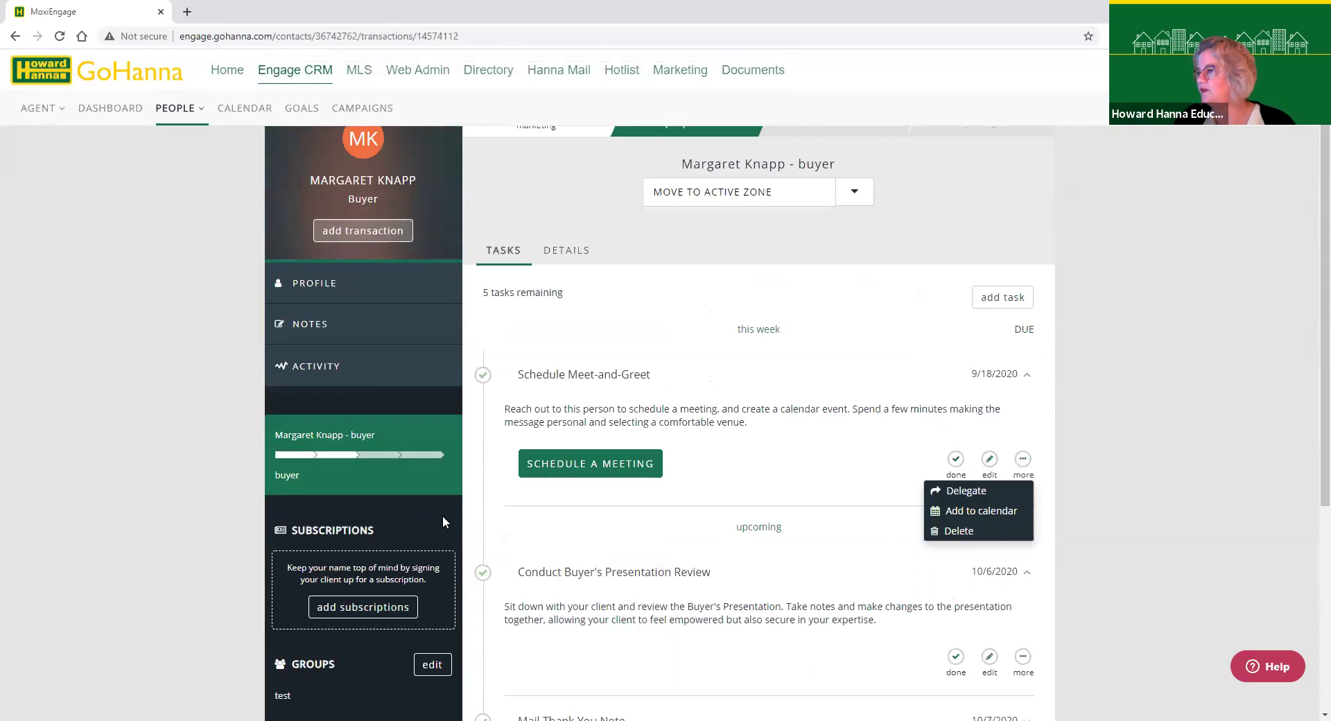
click(359, 468)
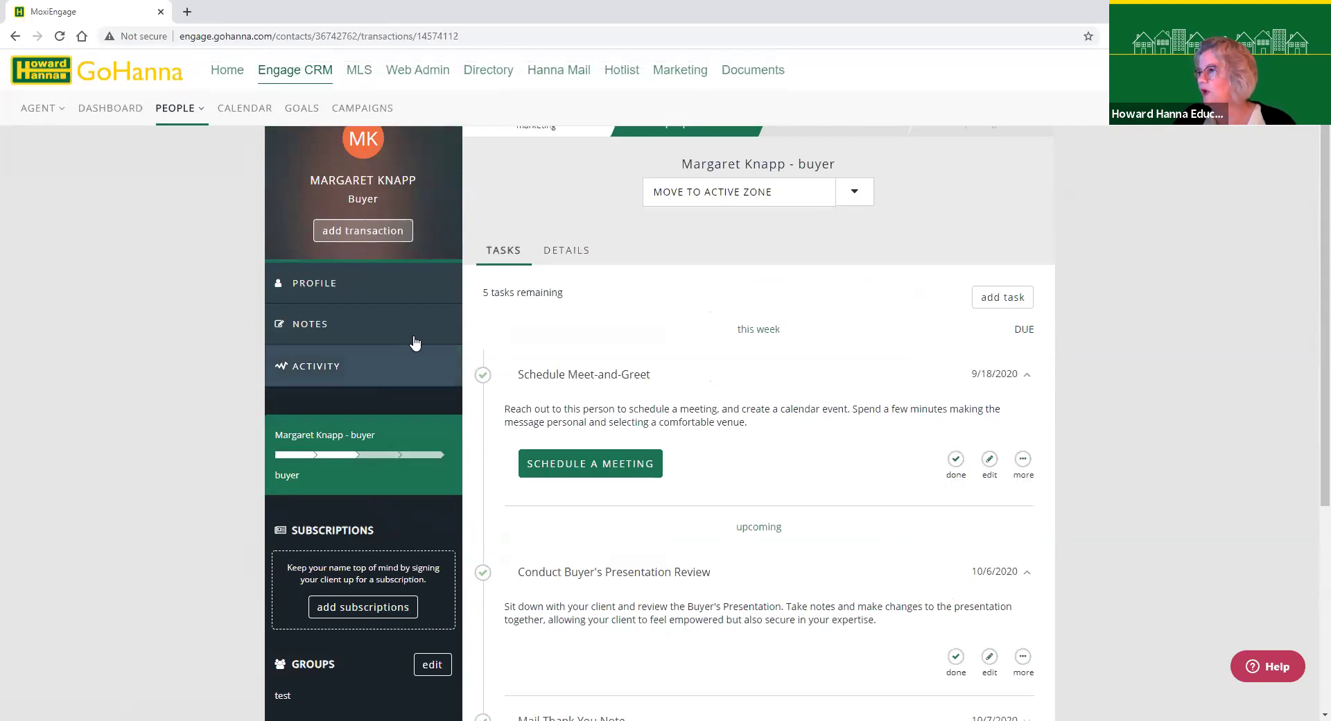
scroll(410, 348, up, 1)
click(109, 110)
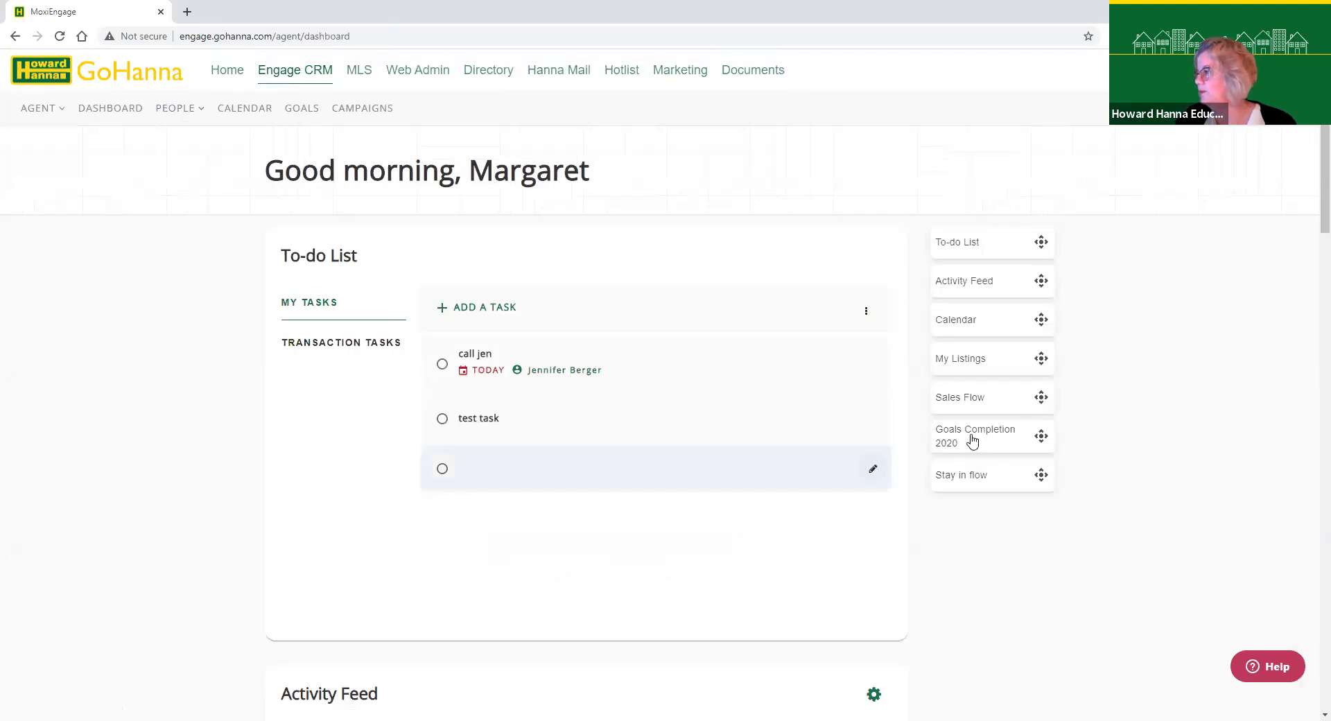
click(973, 397)
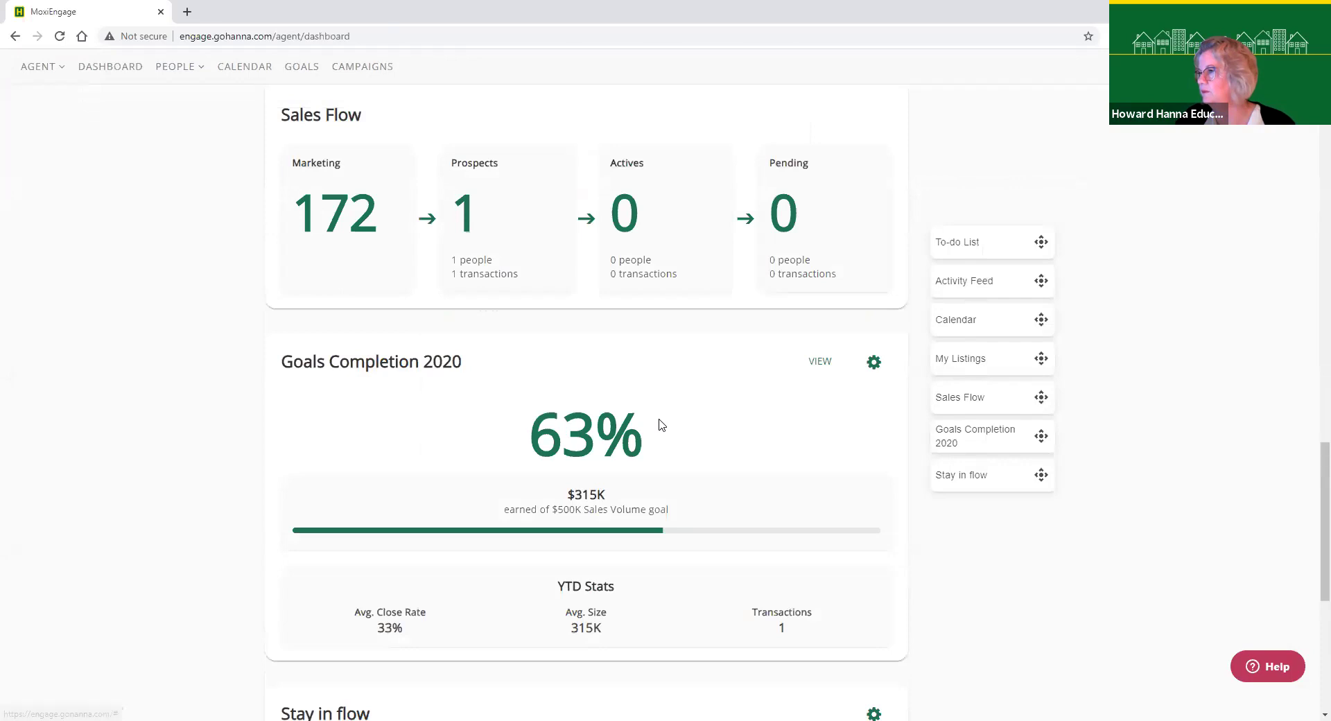
scroll(588, 418, down, 1)
scroll(389, 318, up, 3)
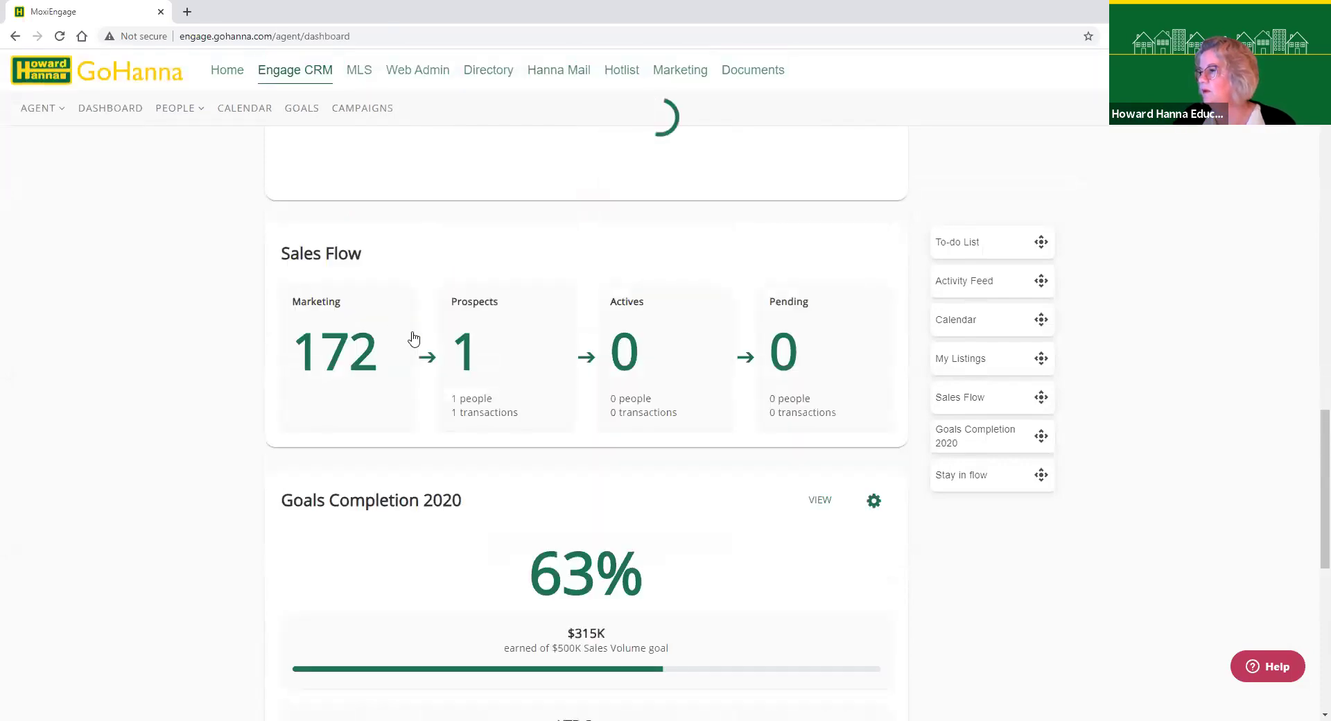
click(414, 339)
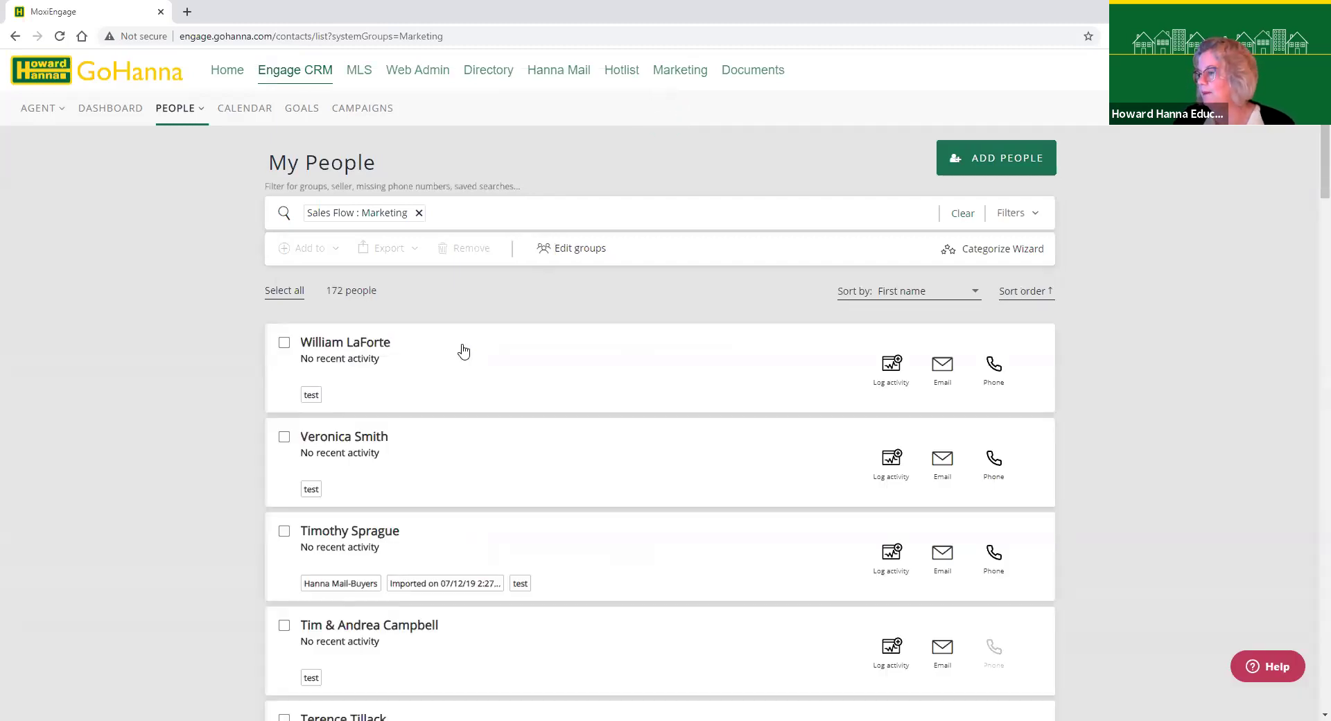
- Look through the Marketing contacts in My People, examining their recent activity and group tags
scroll(526, 336, down, 5)
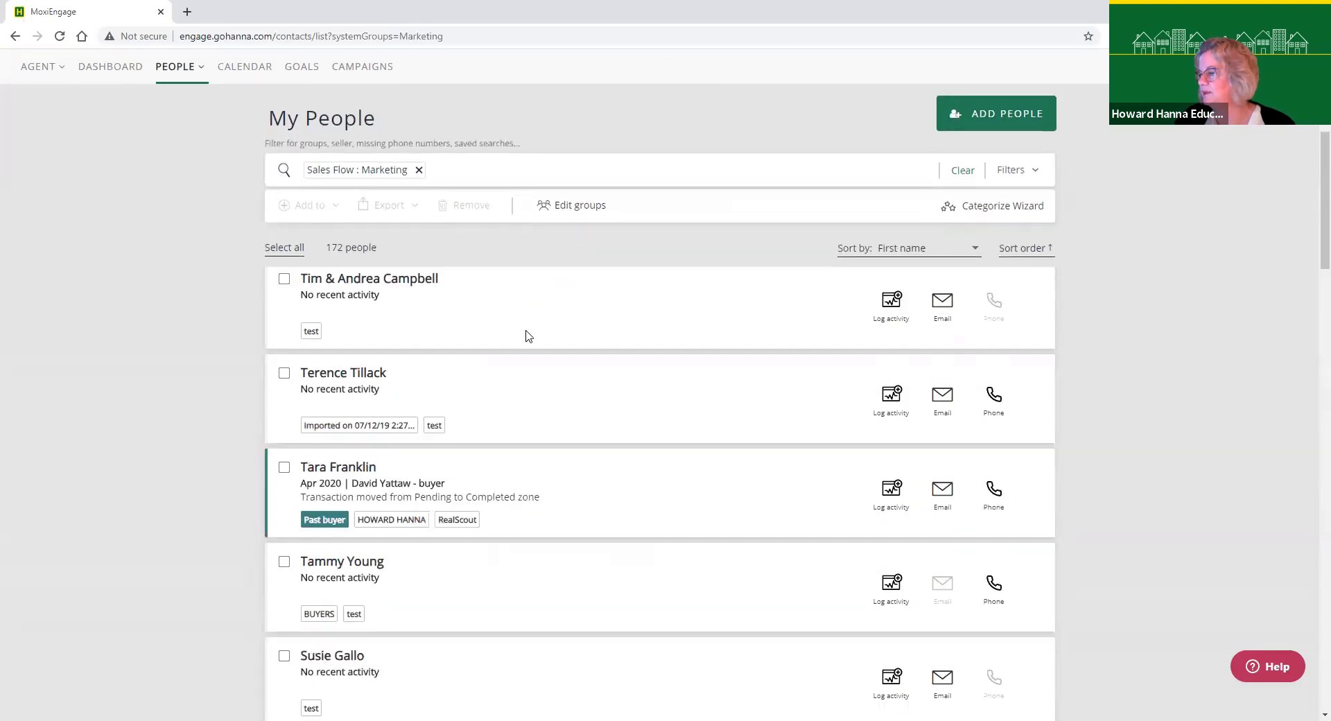
scroll(528, 336, down, 12)
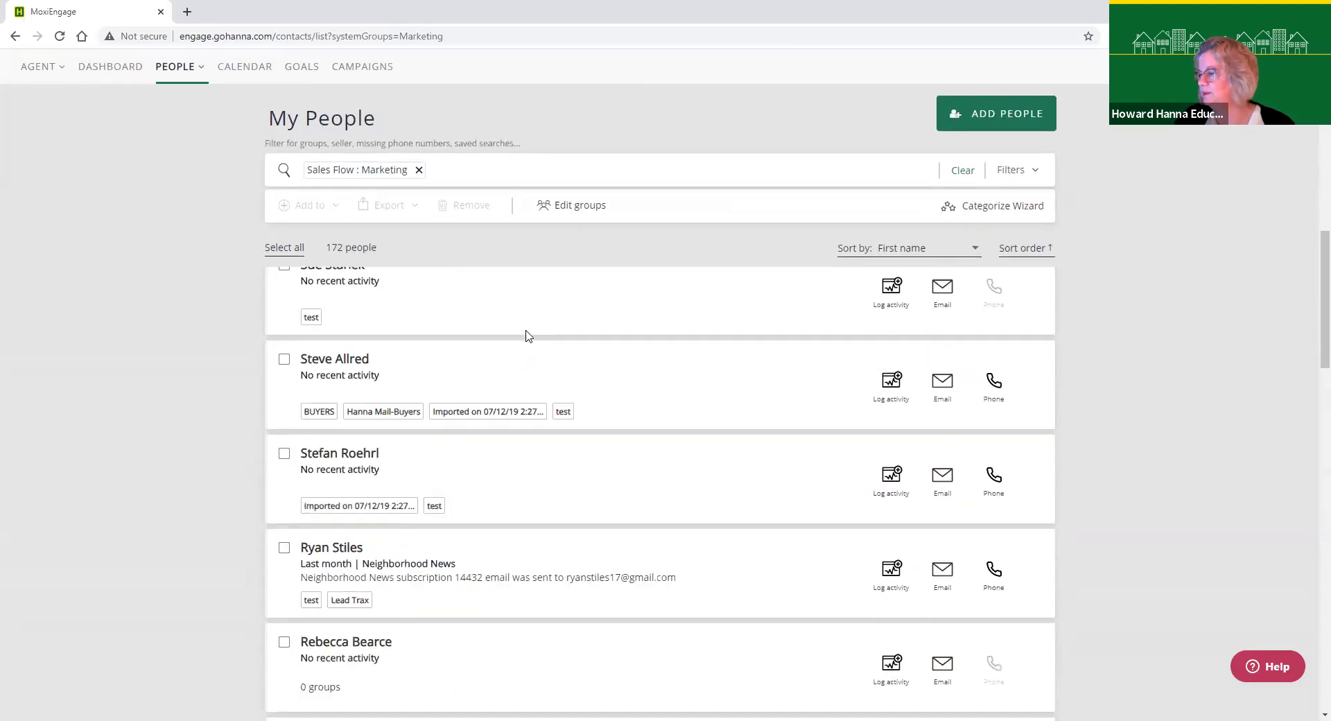
scroll(528, 337, down, 10)
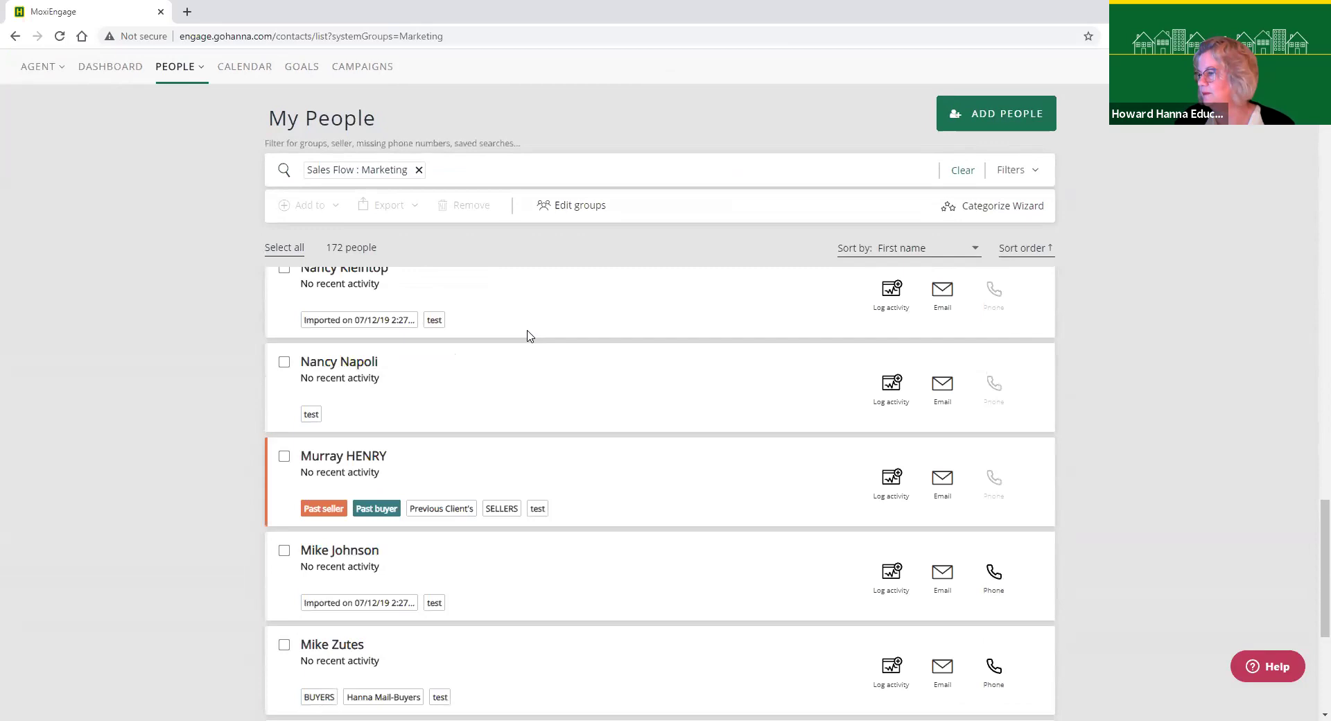
scroll(528, 337, down, 5)
scroll(852, 245, up, 11)
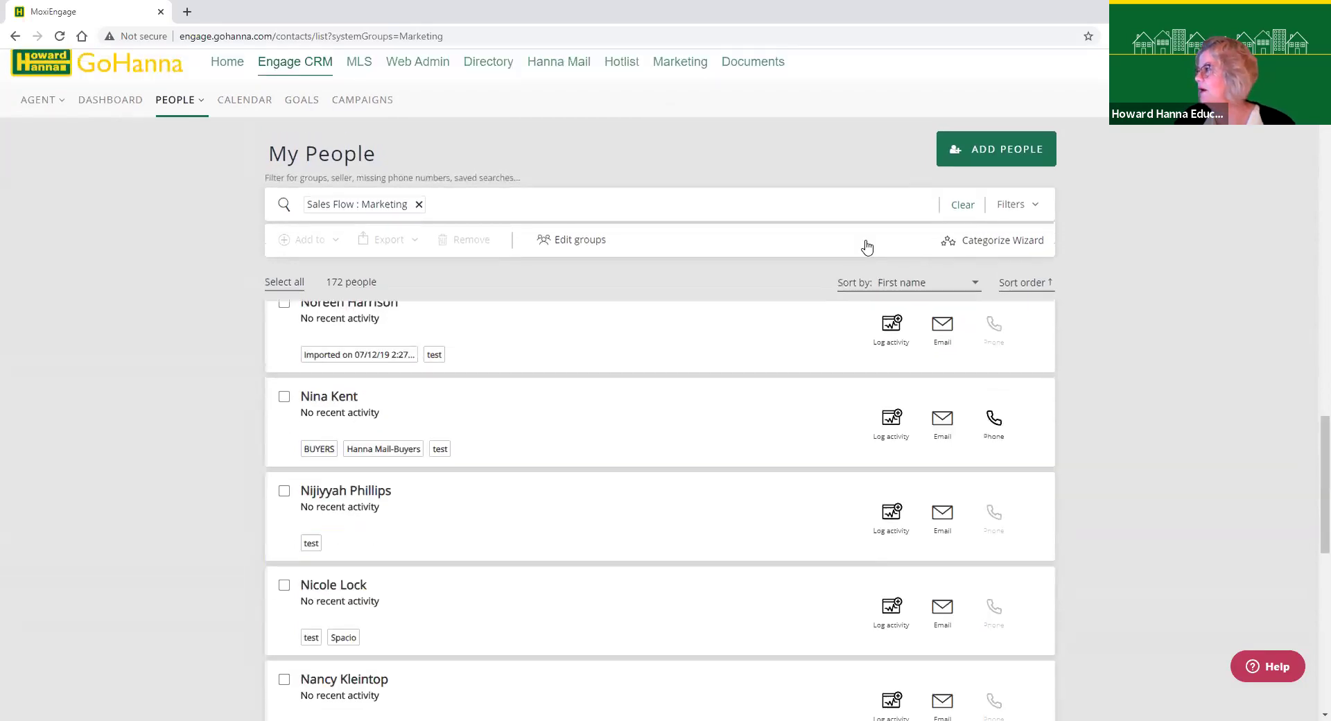
scroll(866, 246, up, 1)
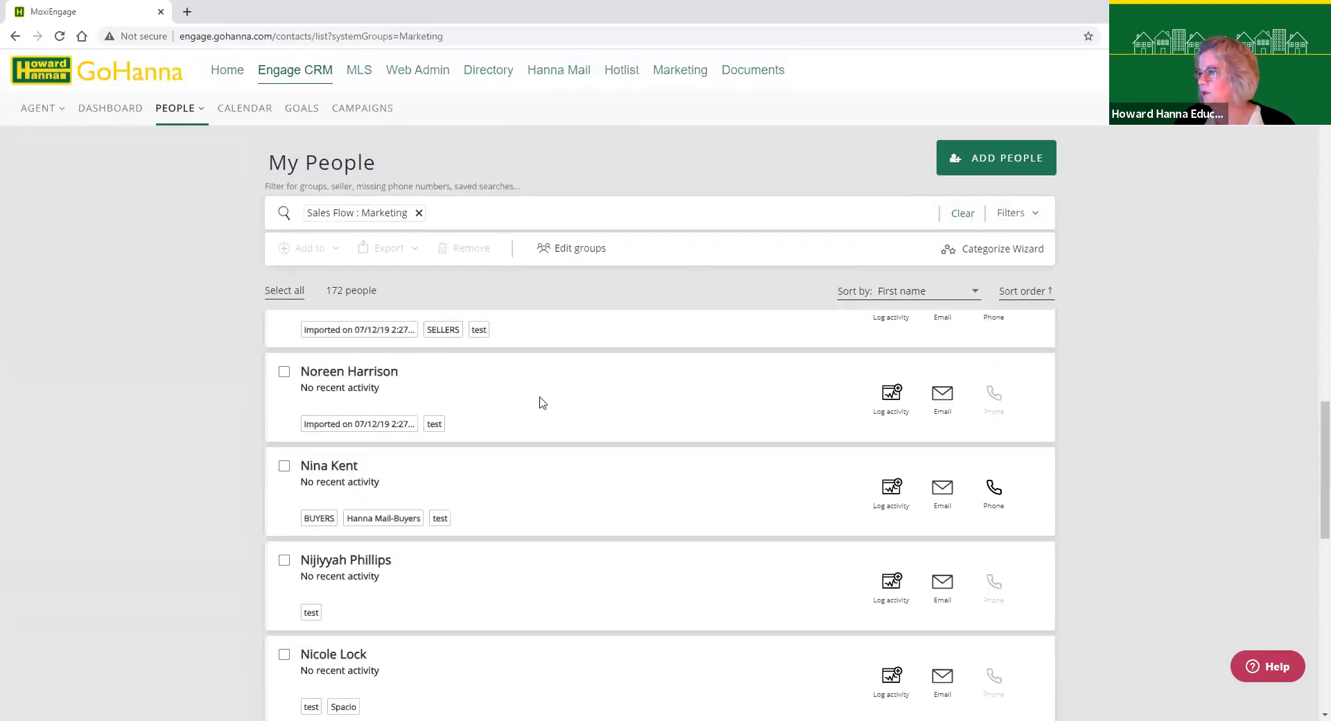
scroll(541, 400, up, 14)
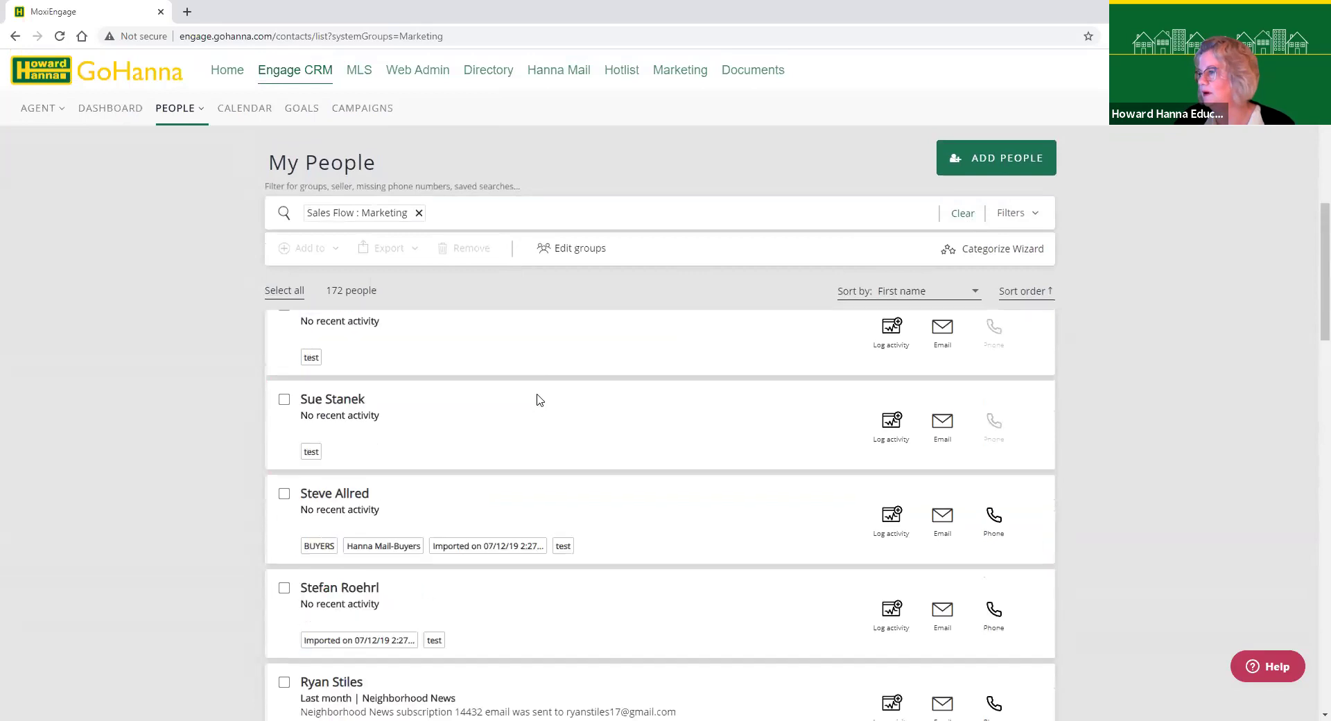
scroll(539, 400, up, 8)
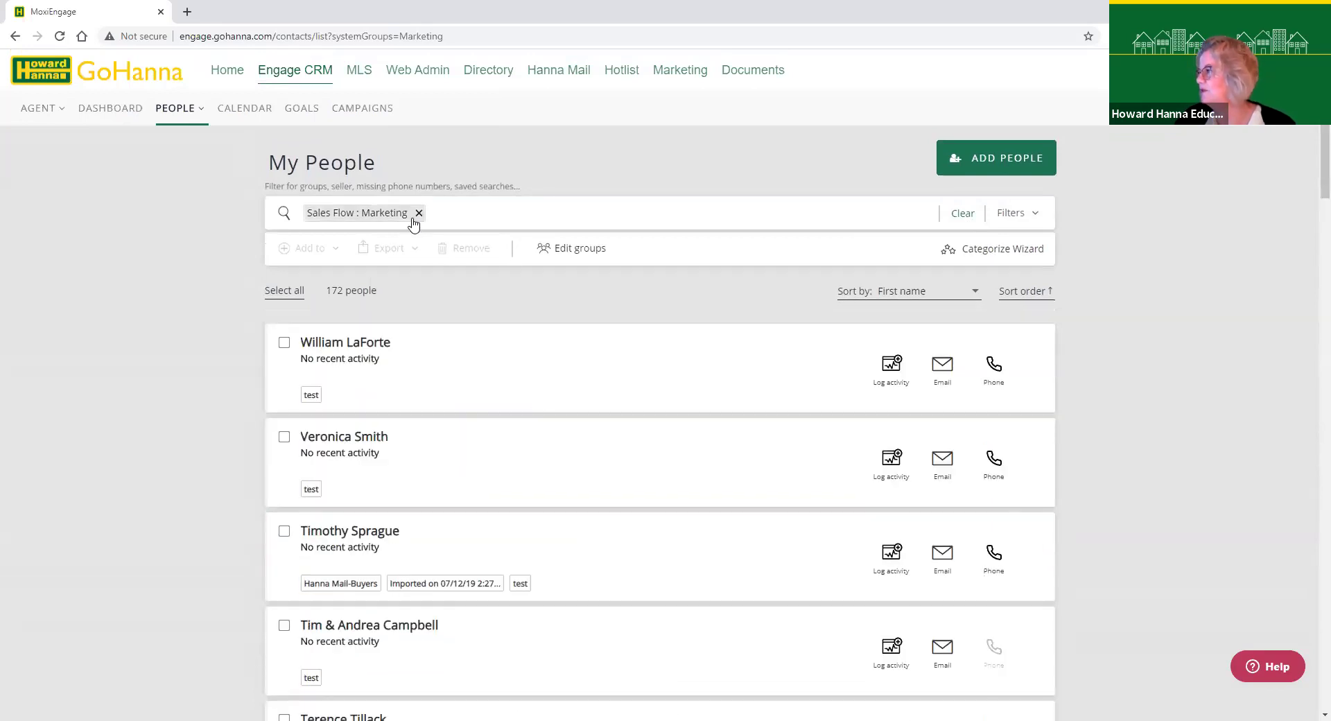
- Filter the Marketing contacts by the Buyers client category, removing and reapplying the Buyers filter
click(1035, 216)
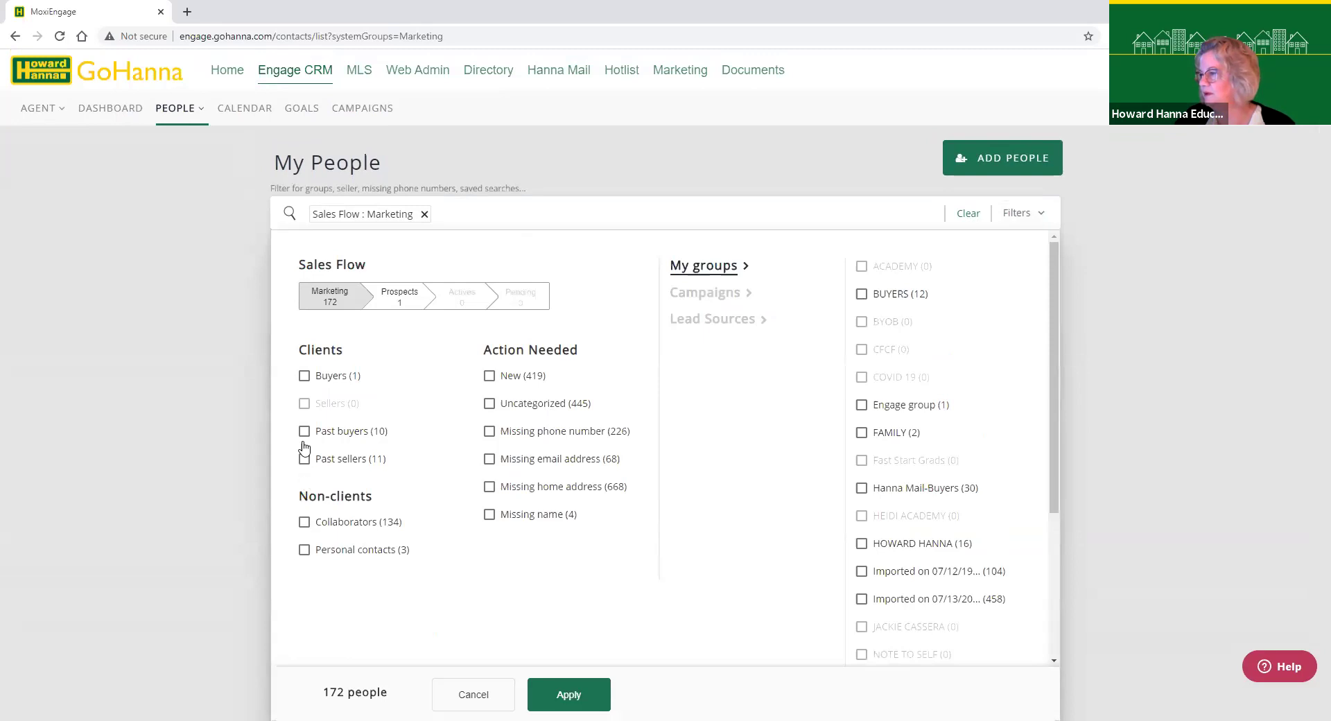
click(305, 376)
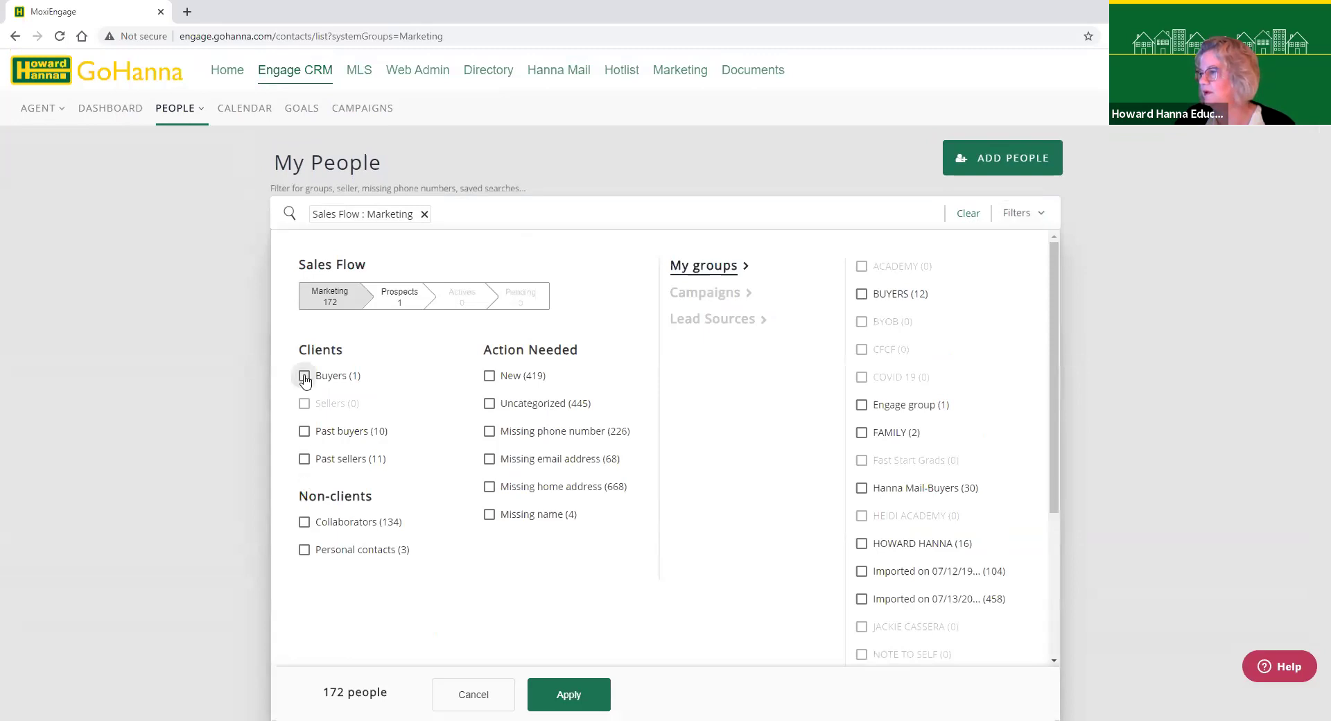
click(575, 696)
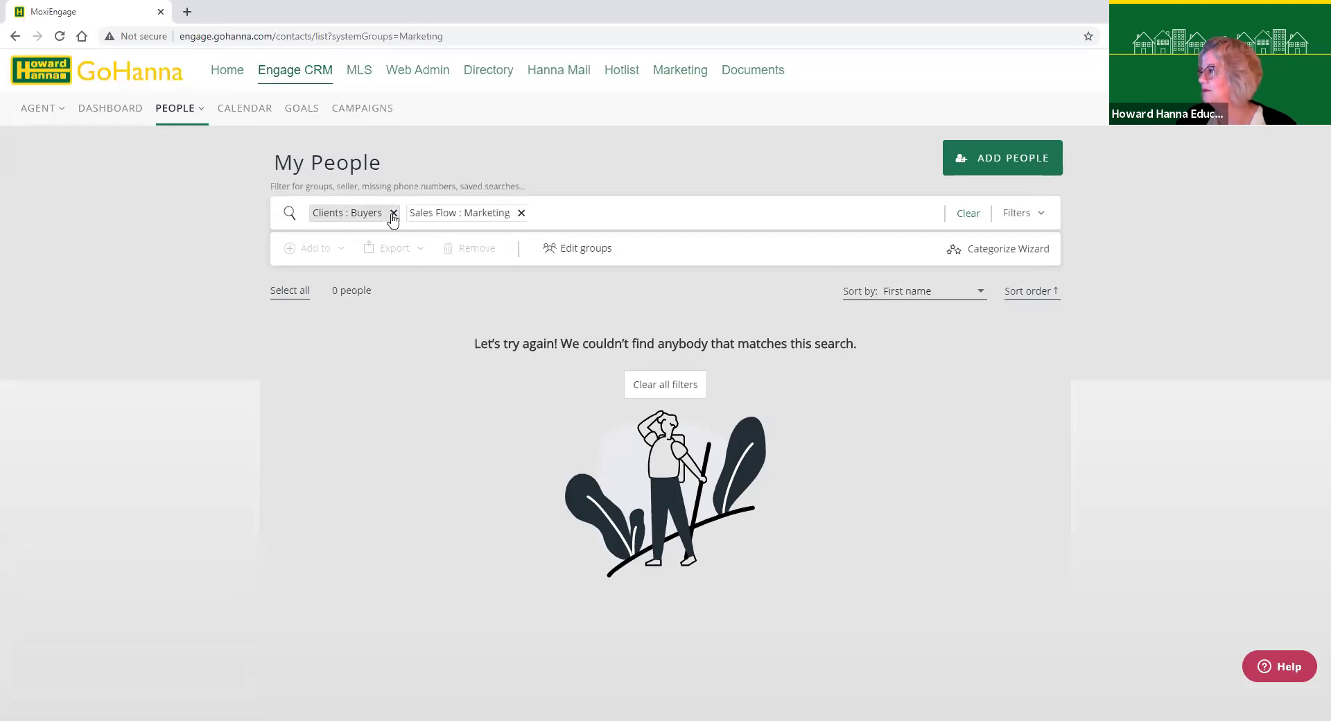
click(1040, 216)
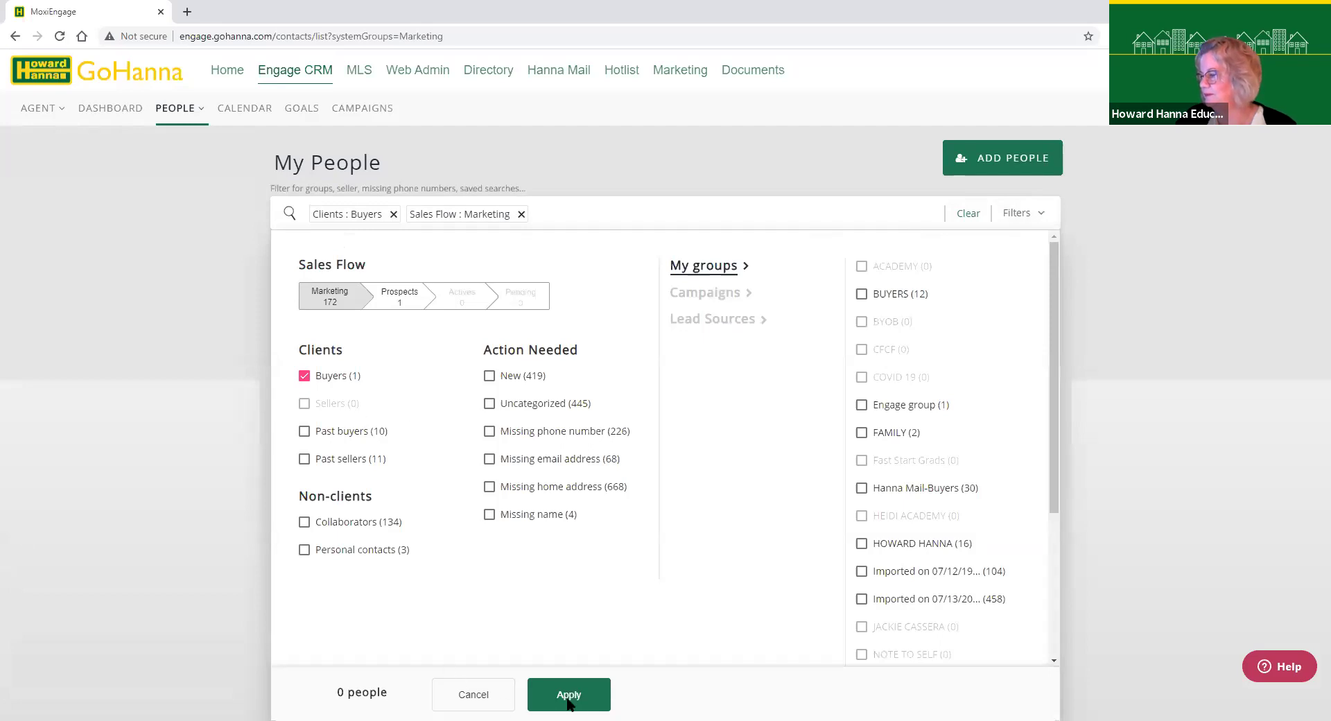
click(332, 378)
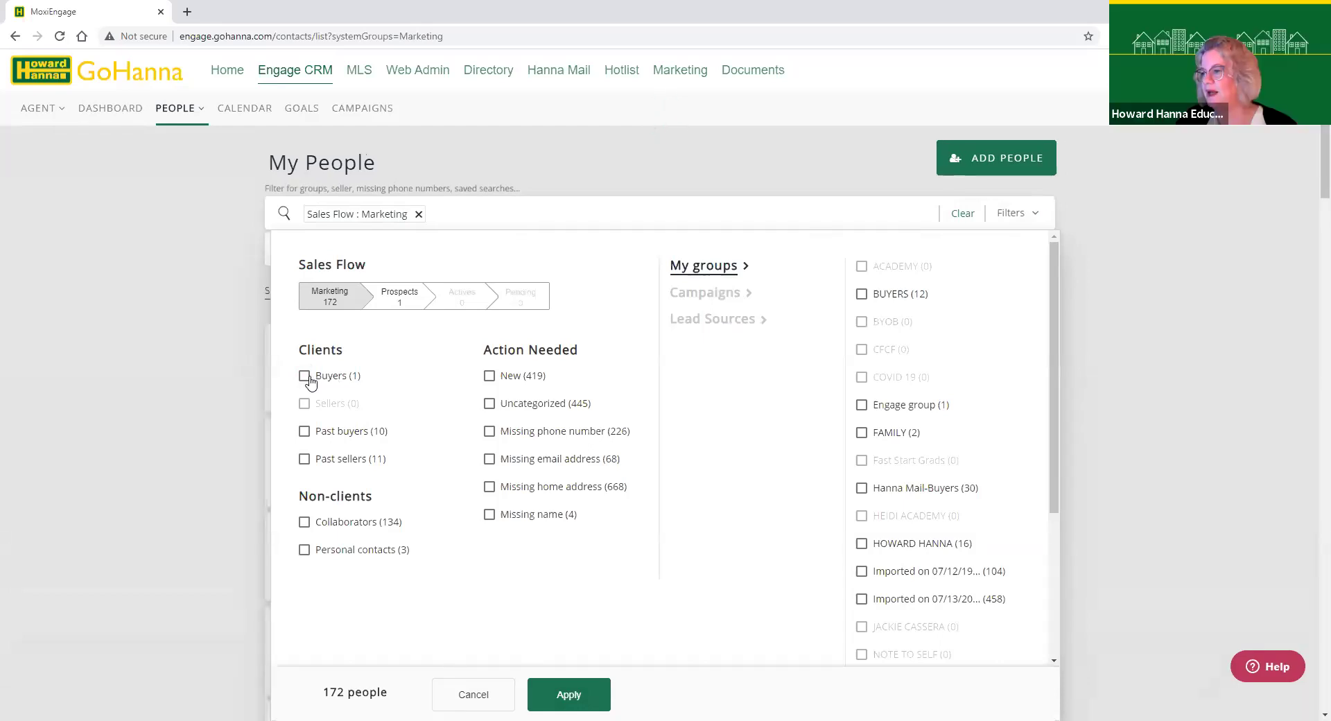
click(305, 376)
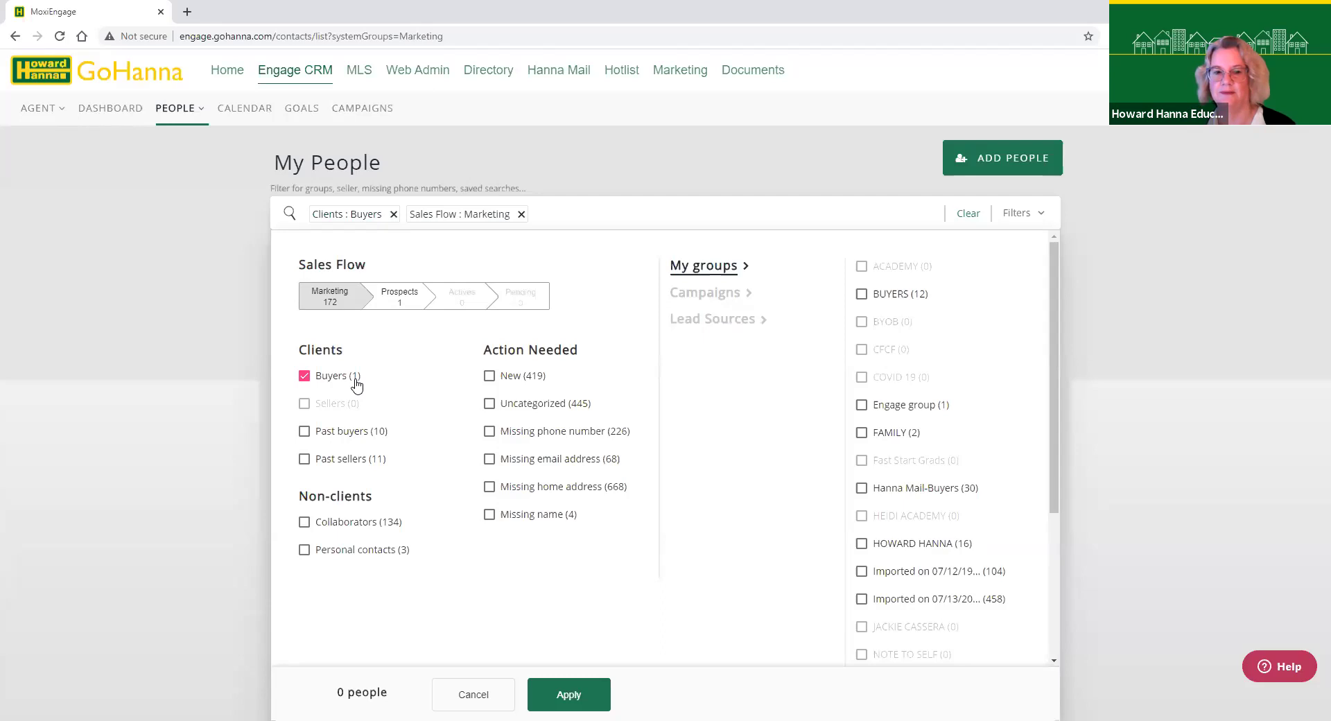
click(573, 699)
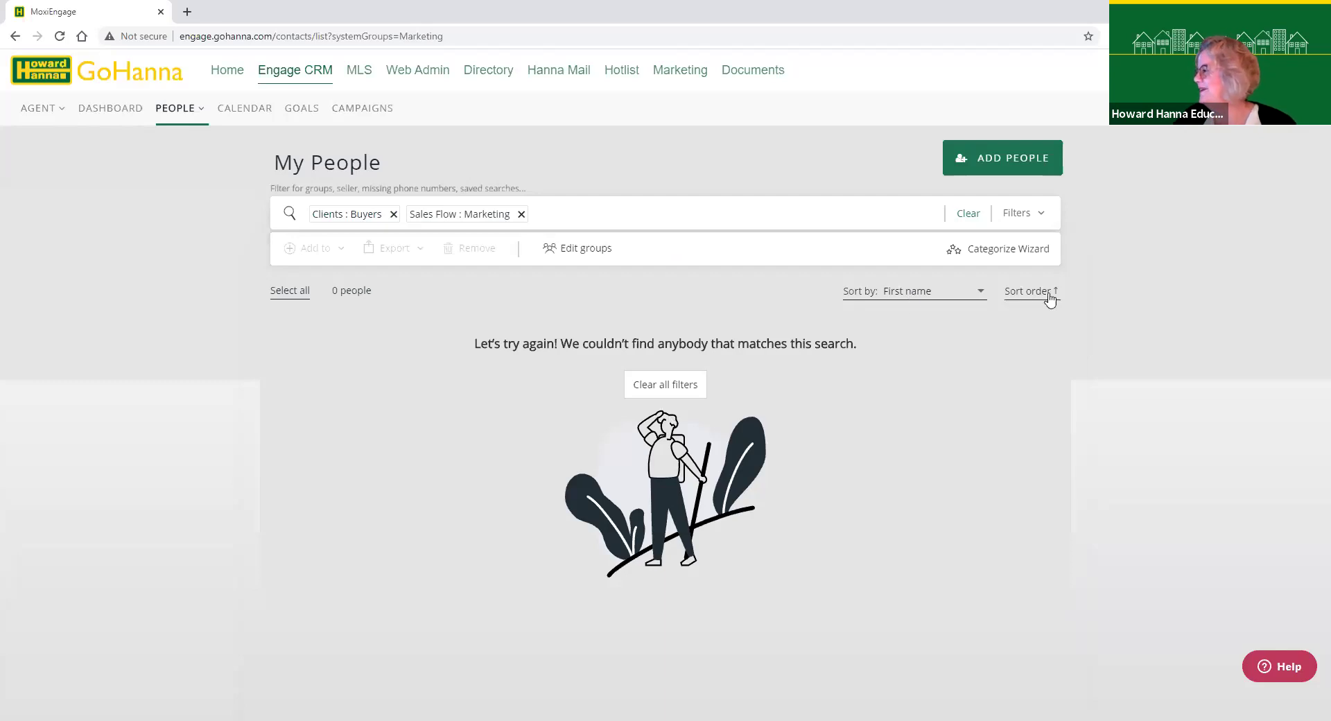
- Try sorting the people list by Last name and set its sort order to Recently viewed
click(980, 294)
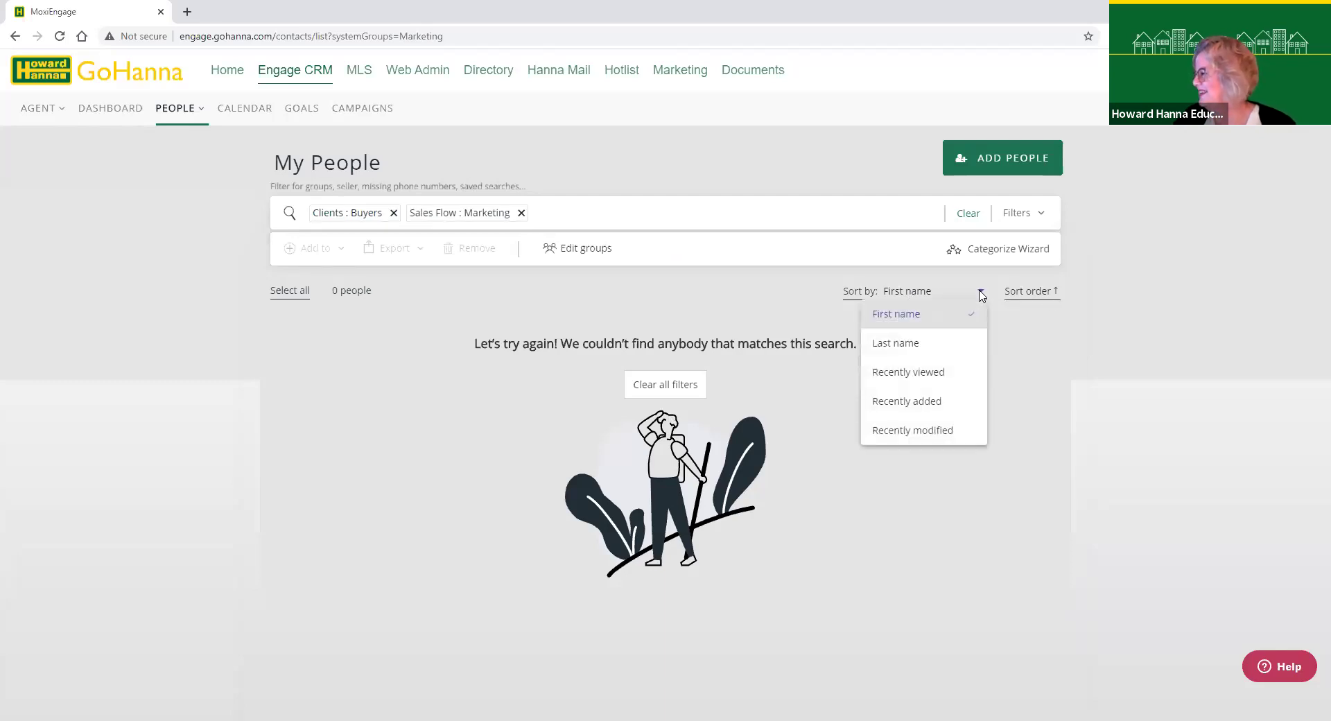
click(909, 345)
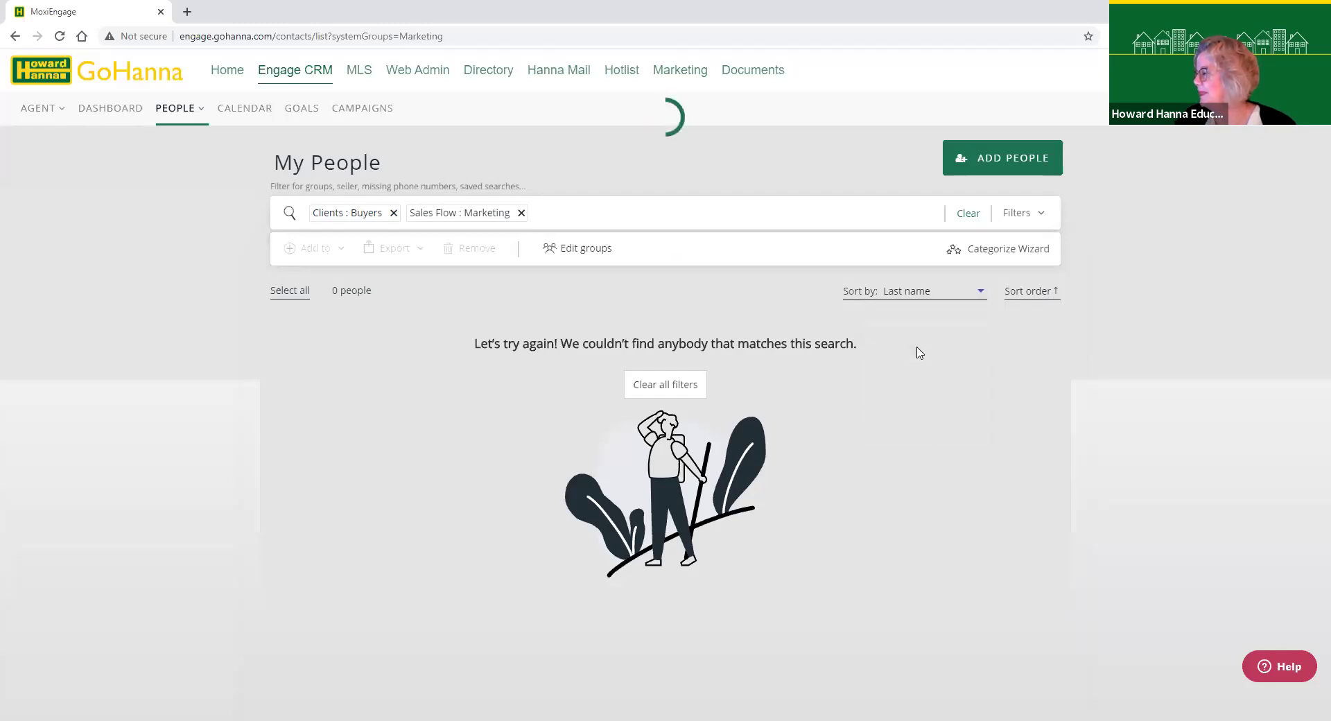
click(981, 293)
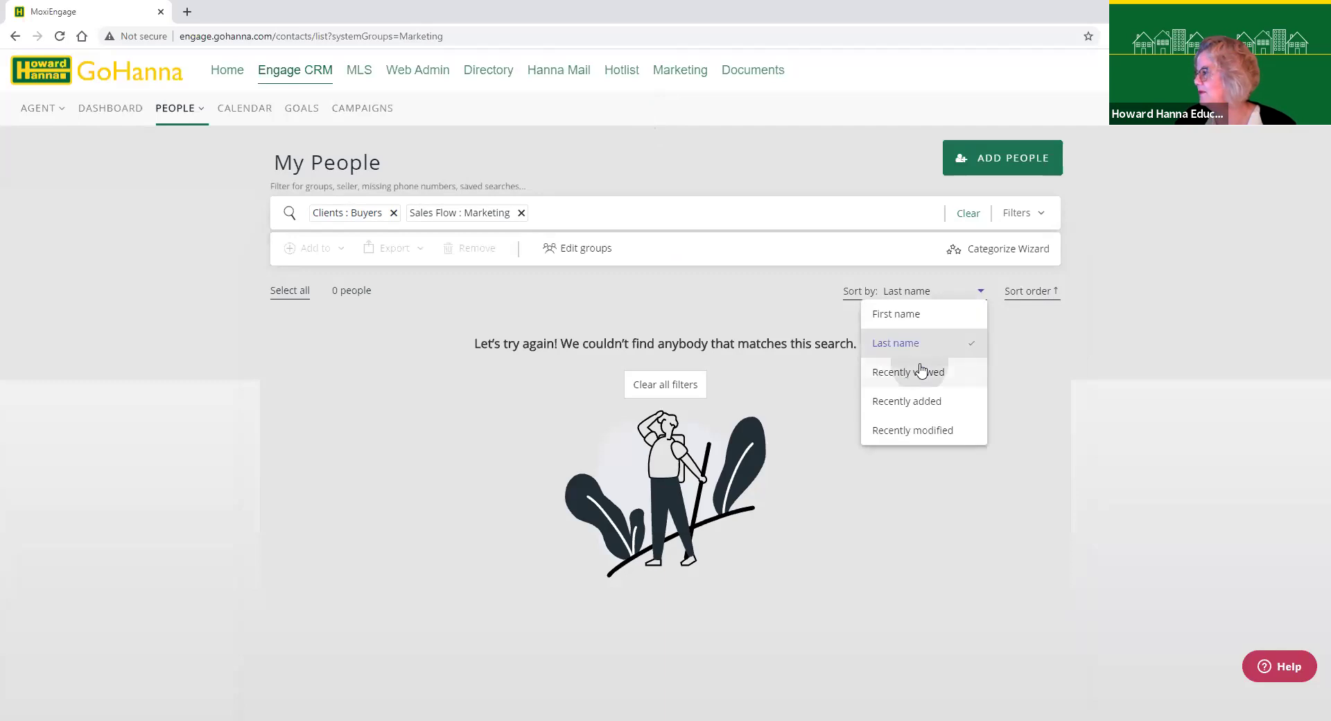
click(922, 371)
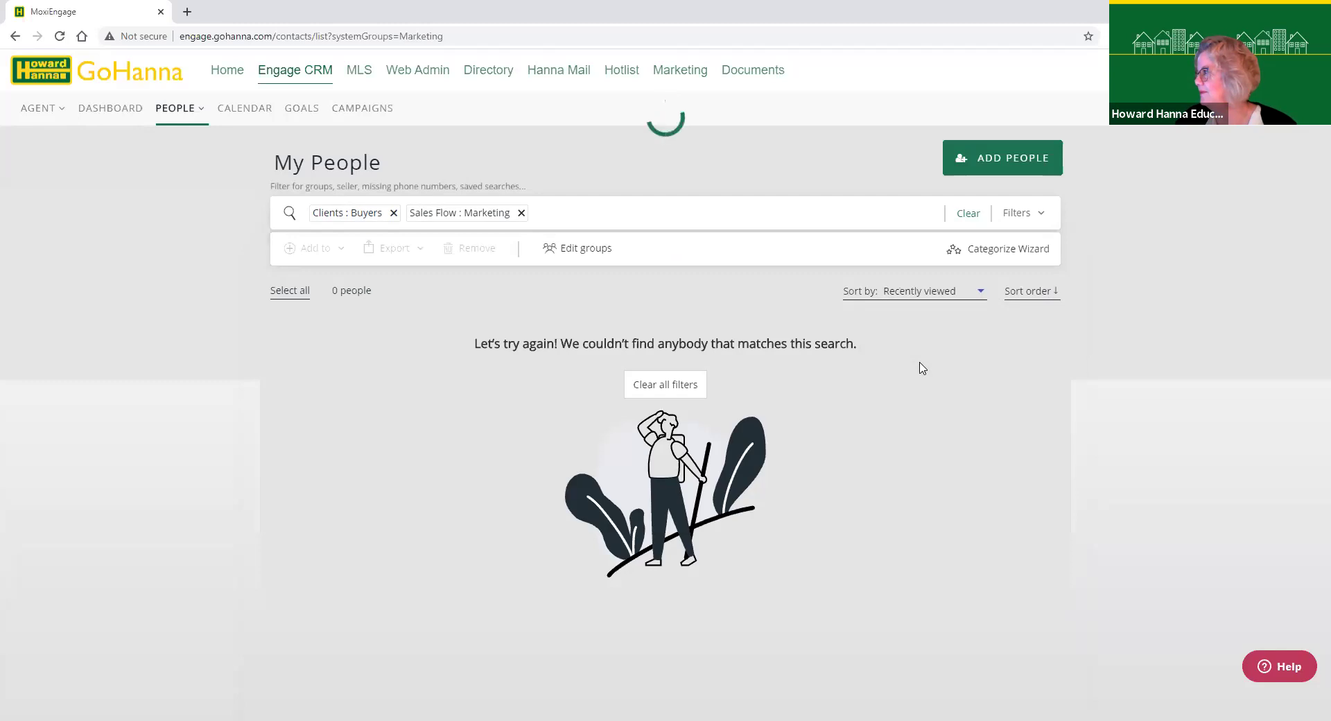
- Clear all people filters and open the buyer contact's transaction from a search for the contact's first name
mouse_move(179, 110)
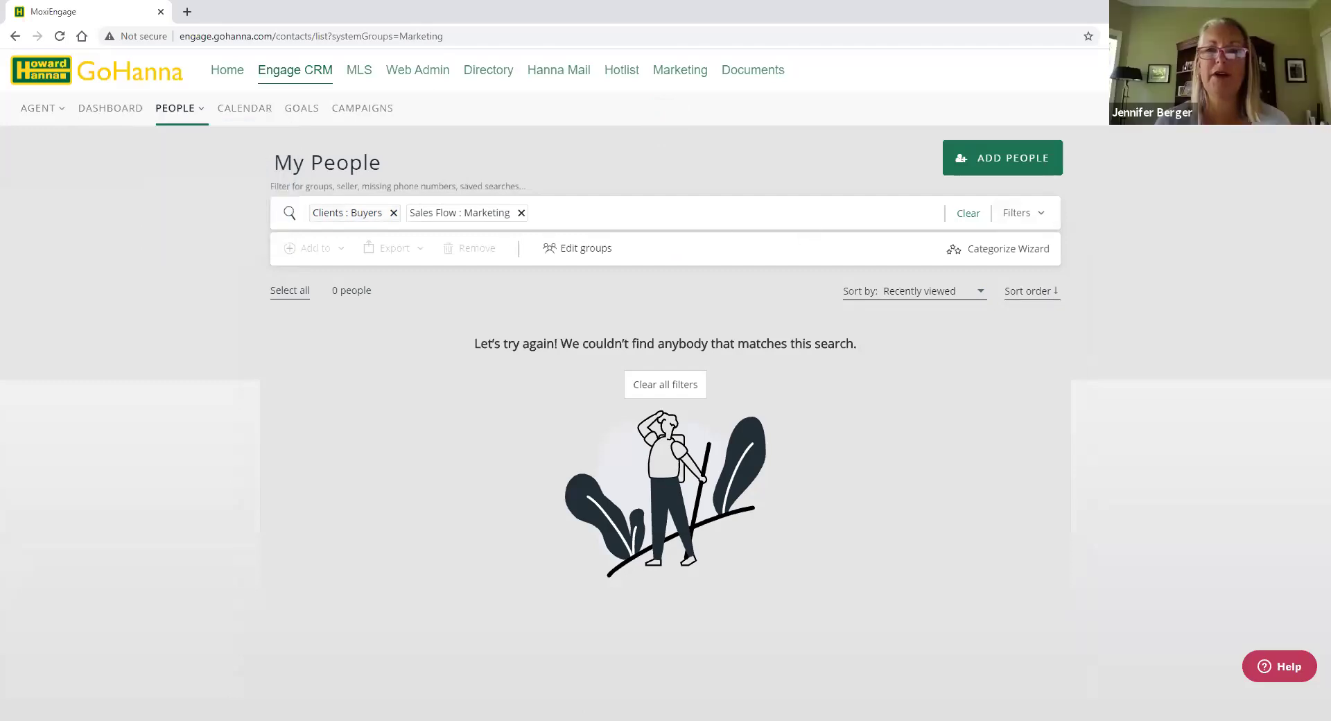
text(margaret)
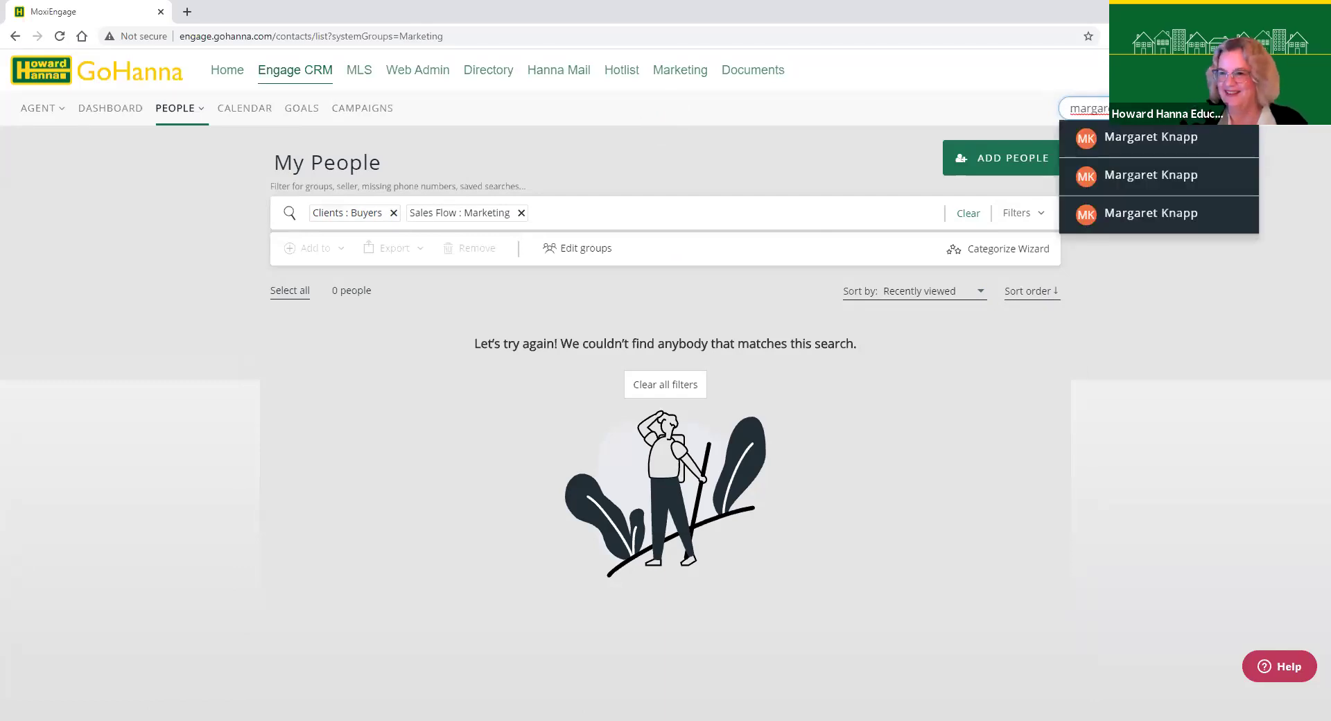
click(665, 384)
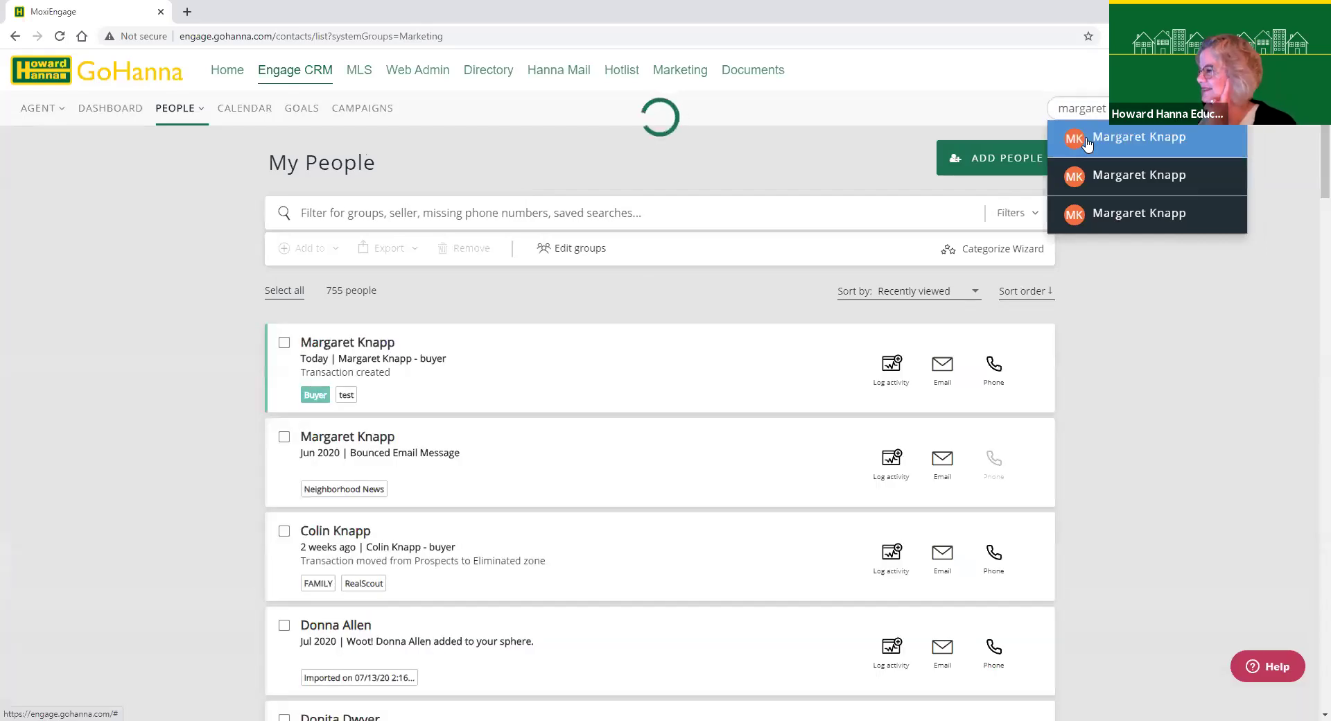
click(1087, 144)
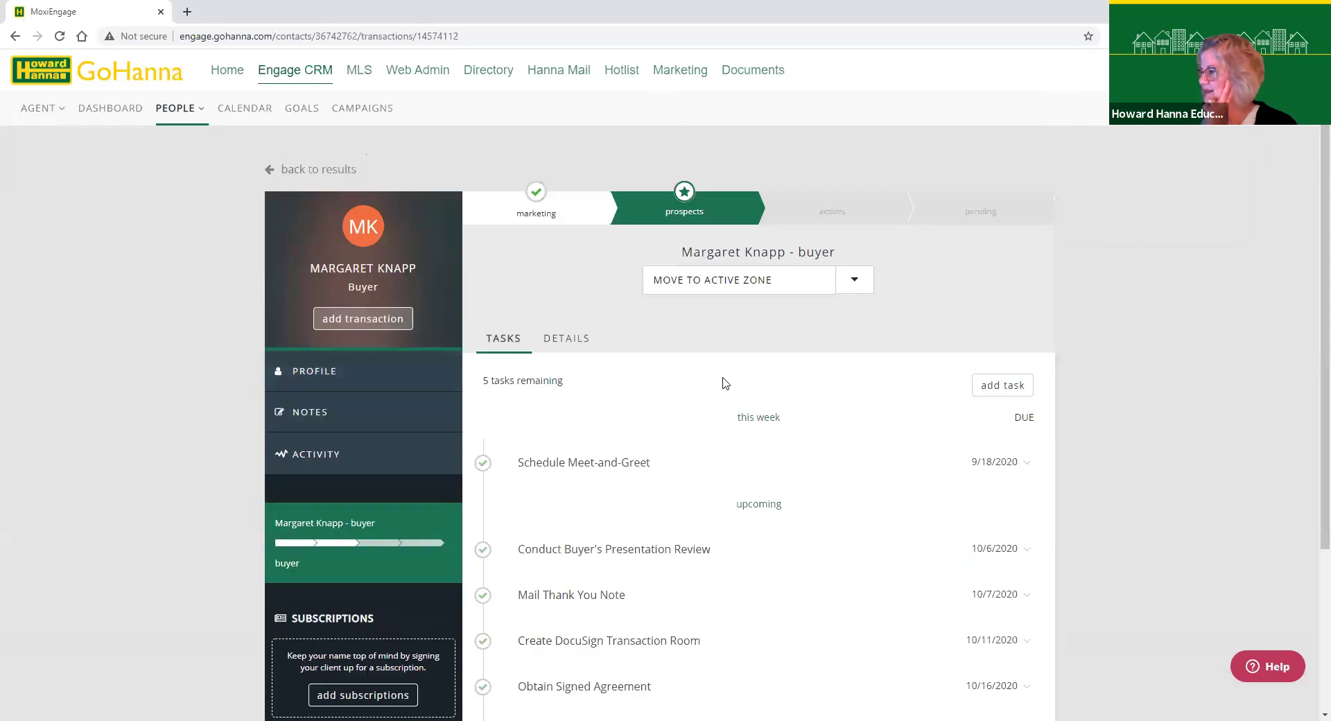
scroll(641, 354, down, 3)
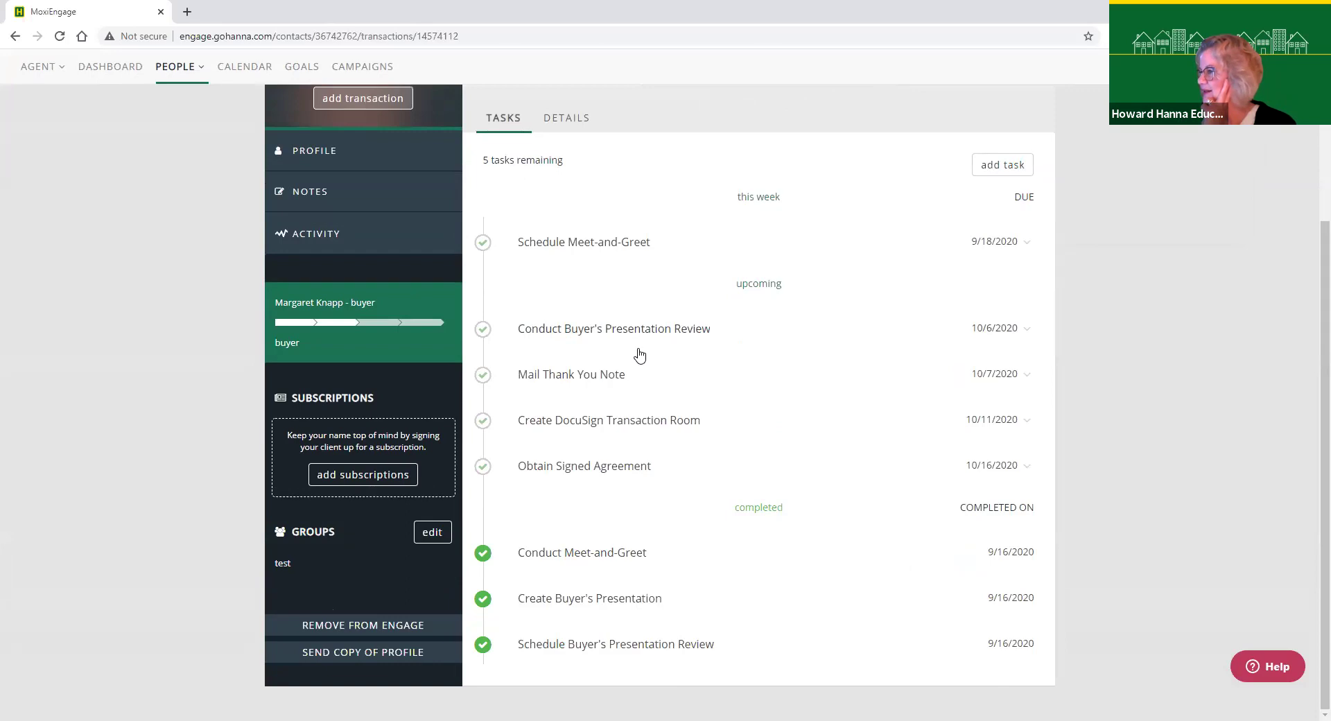
scroll(639, 355, up, 3)
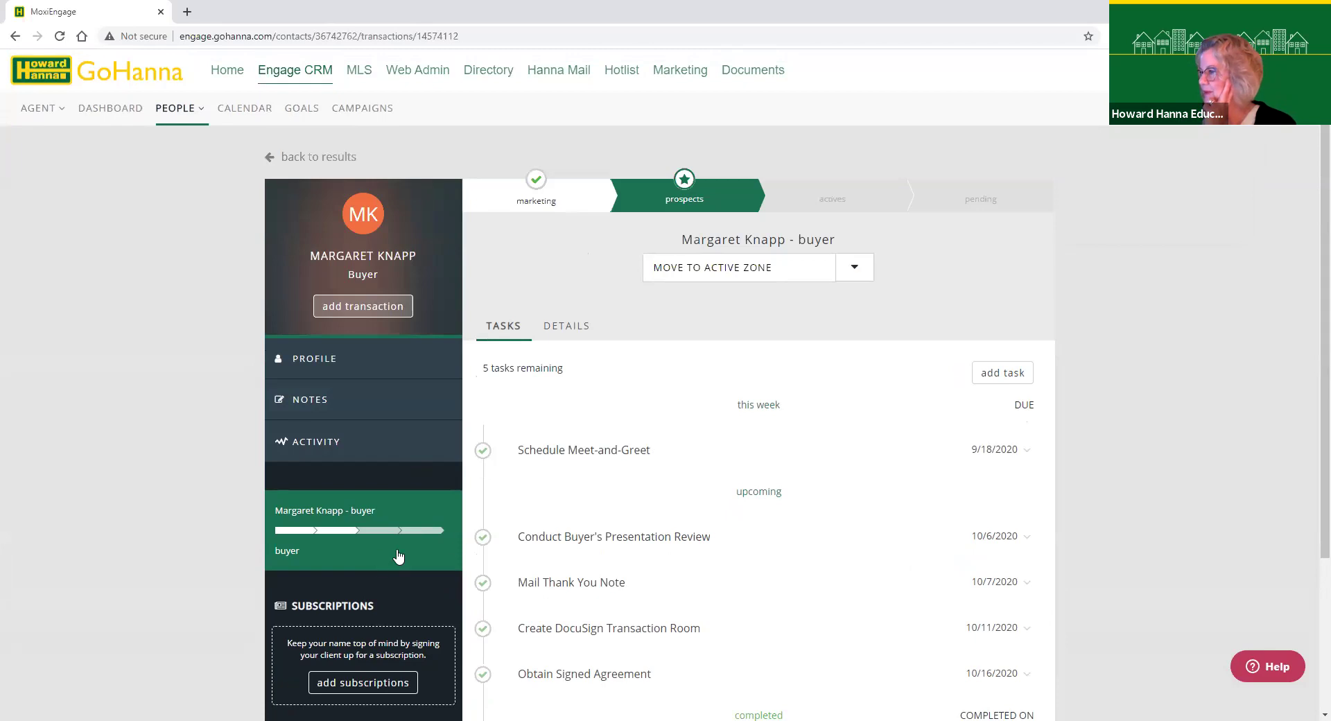
- Start another buyer transaction for the contact with MLS number R1294469 and a target price of 800000
click(362, 307)
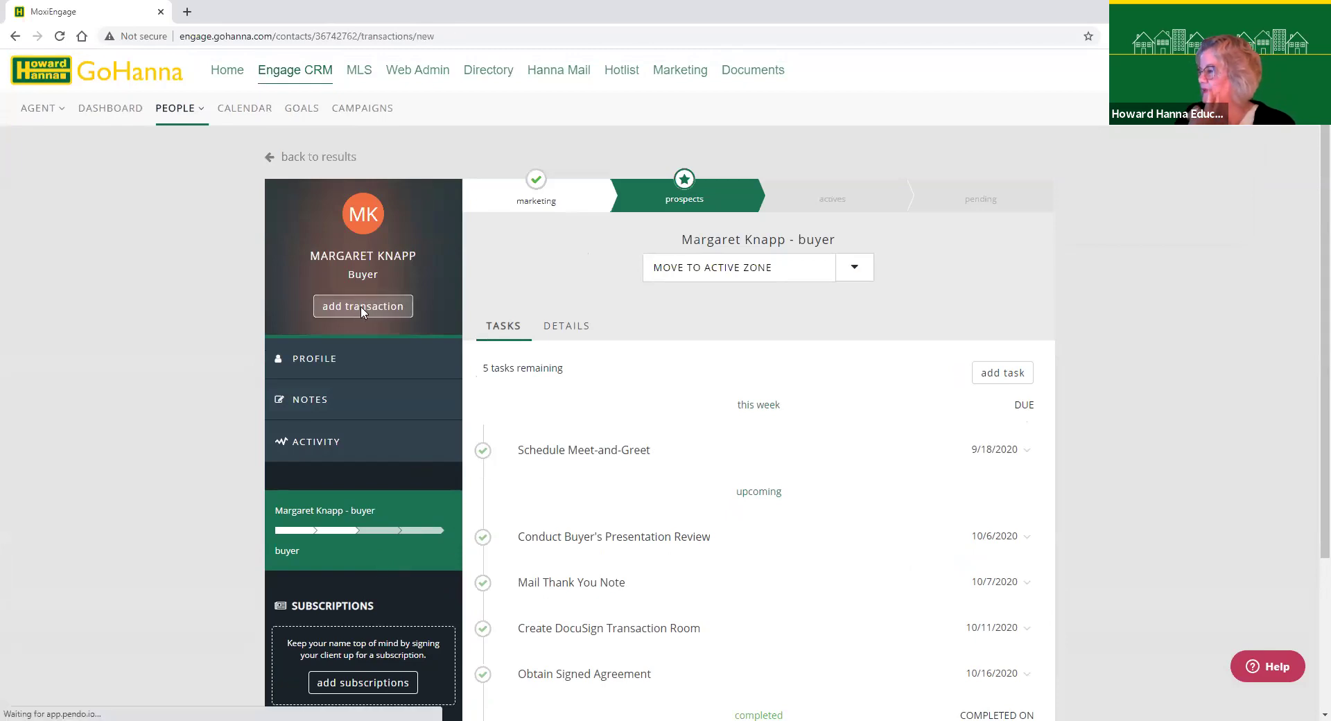
click(731, 284)
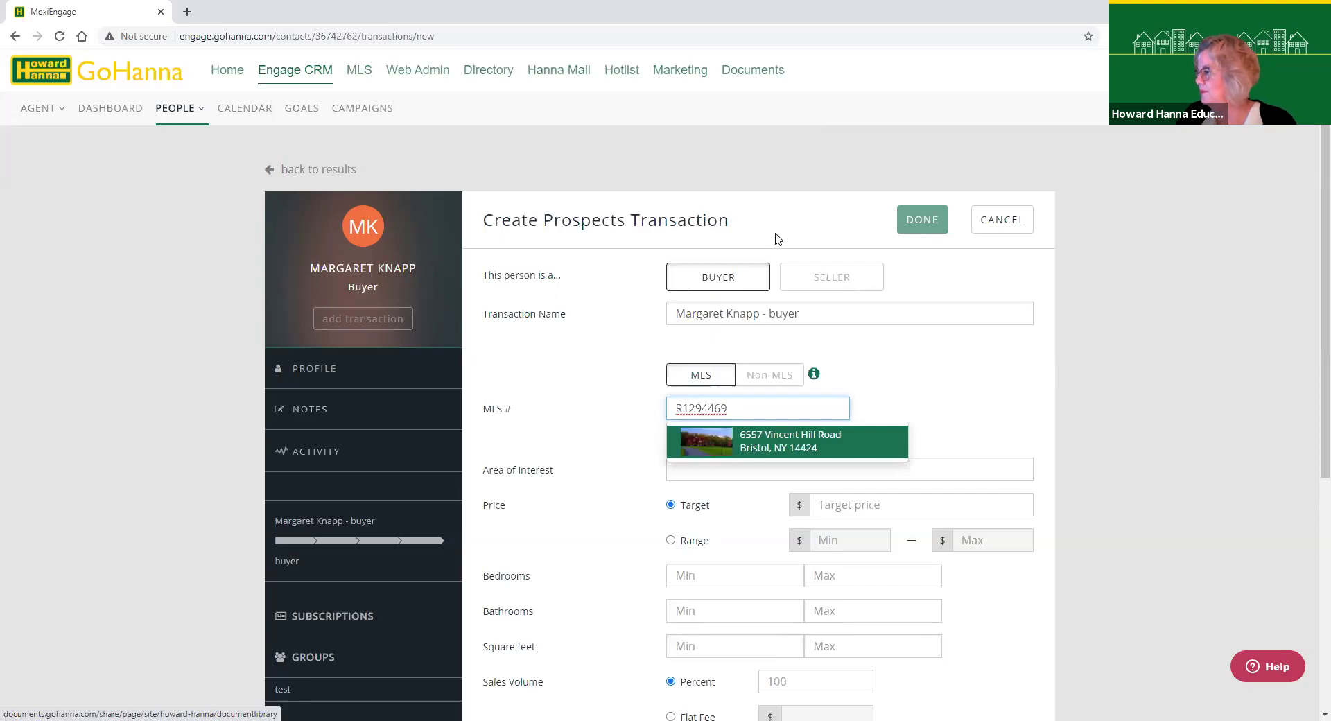
scroll(860, 440, down, 1)
click(861, 440)
text(800000)
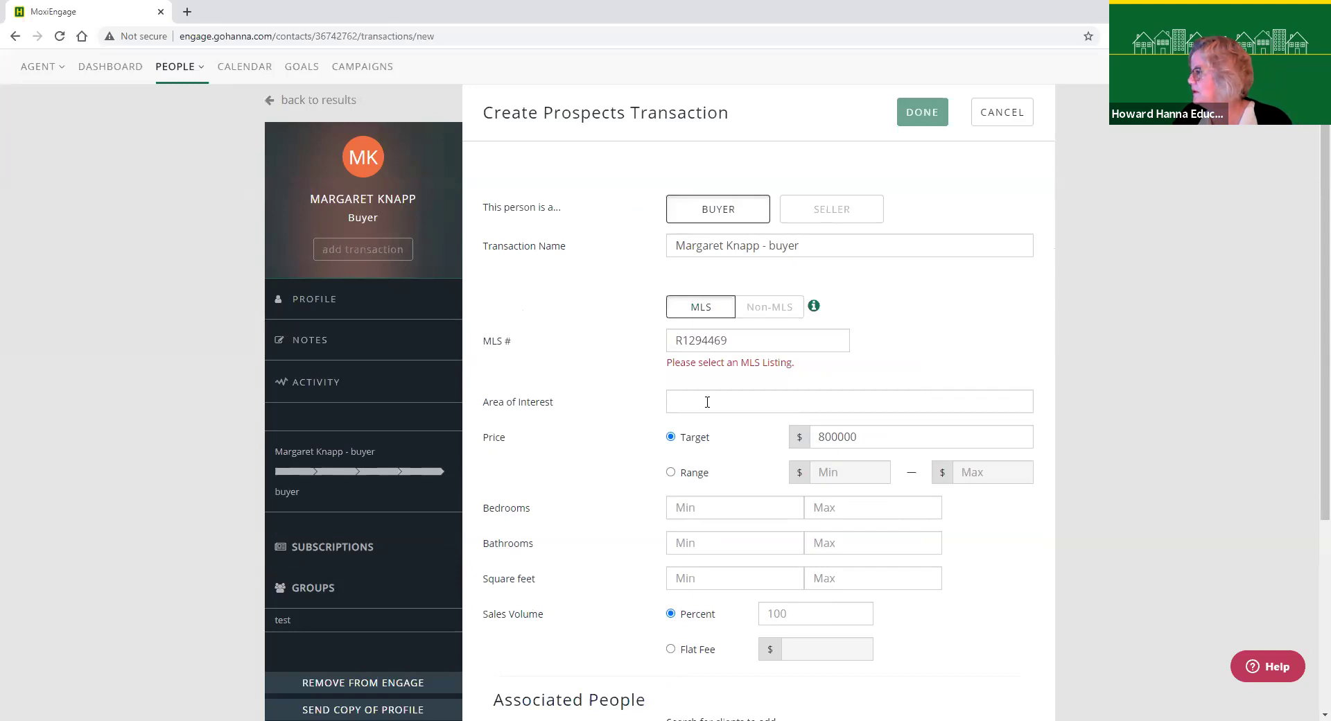
- Link the new buyer transaction to the matching MLS listing R1294469 and save it
click(754, 345)
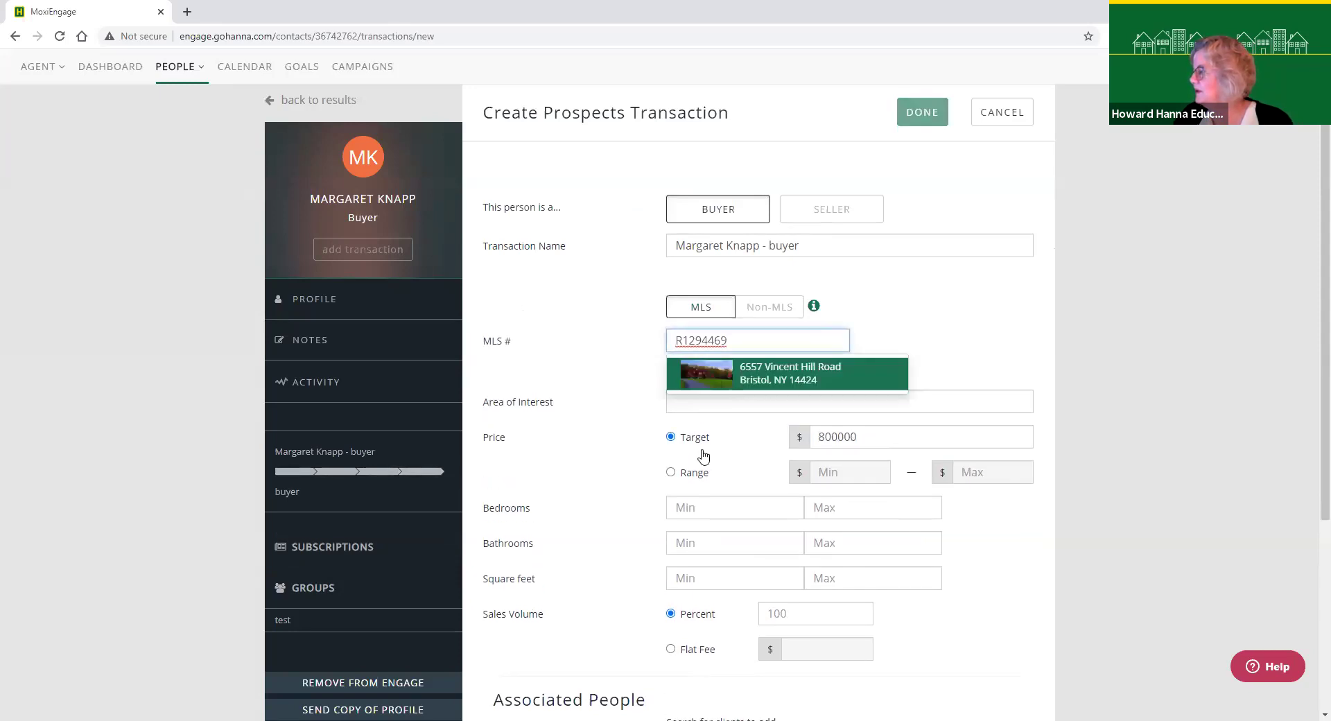
click(797, 378)
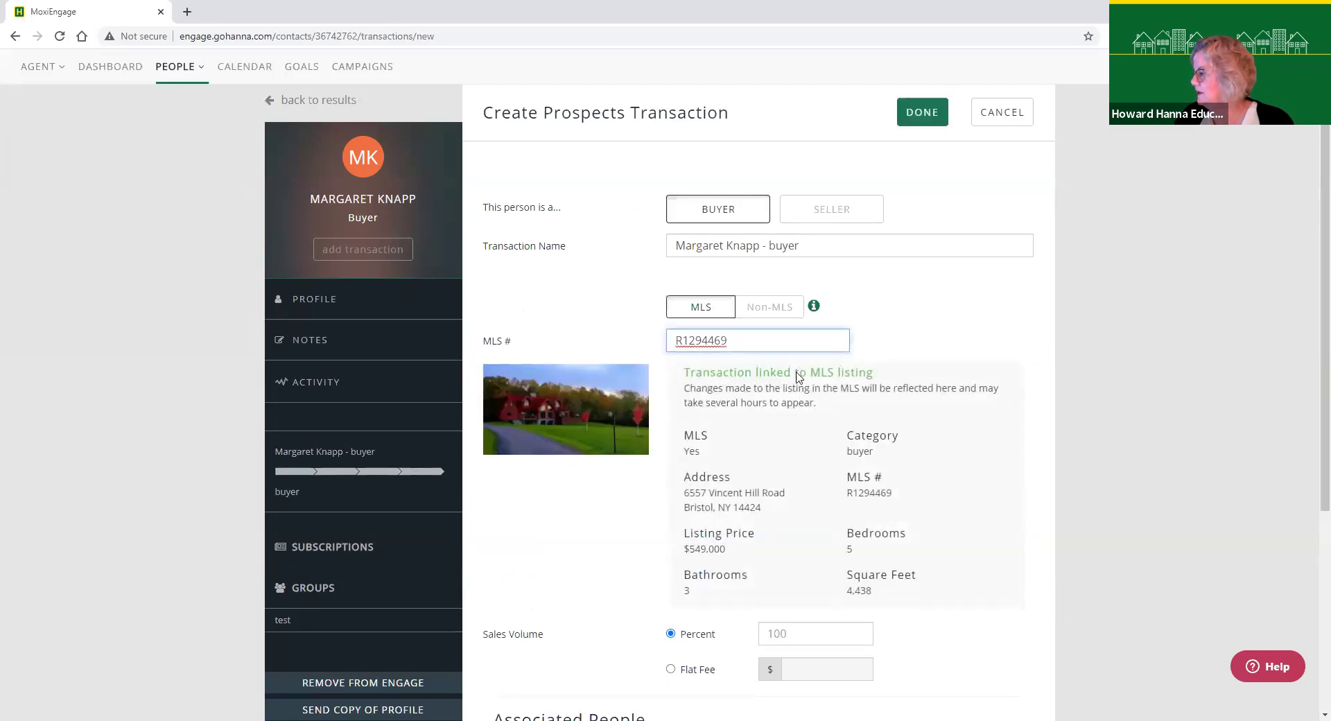
scroll(862, 407, down, 5)
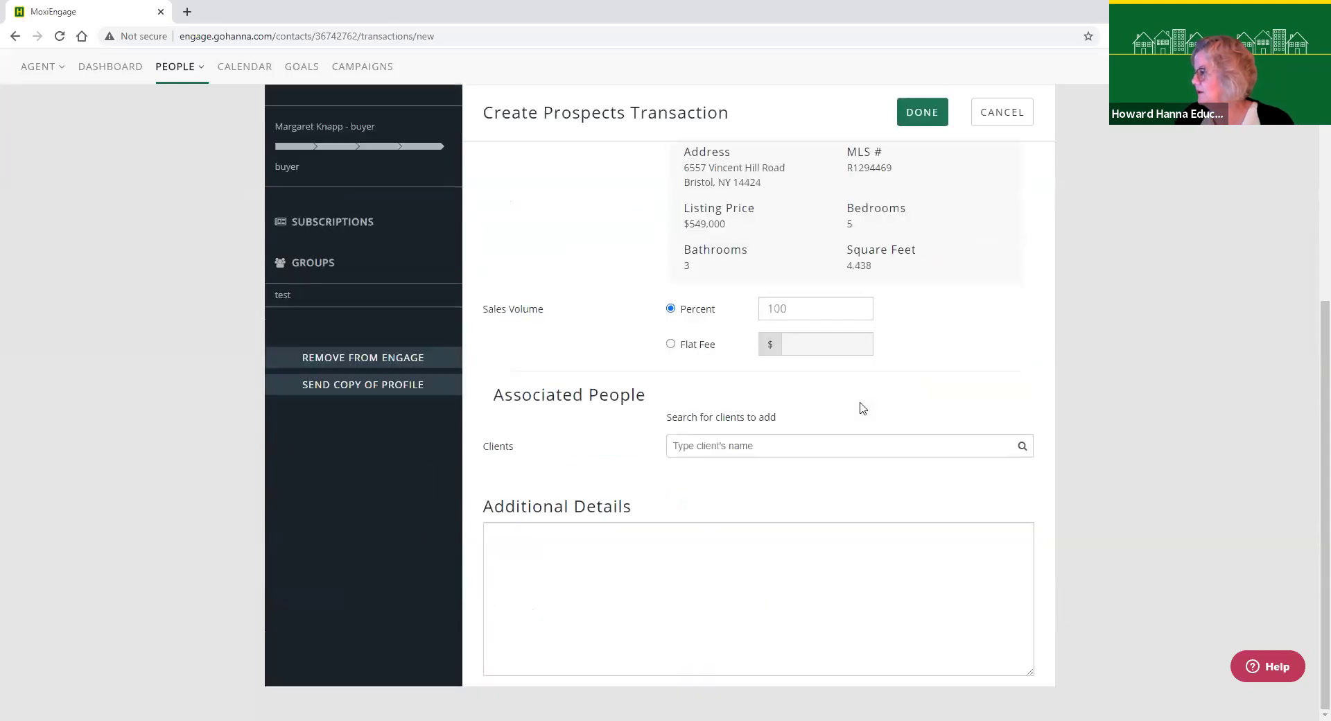
click(918, 113)
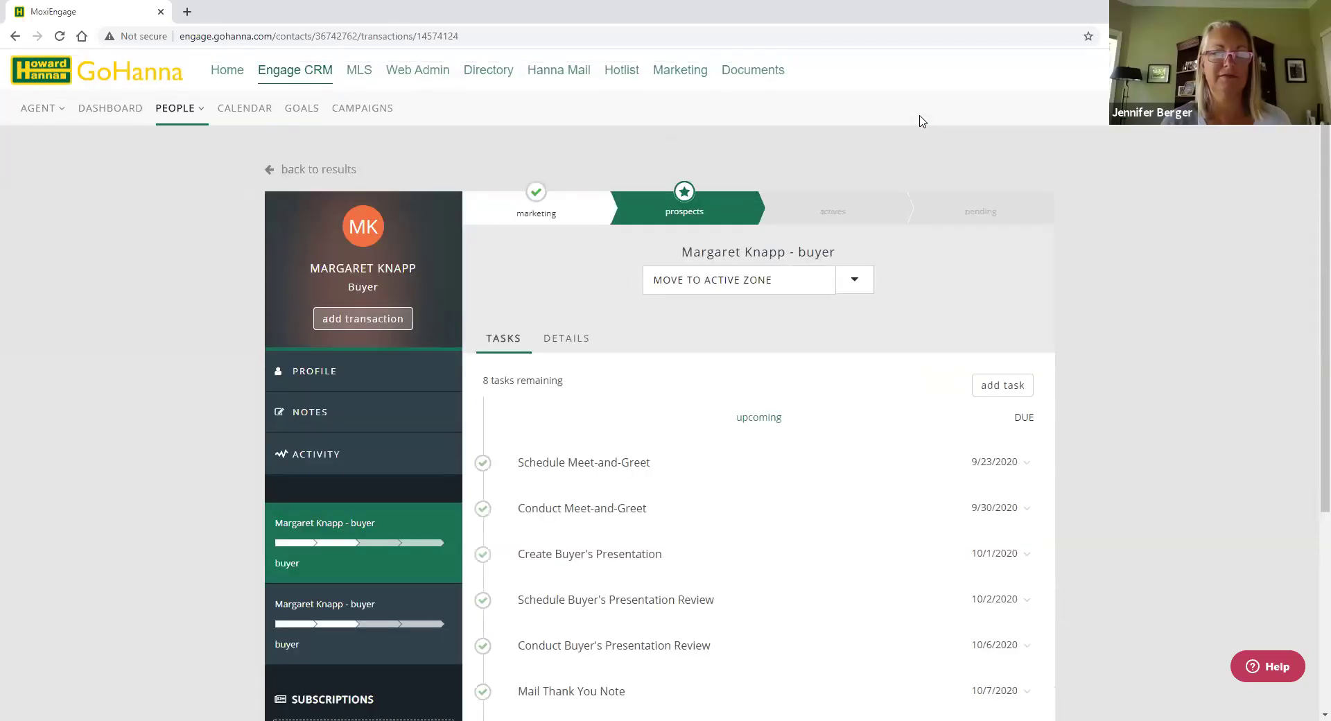
- Open the list of Prospects contacts from the dashboard's Sales Flow
click(196, 111)
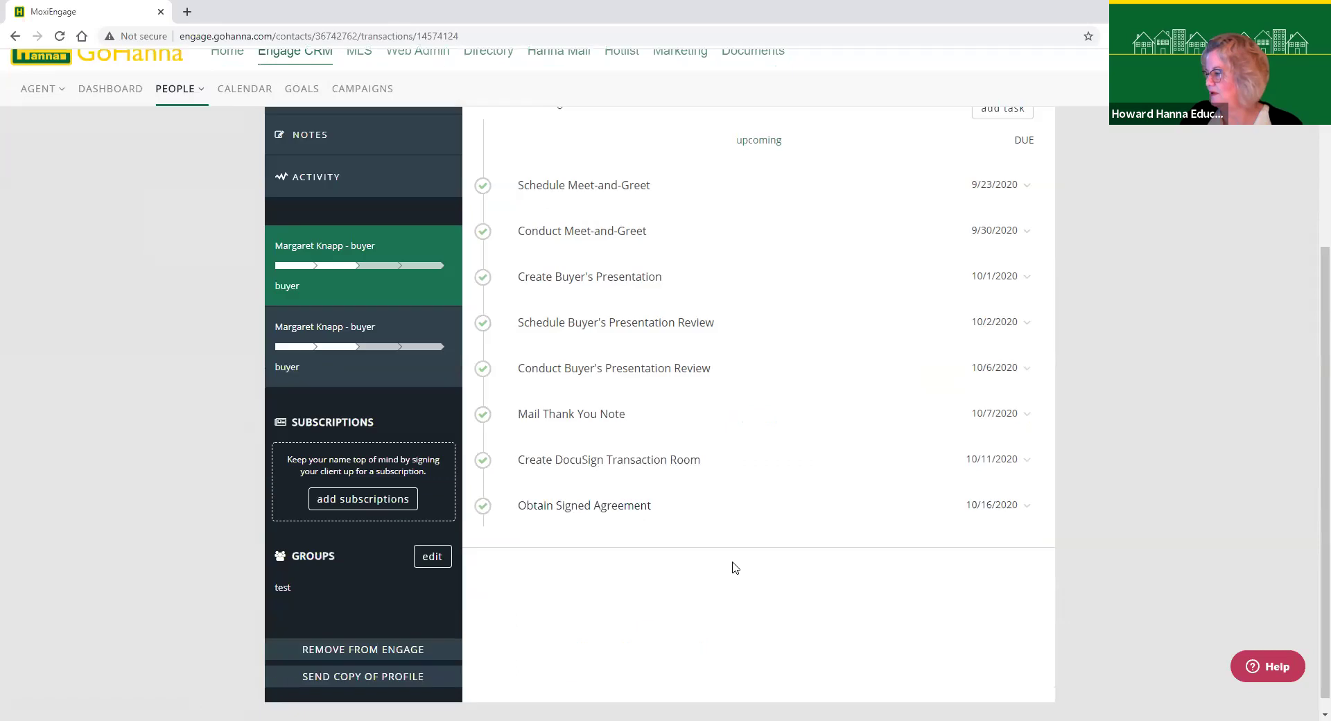
scroll(731, 564, down, 4)
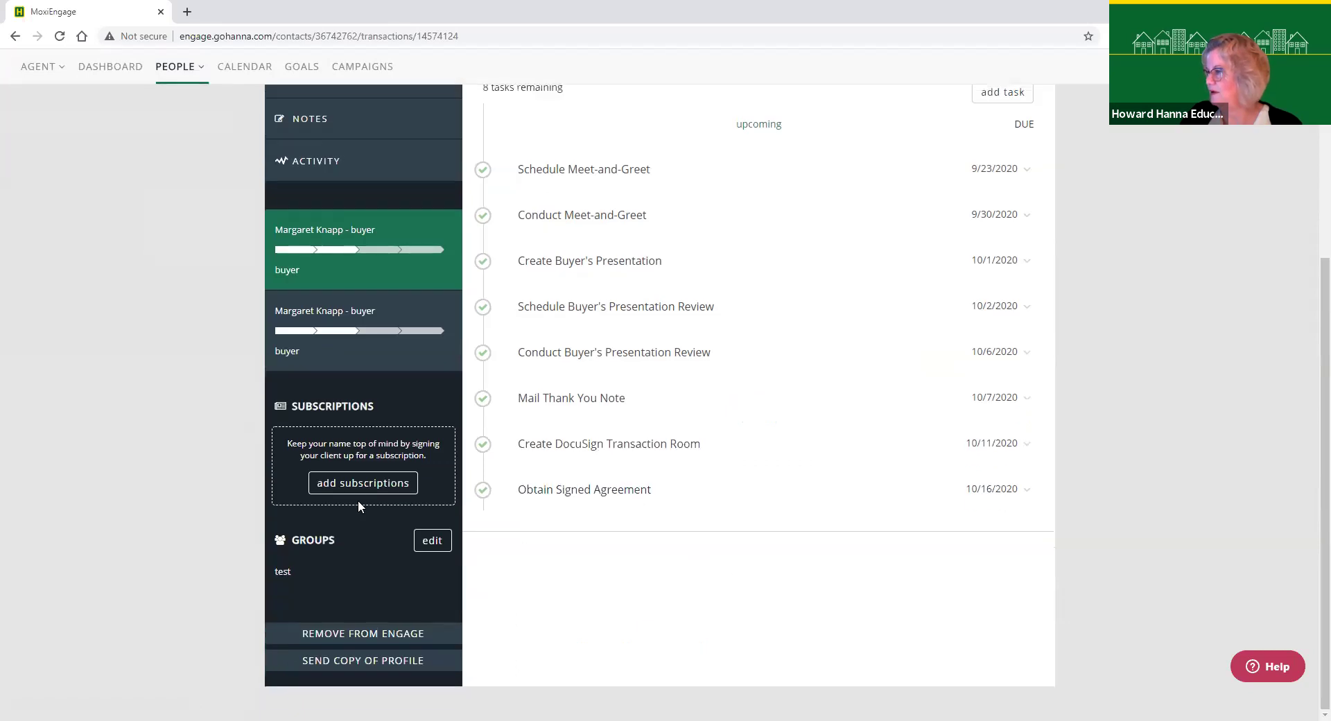
scroll(358, 500, up, 5)
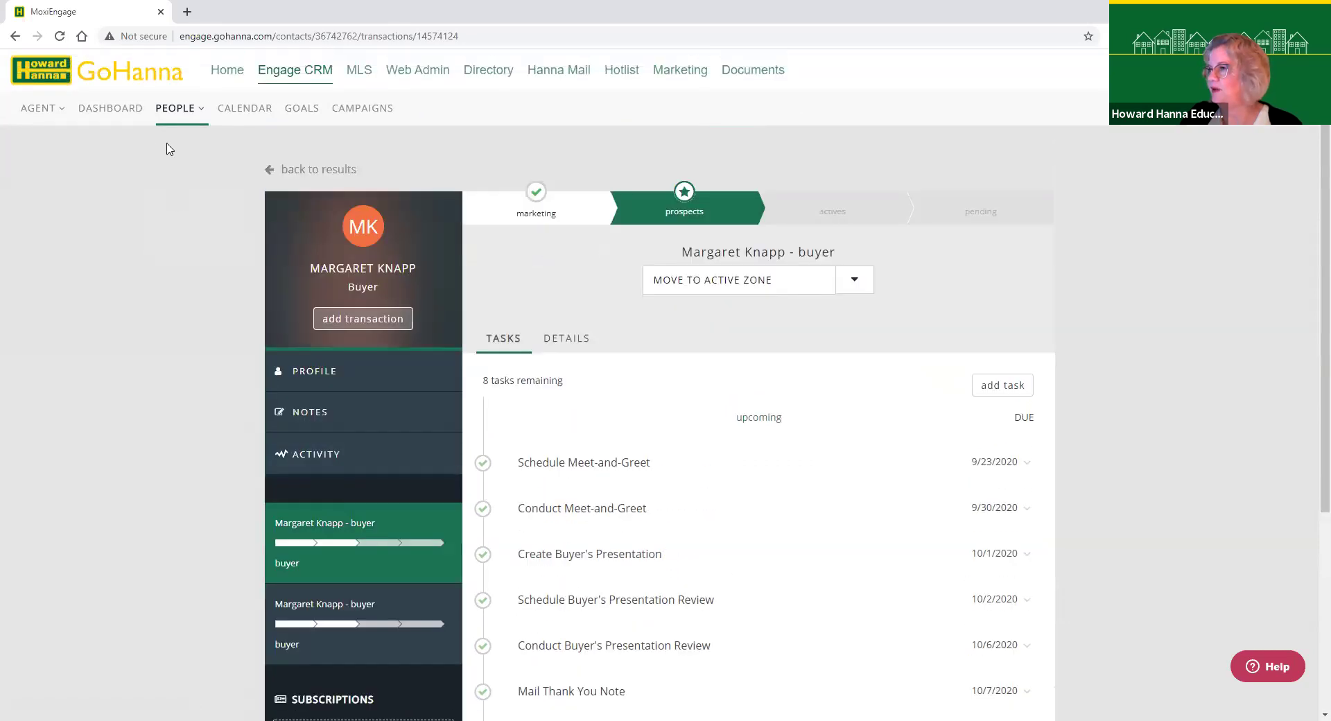
click(108, 114)
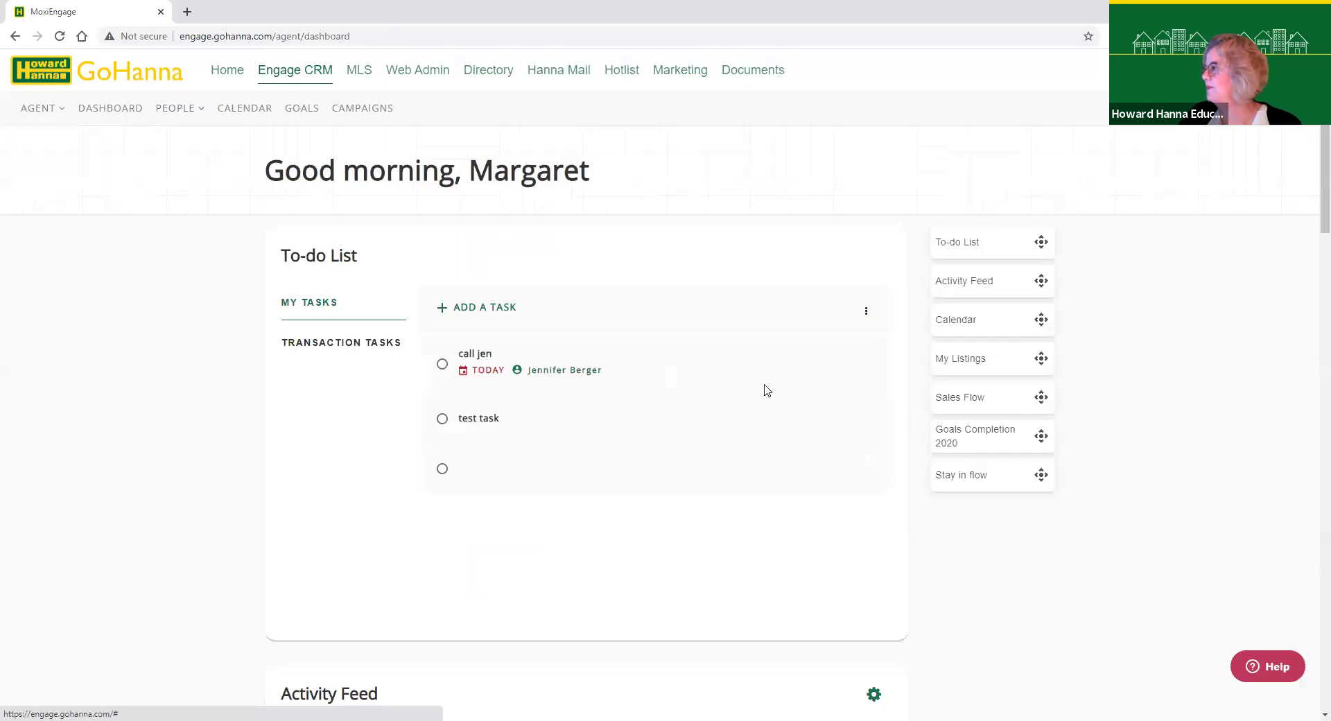
click(978, 406)
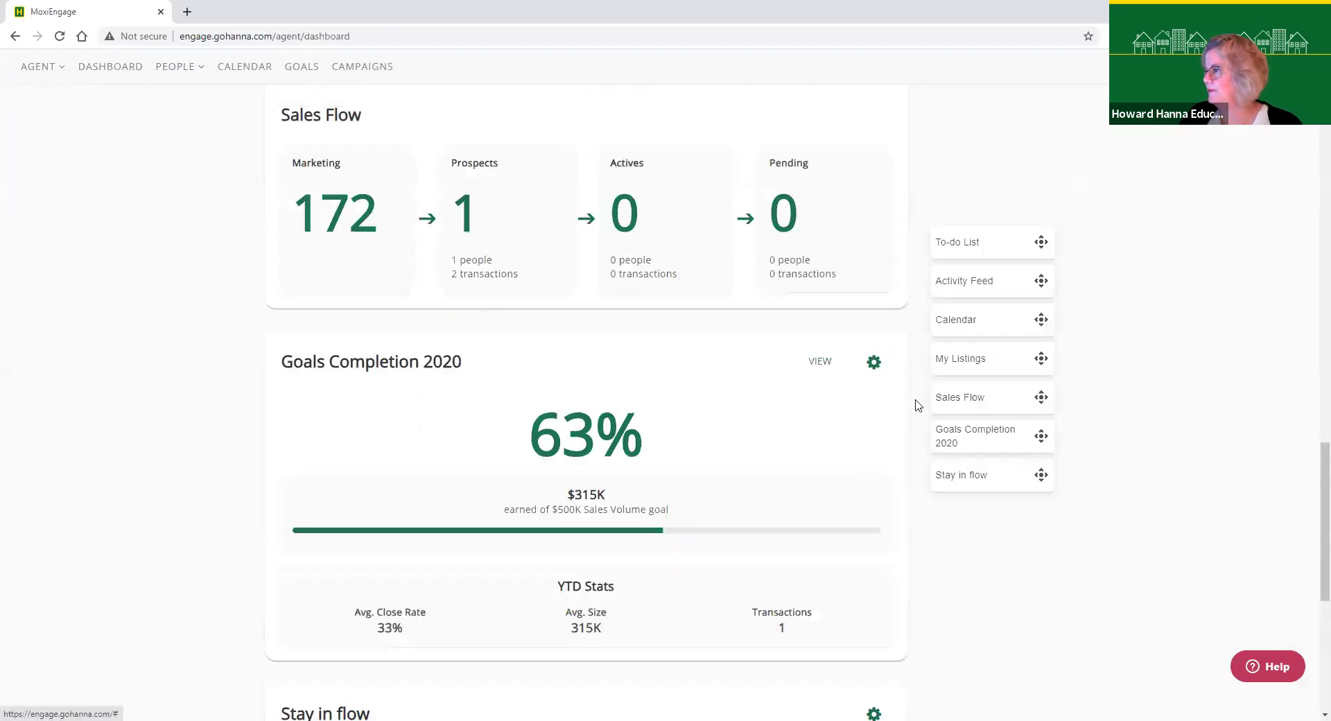
scroll(388, 356, up, 3)
scroll(388, 356, up, 5)
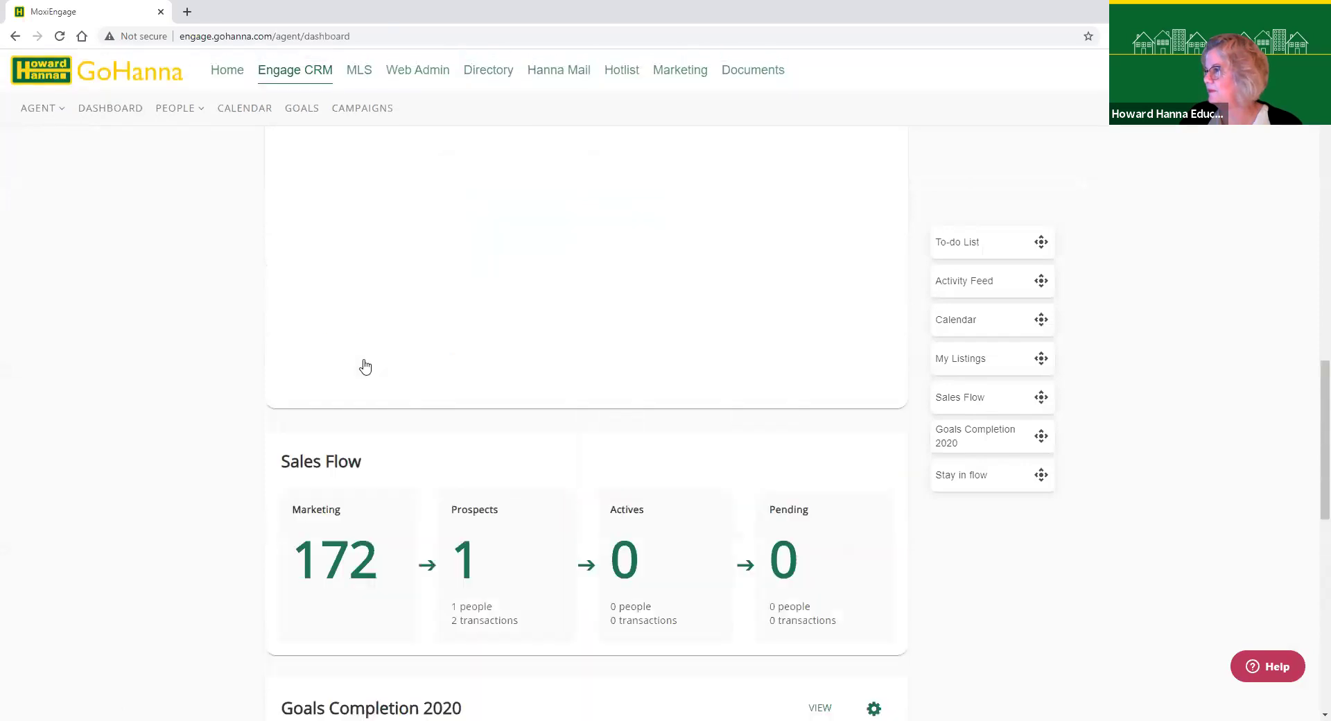
scroll(364, 359, up, 9)
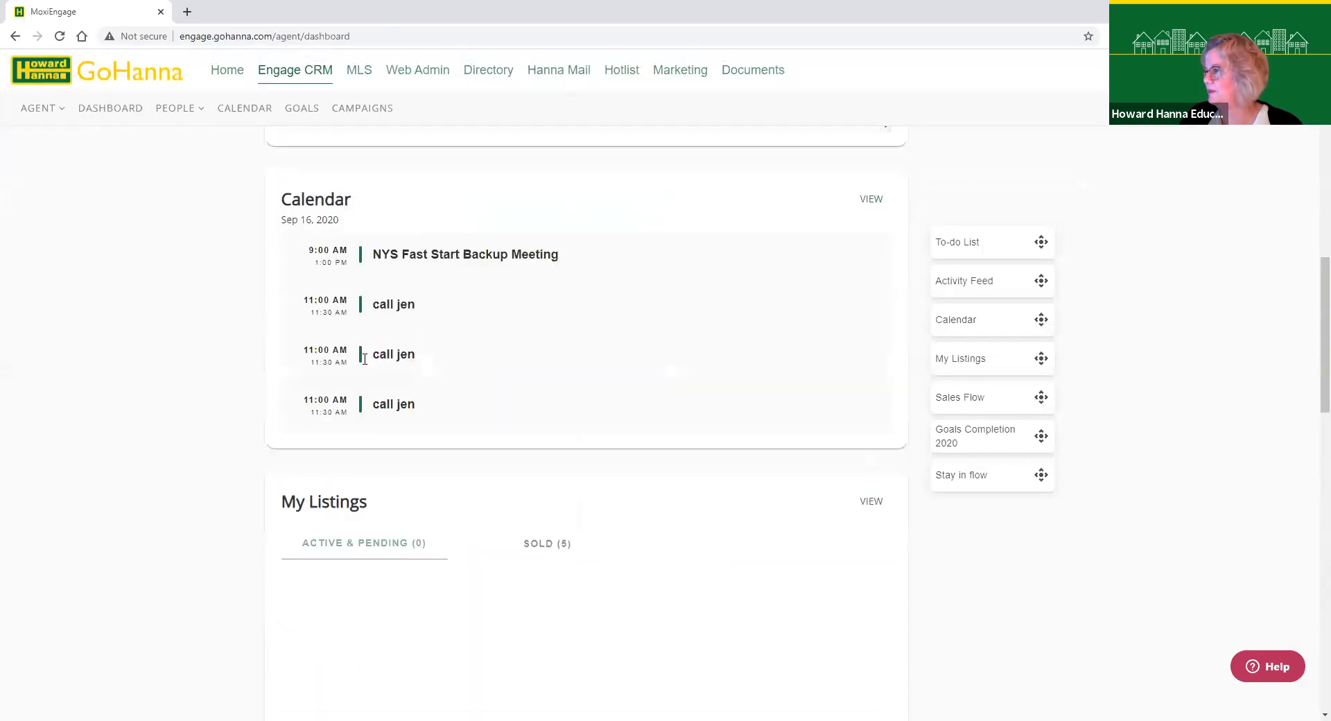
scroll(624, 367, down, 2)
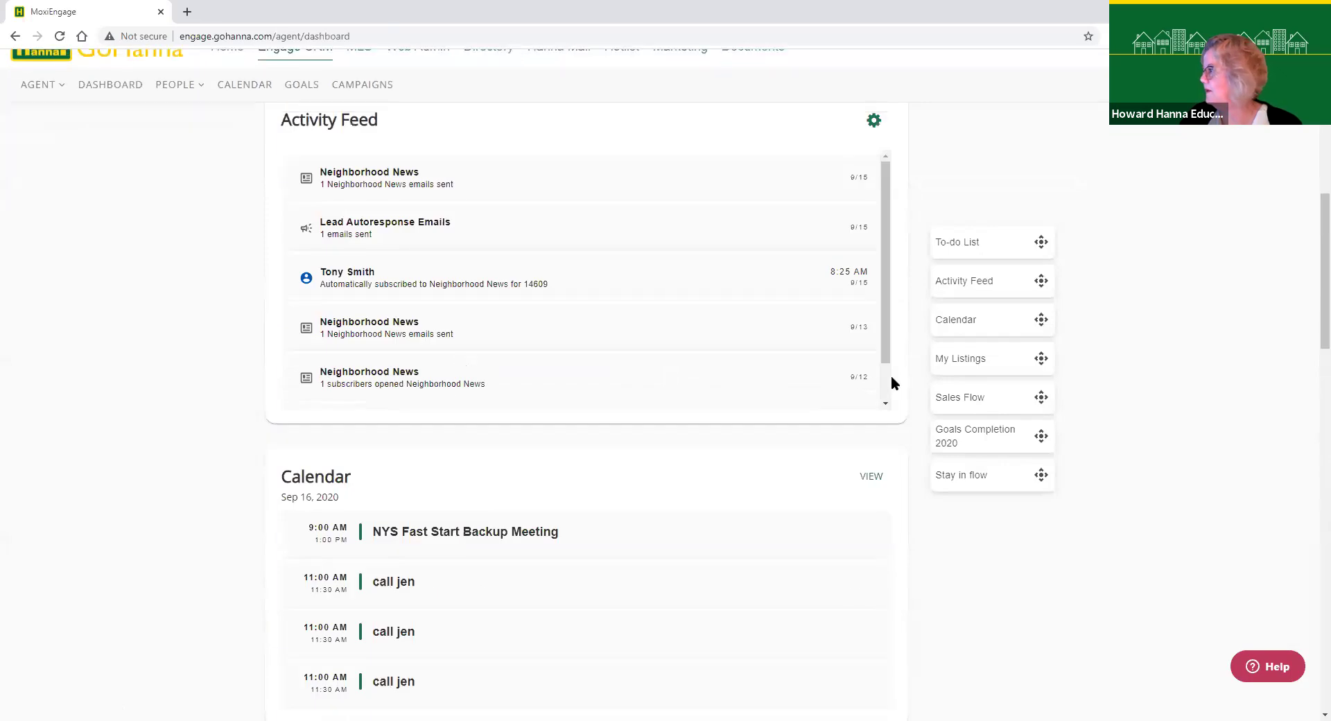
click(973, 408)
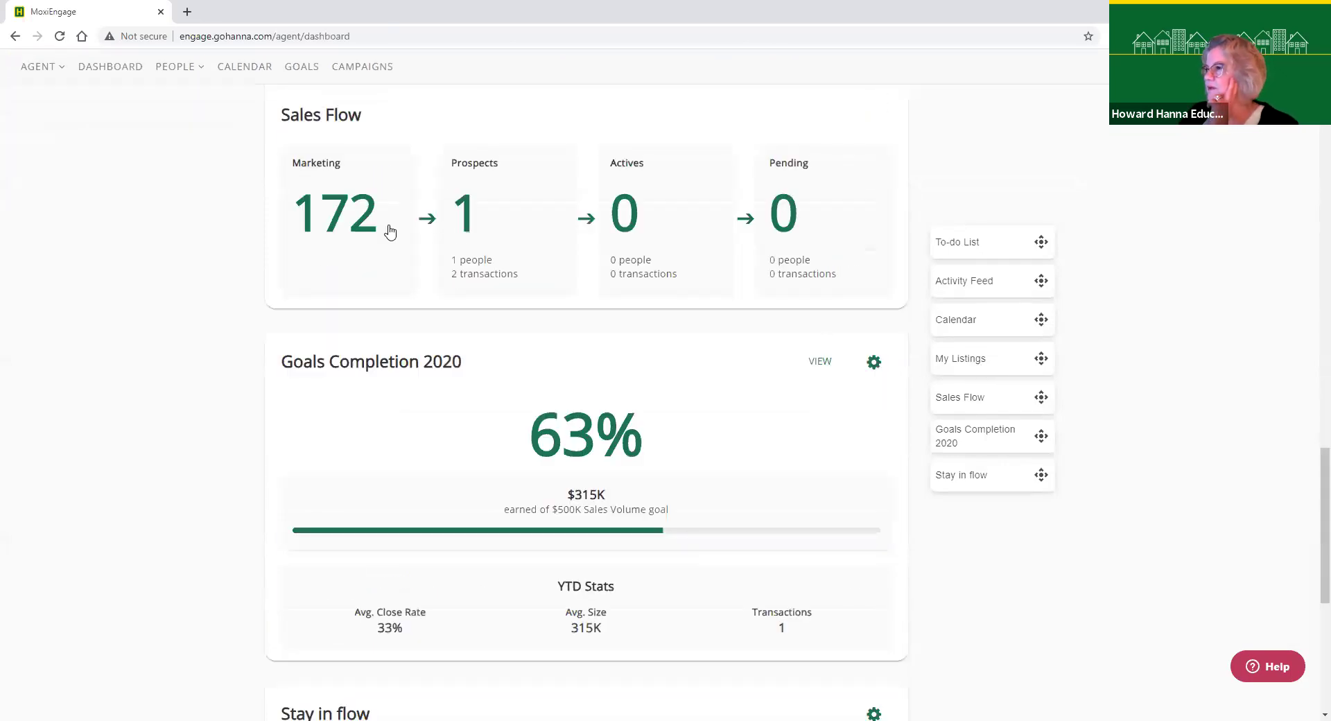
click(489, 224)
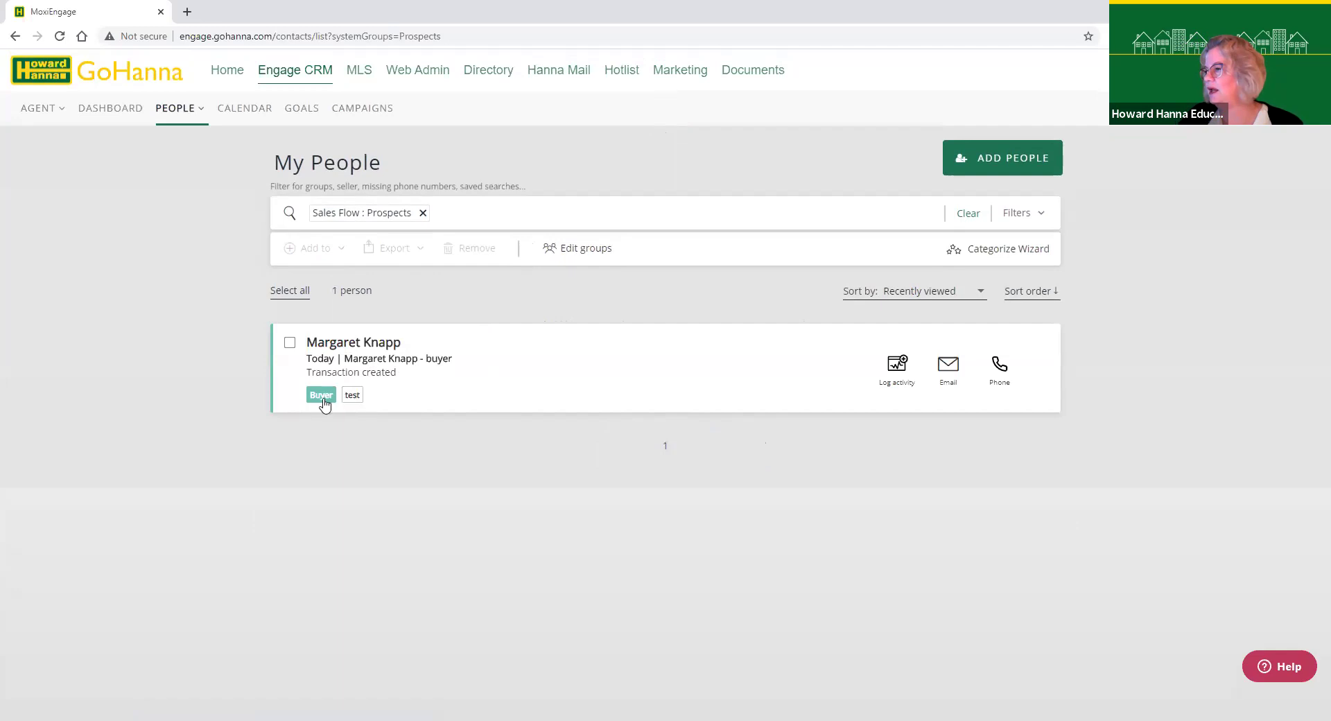
- Select the buyer contact in the Prospects list and look over its activity logging form, email and phone options
click(289, 343)
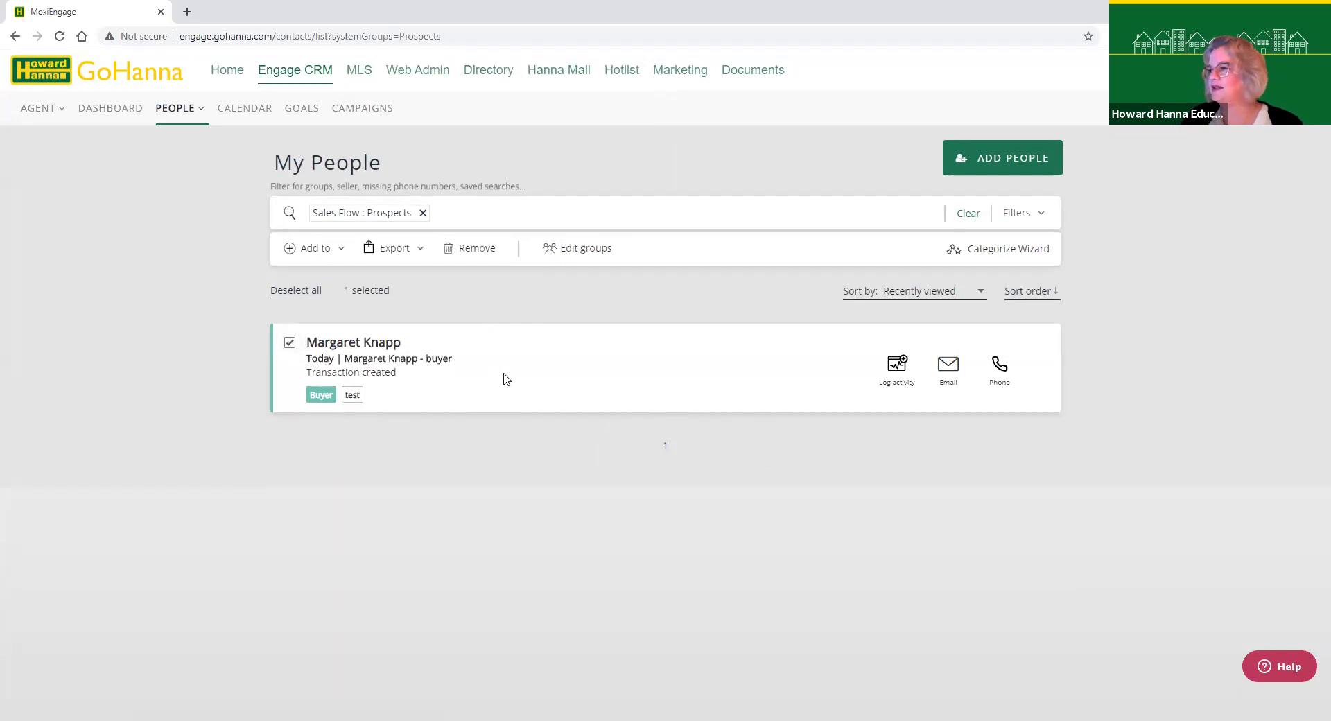
click(901, 364)
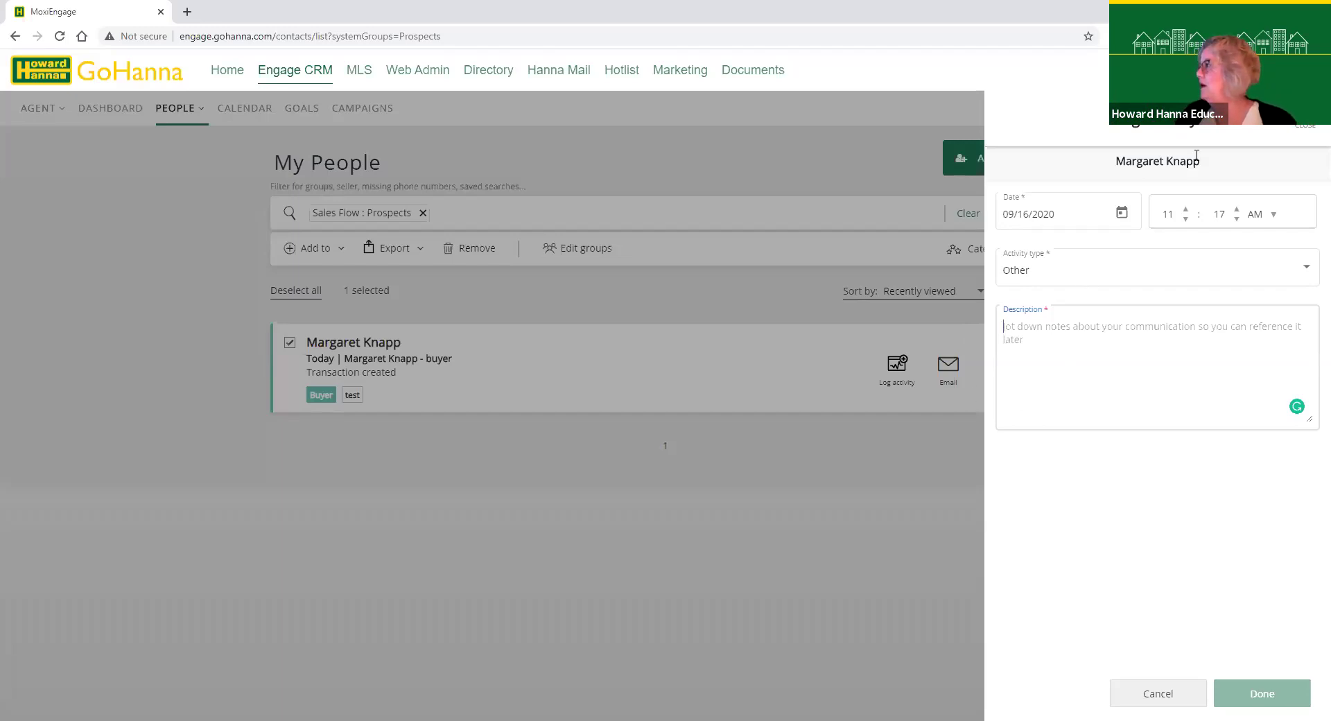
click(1306, 125)
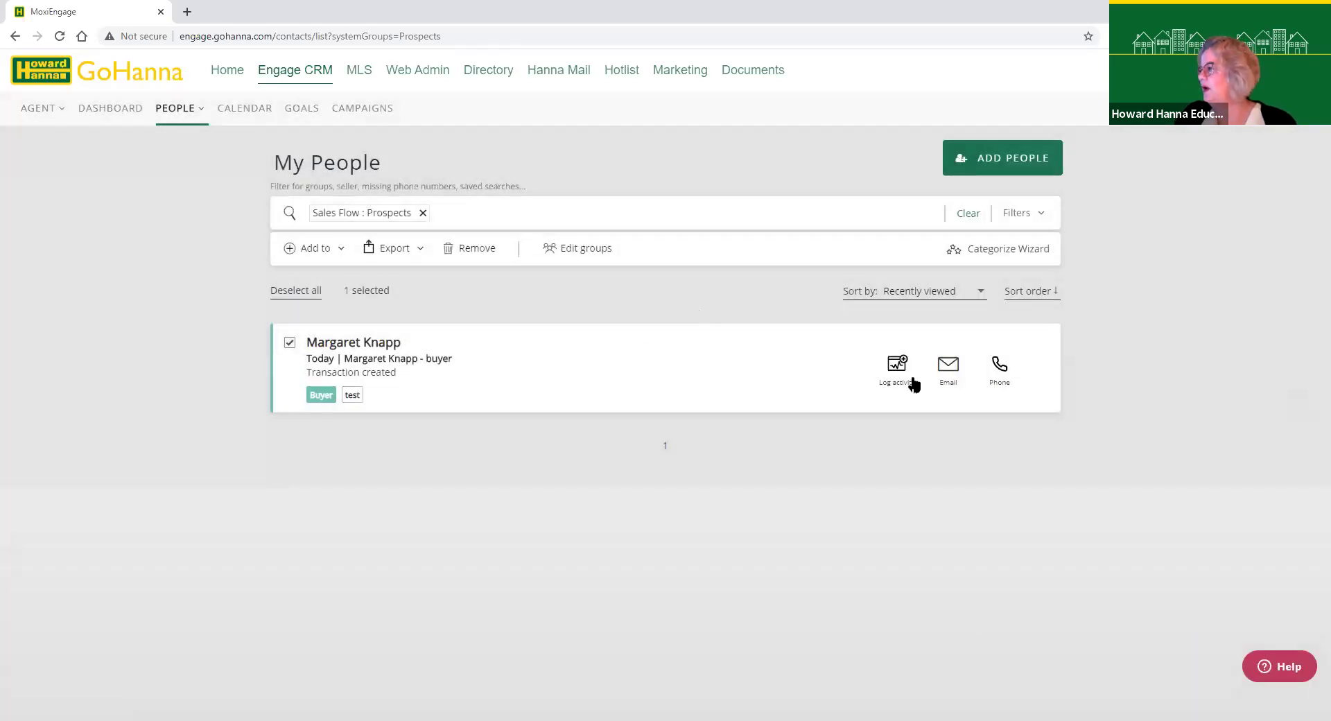
click(955, 374)
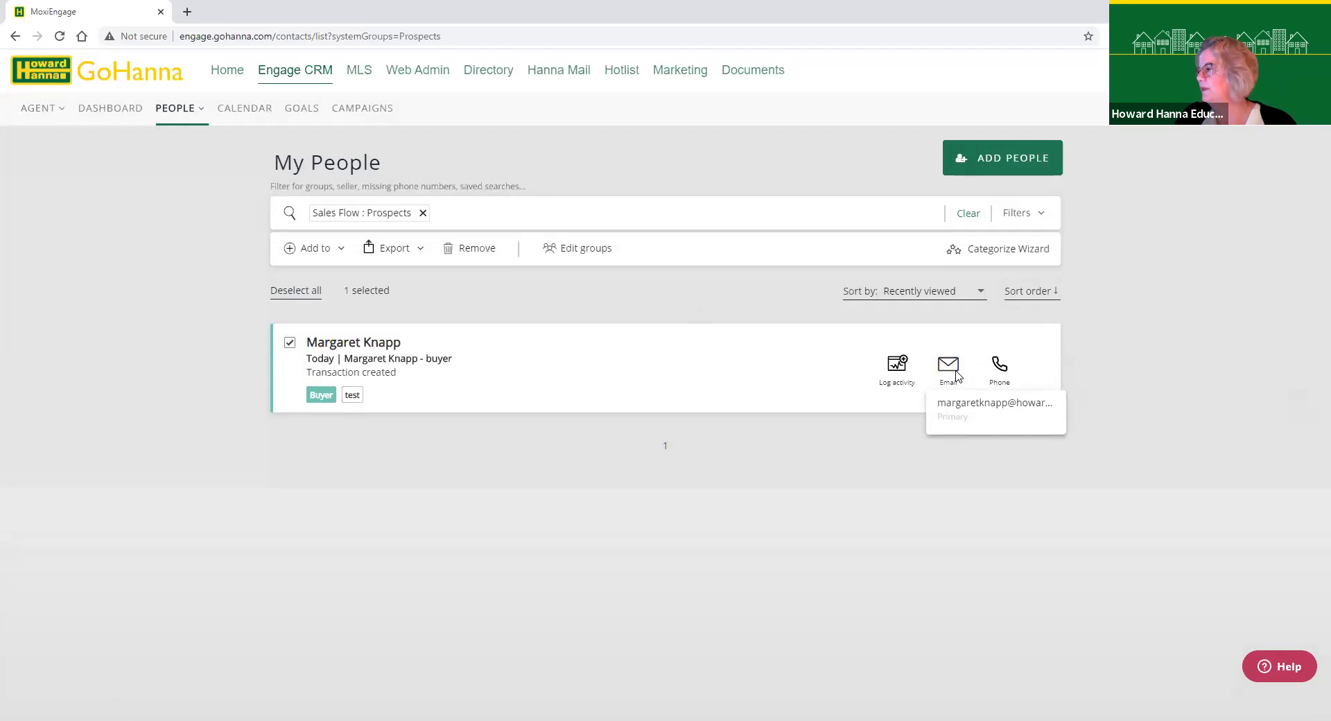
click(999, 375)
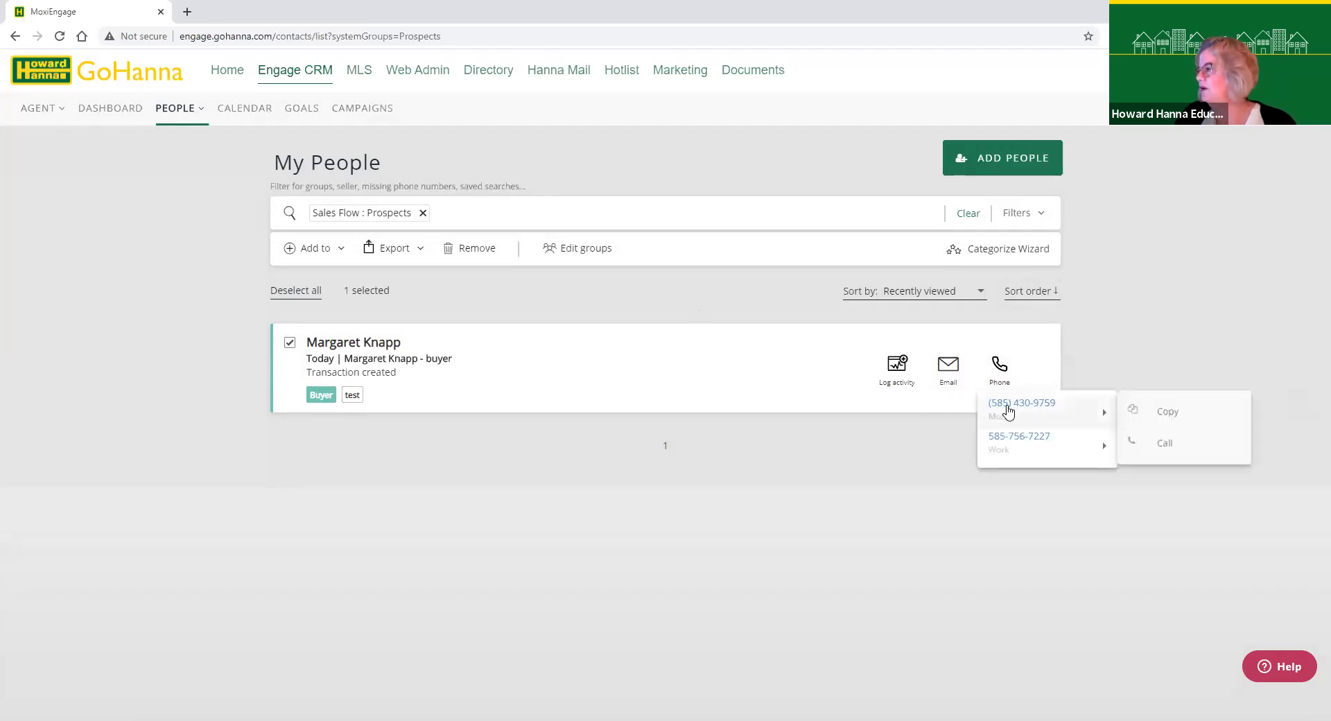
click(955, 372)
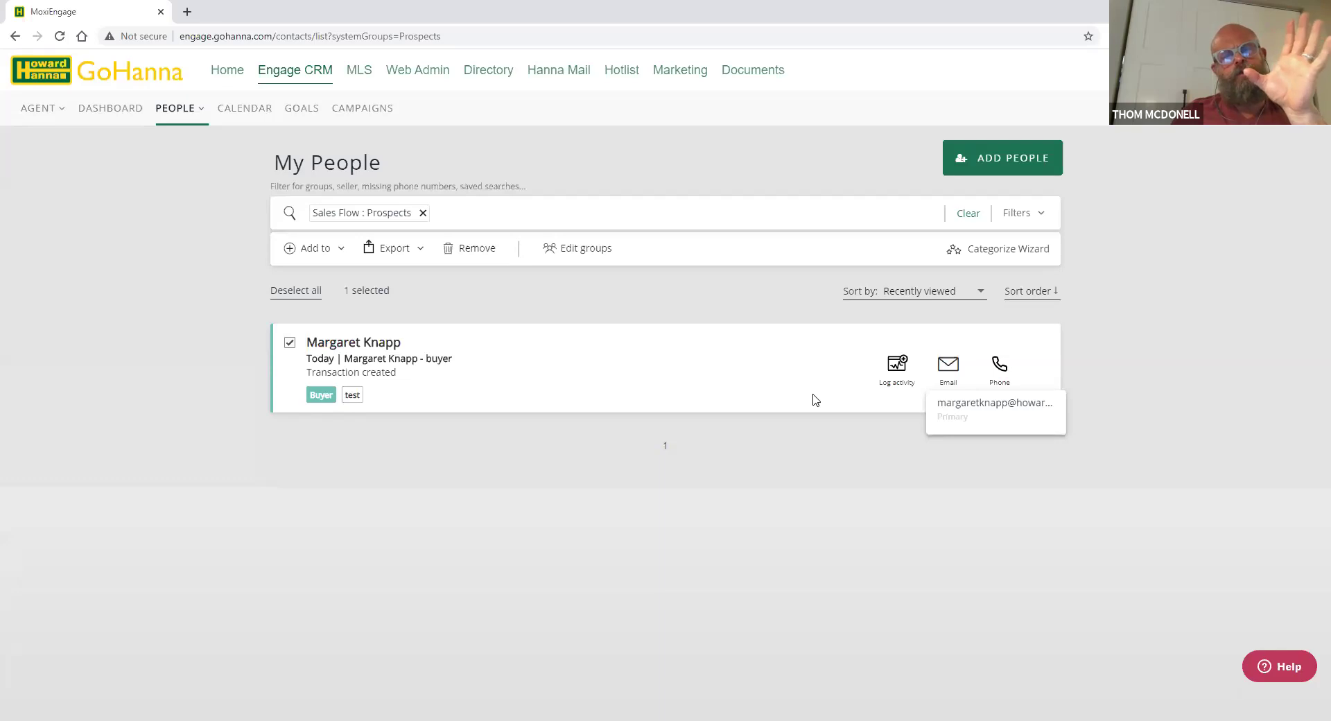
click(901, 367)
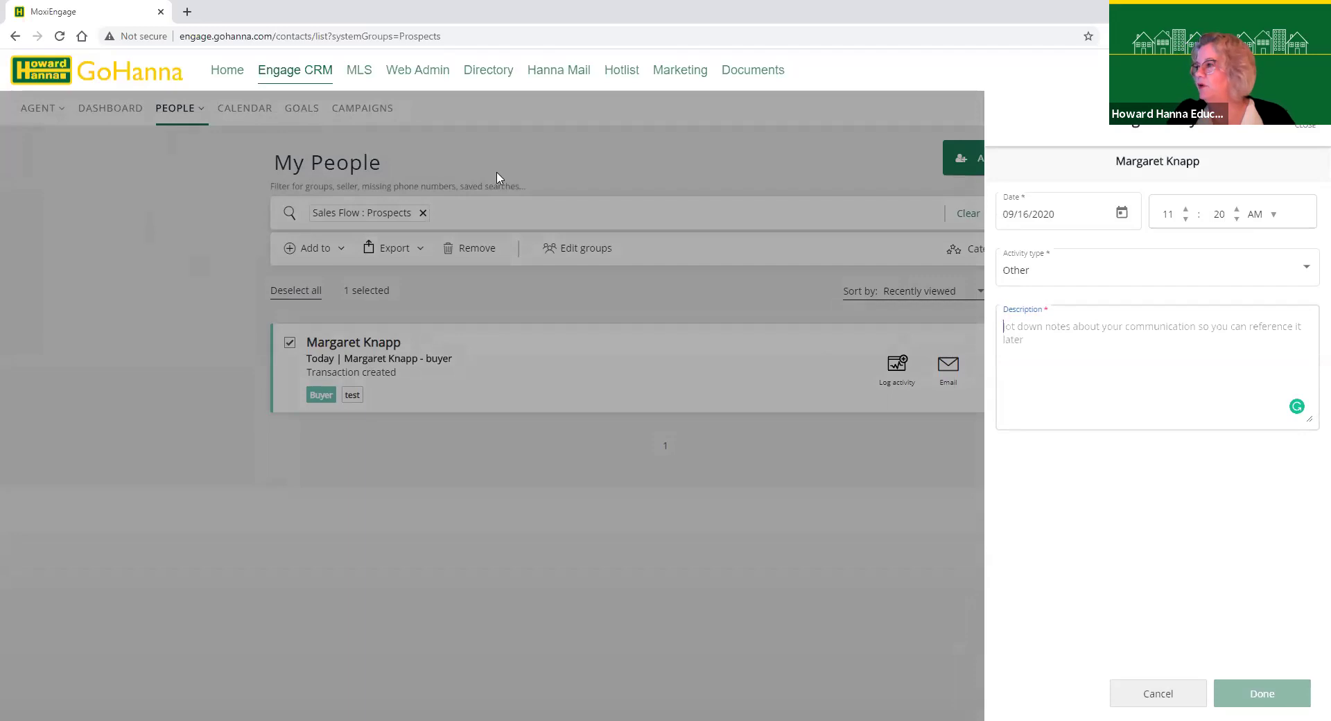
click(1306, 125)
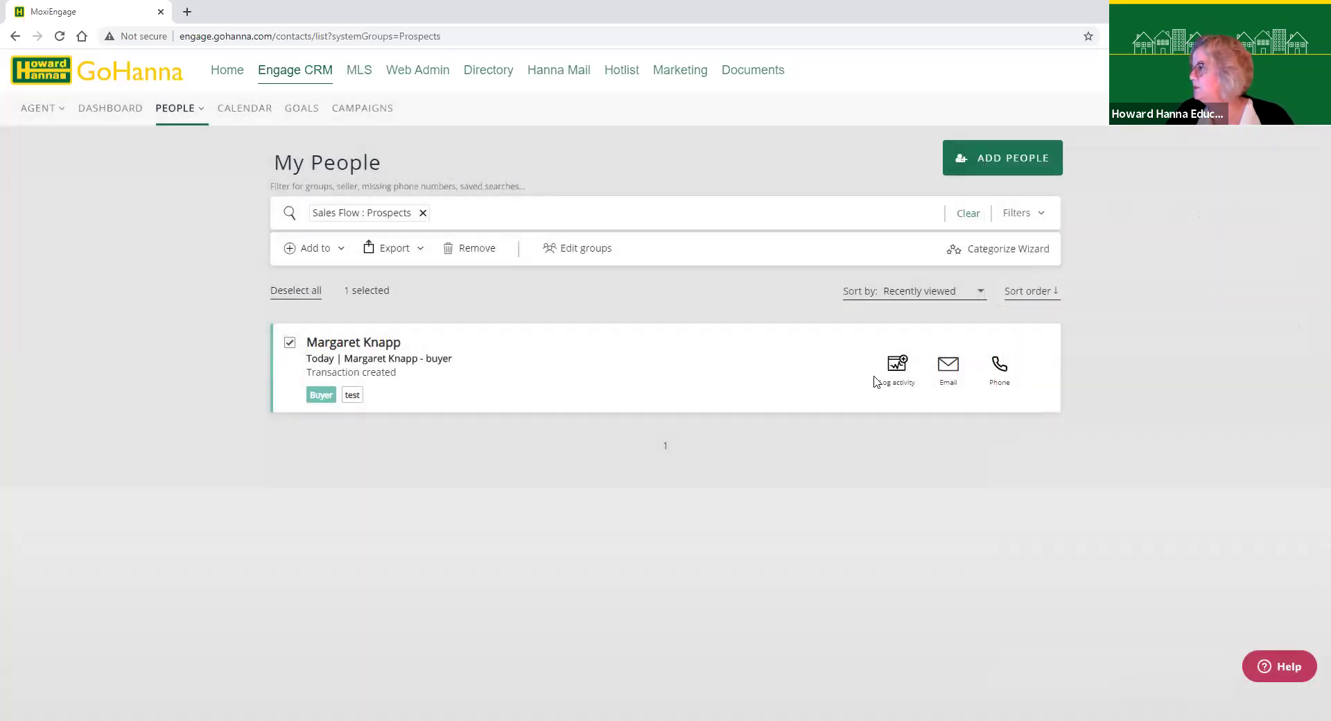
- Log an activity of type Other for the buyer contact, describing a call on 9/16 that let her know everything is on track
click(897, 366)
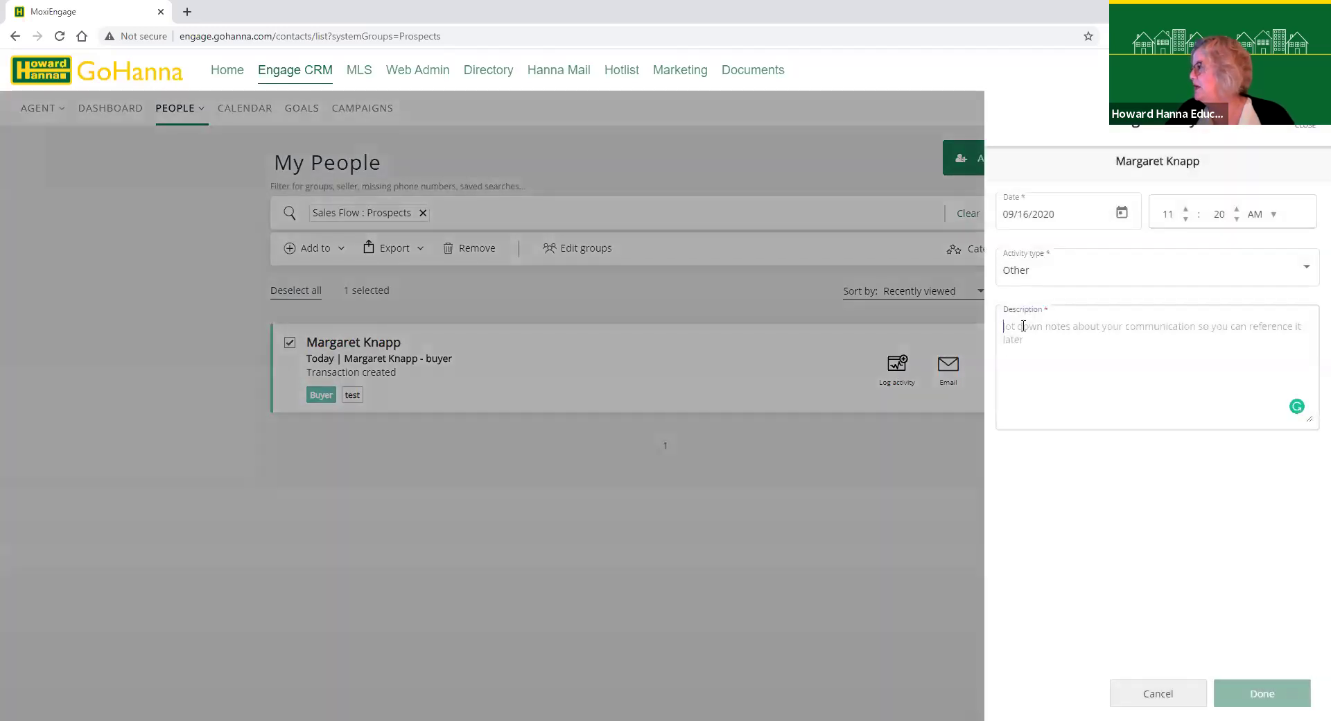
text(call)
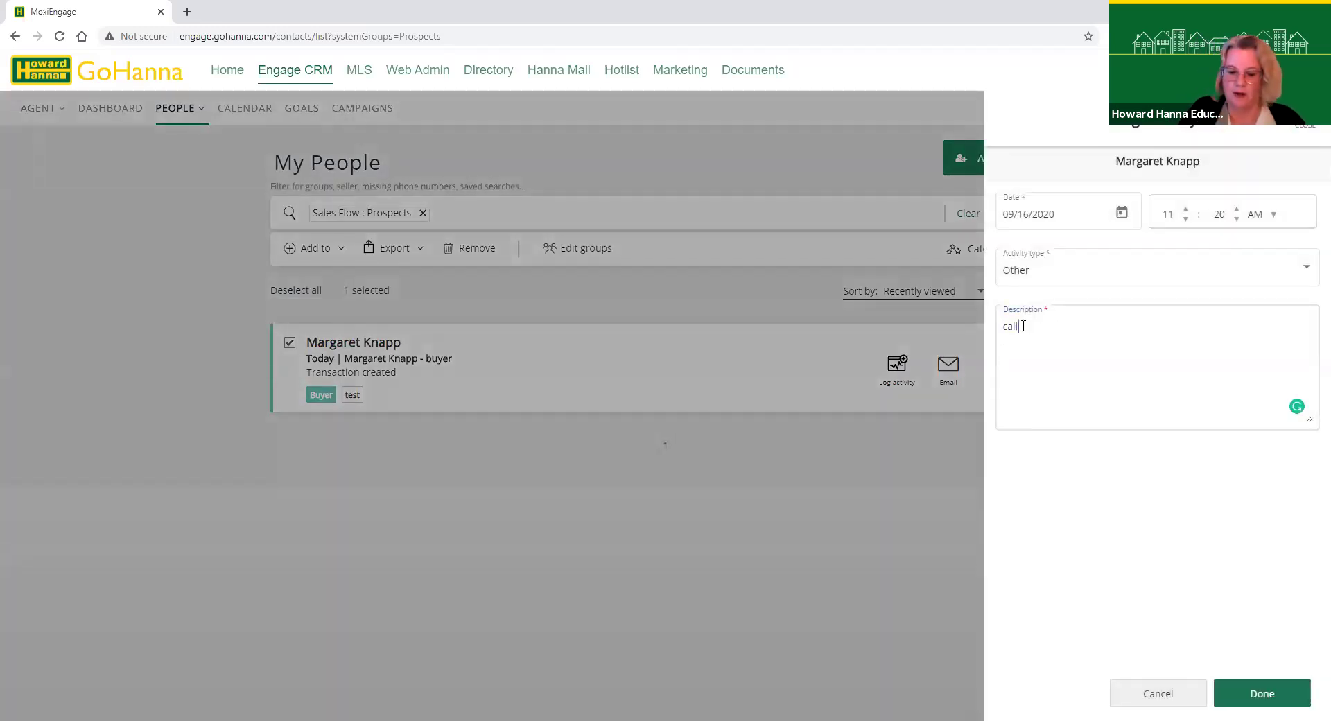
text(ed Maggie)
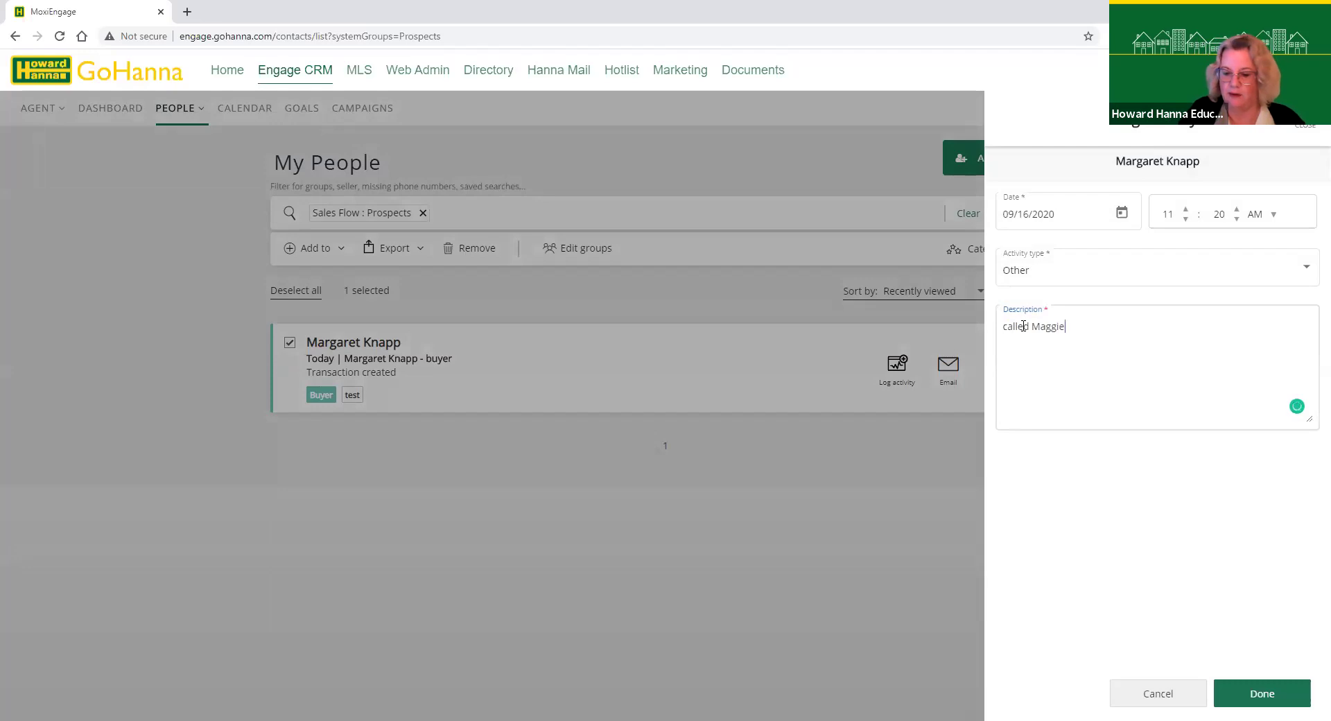
text( 9/16)
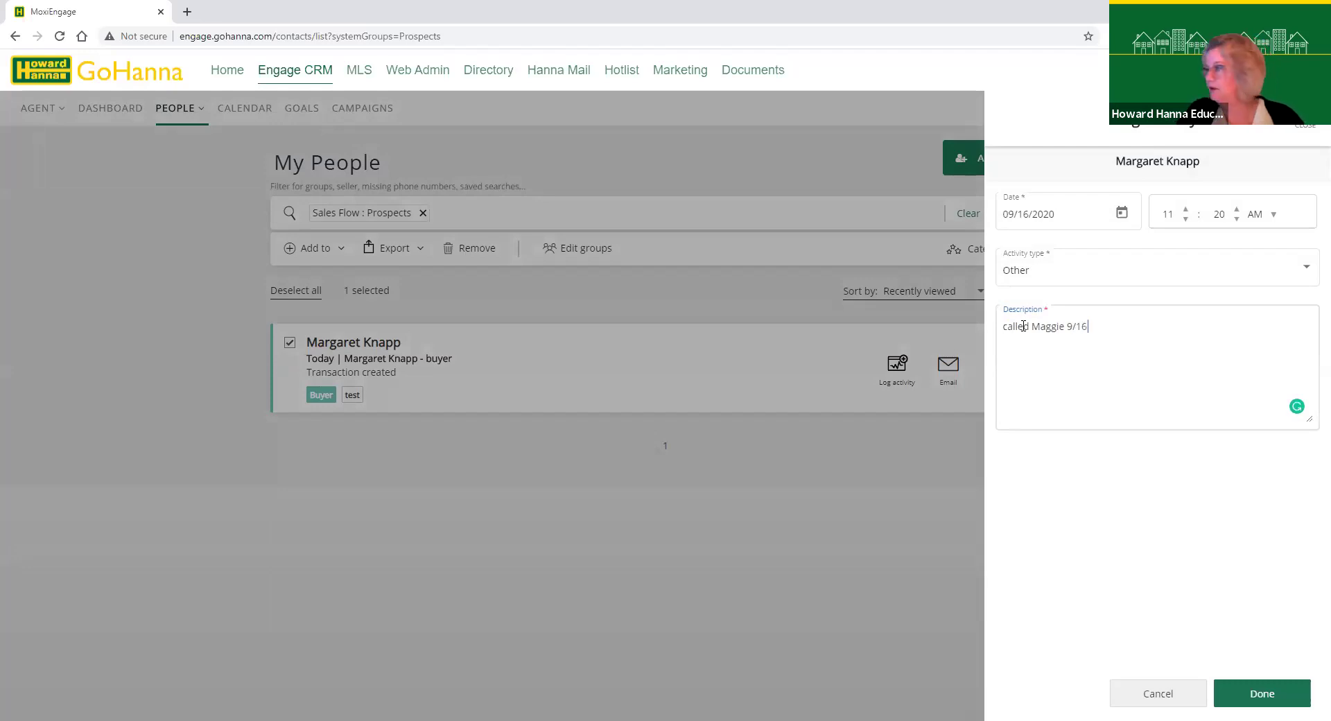
text( let )
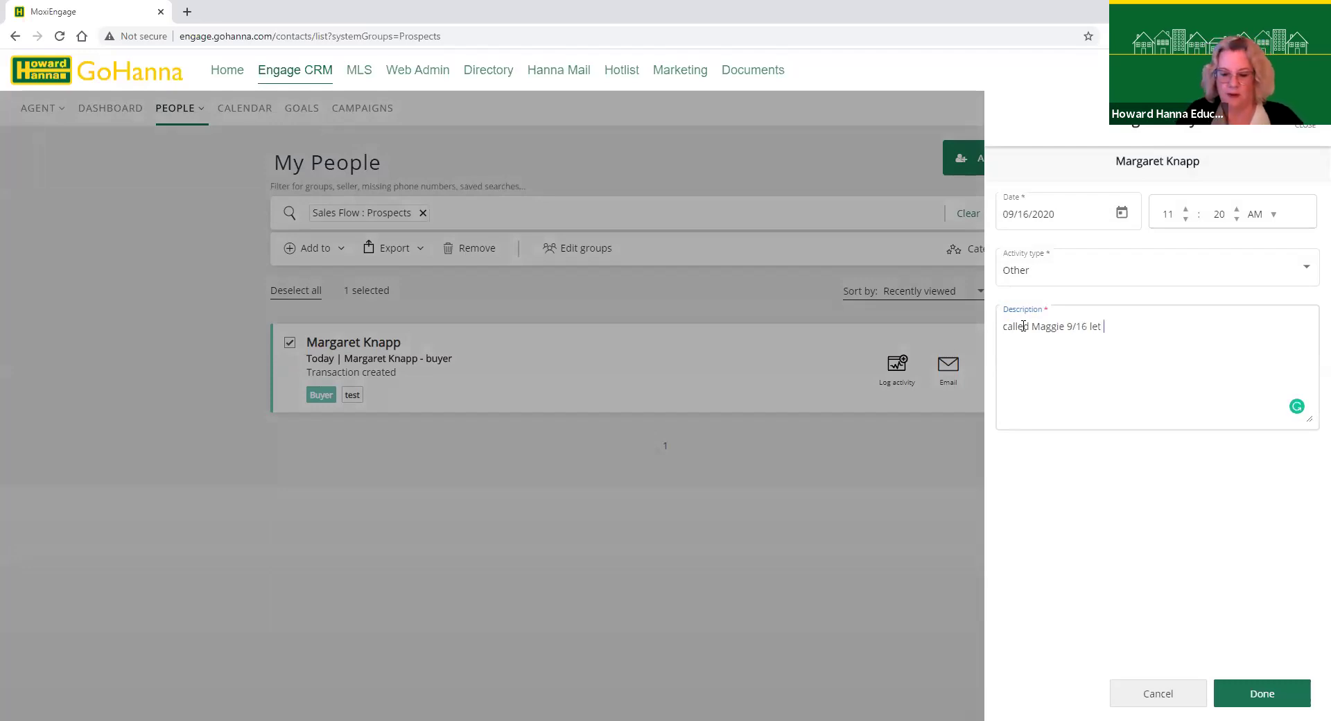
text(her know)
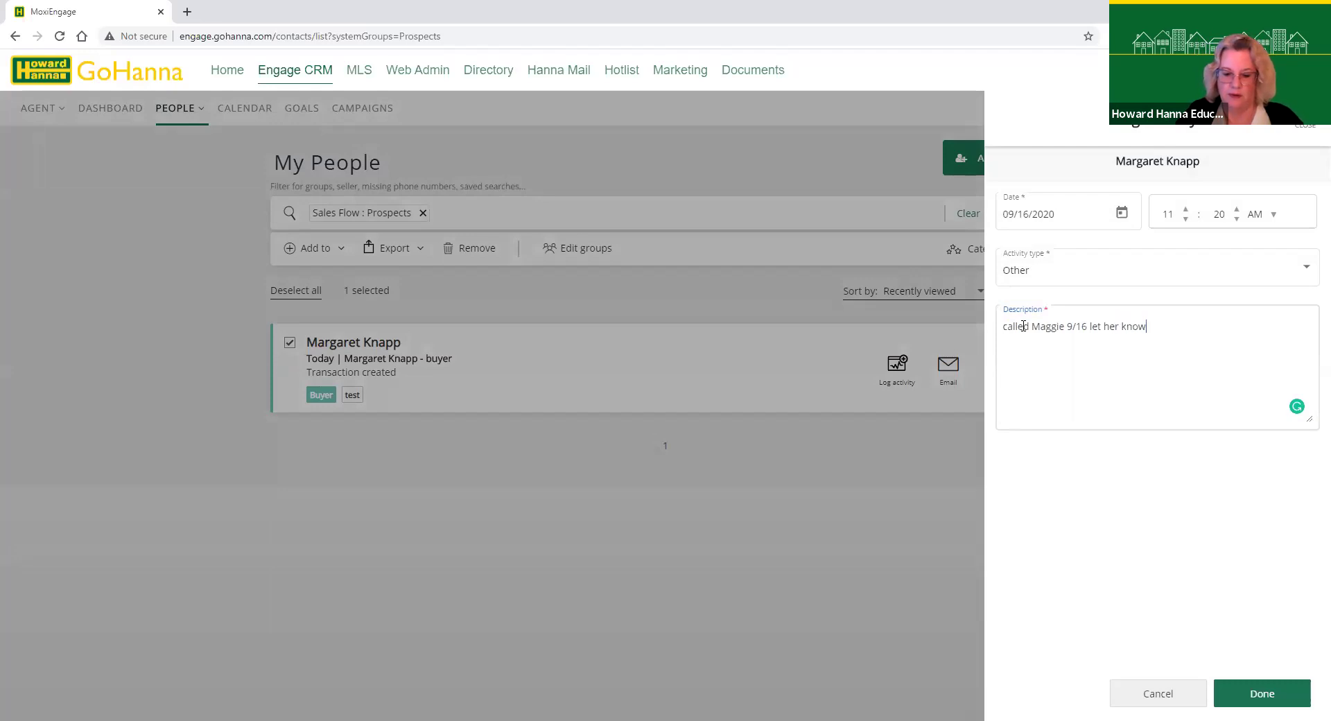
text( everythi)
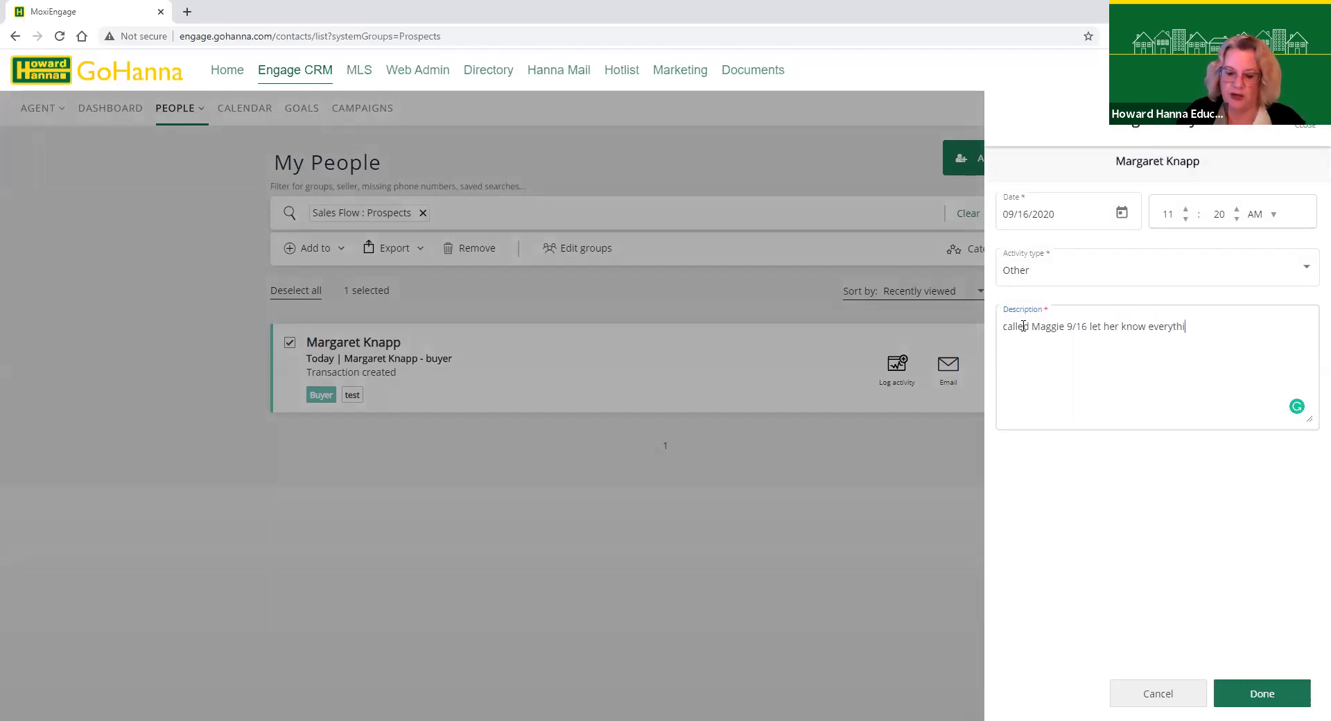
text(ng is on track)
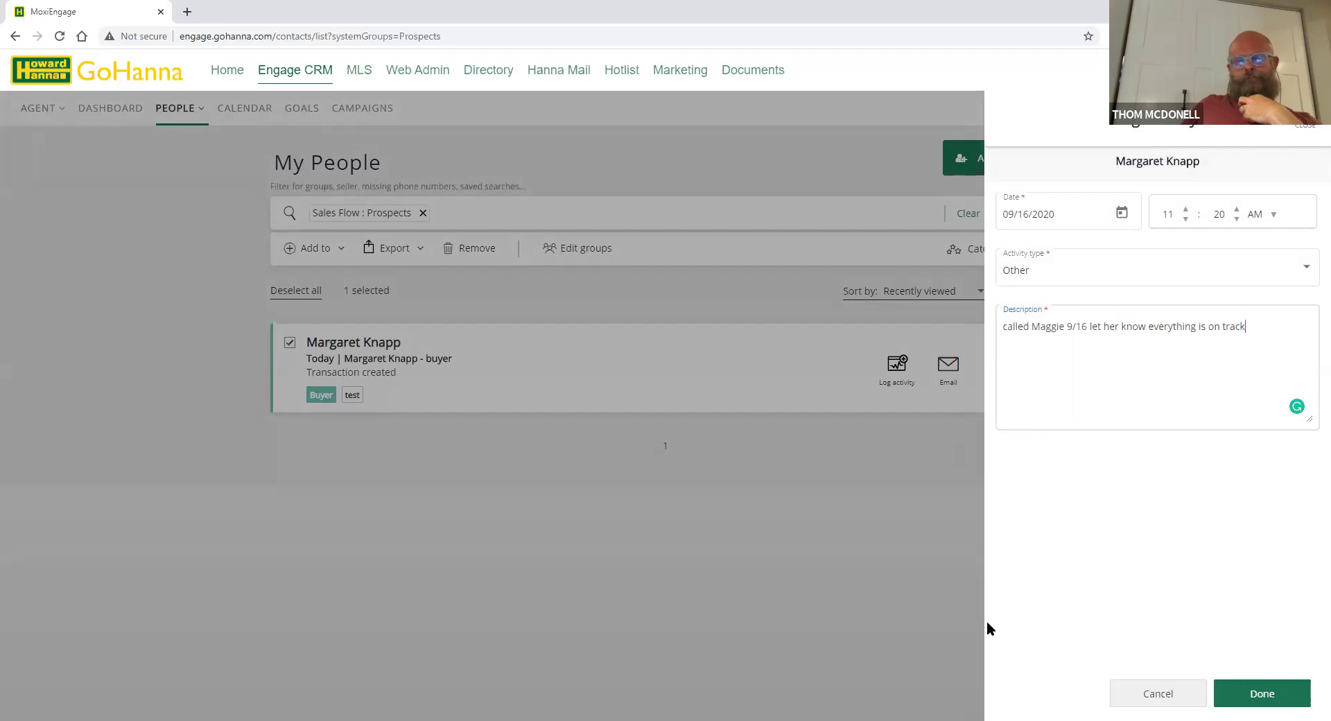
click(1264, 700)
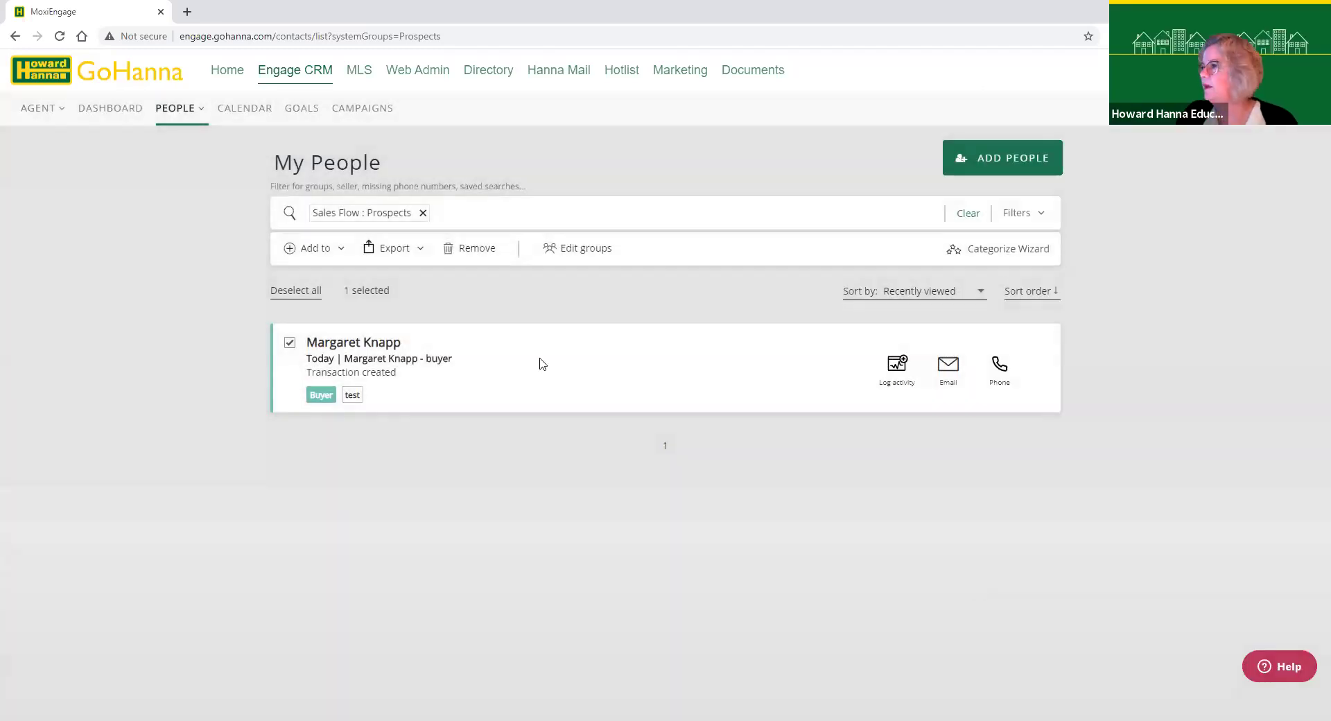
mouse_move(189, 113)
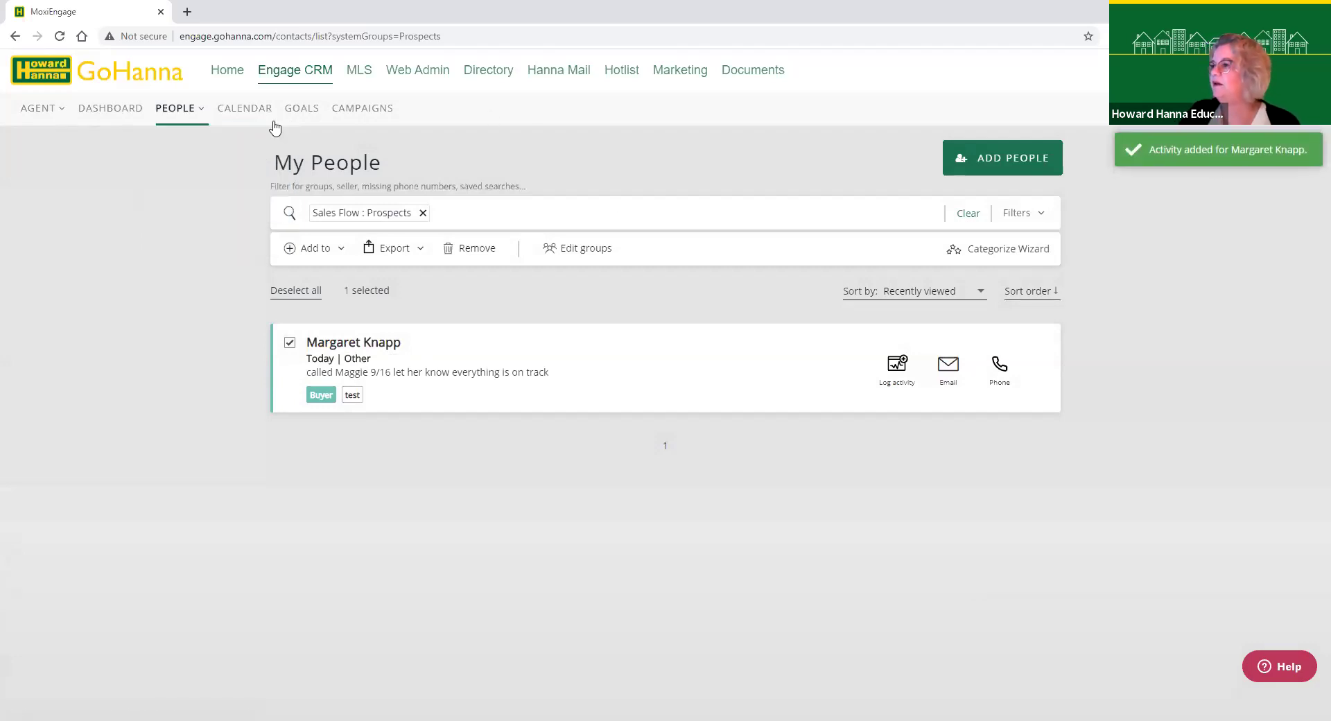
- Search the CRM for the buyer contact by first name and open the matching contact record
click(195, 184)
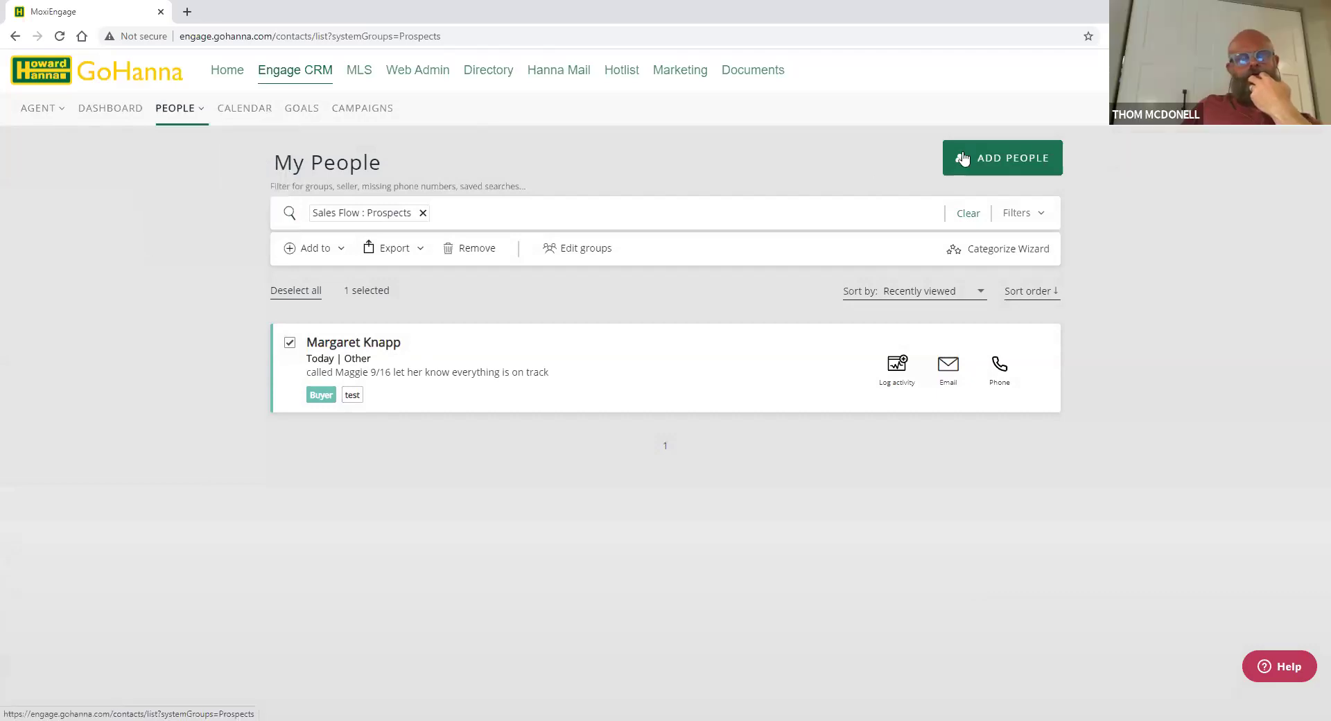
text(margar)
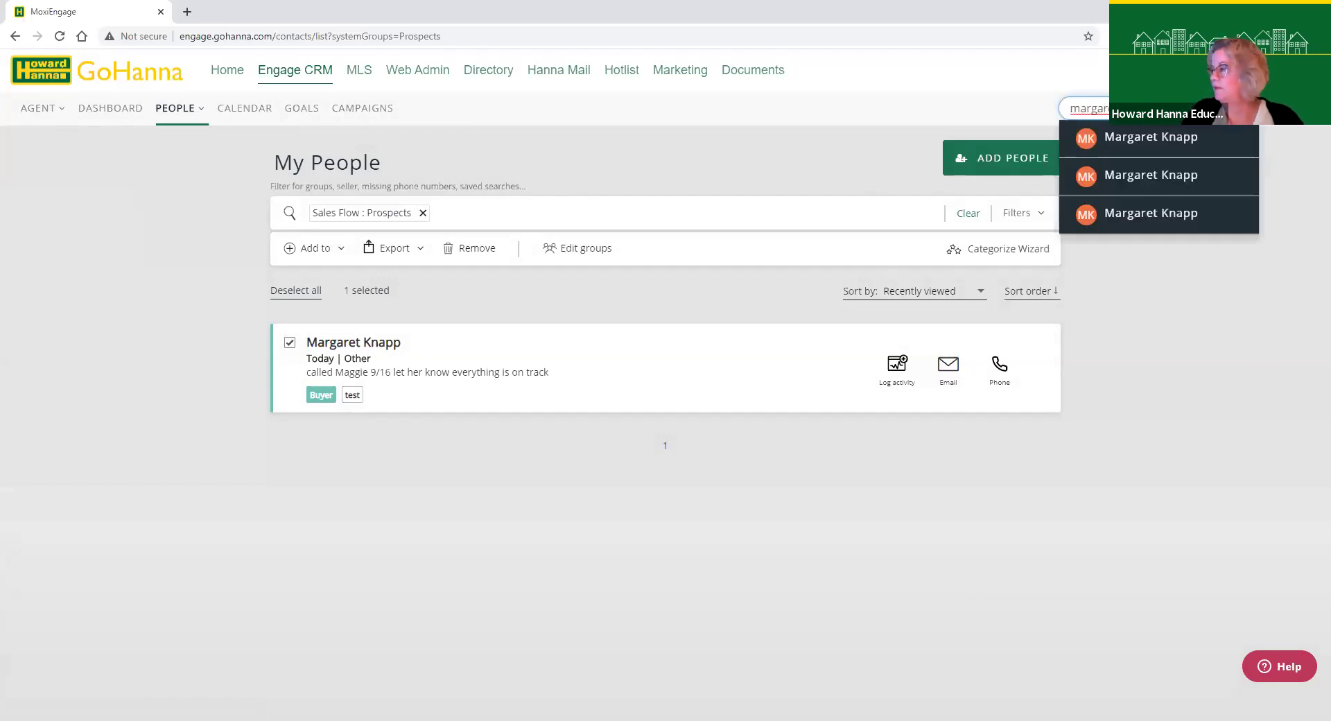
click(1196, 139)
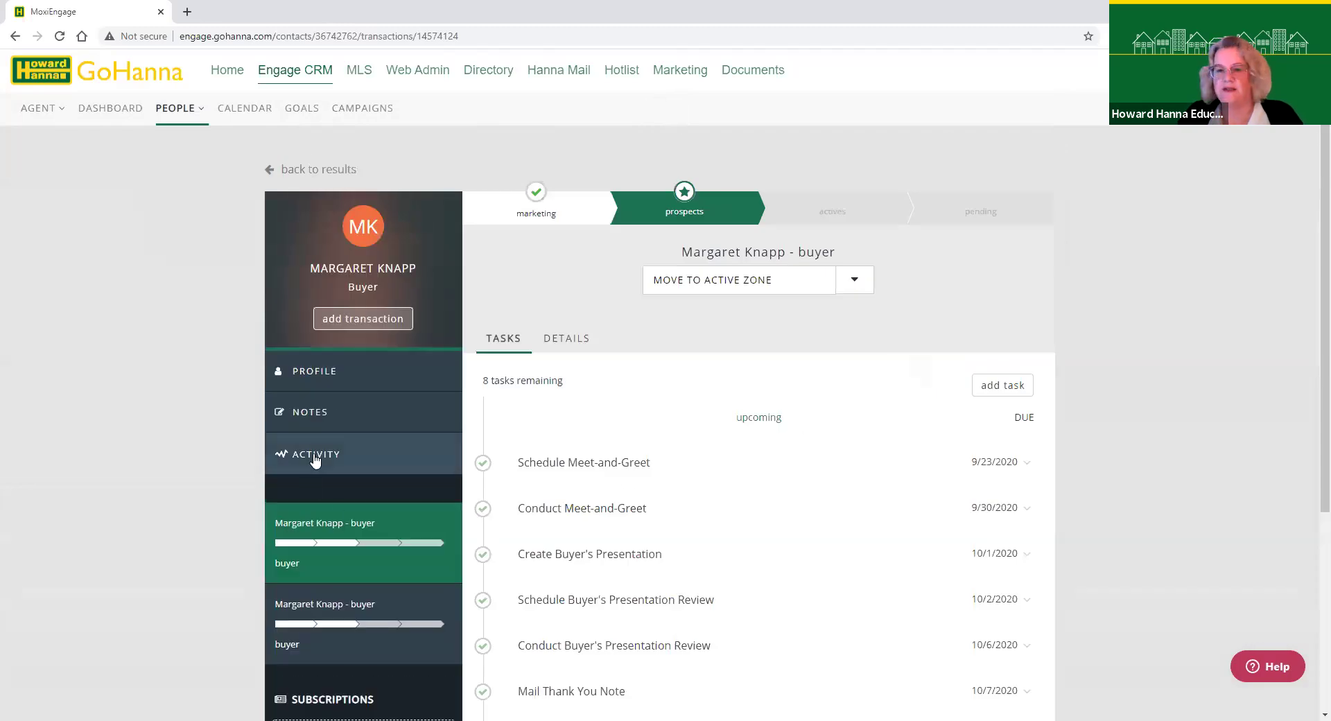
- Review the buyer contact's activity history, subscriptions and groups, and look at the contact's notes
click(314, 460)
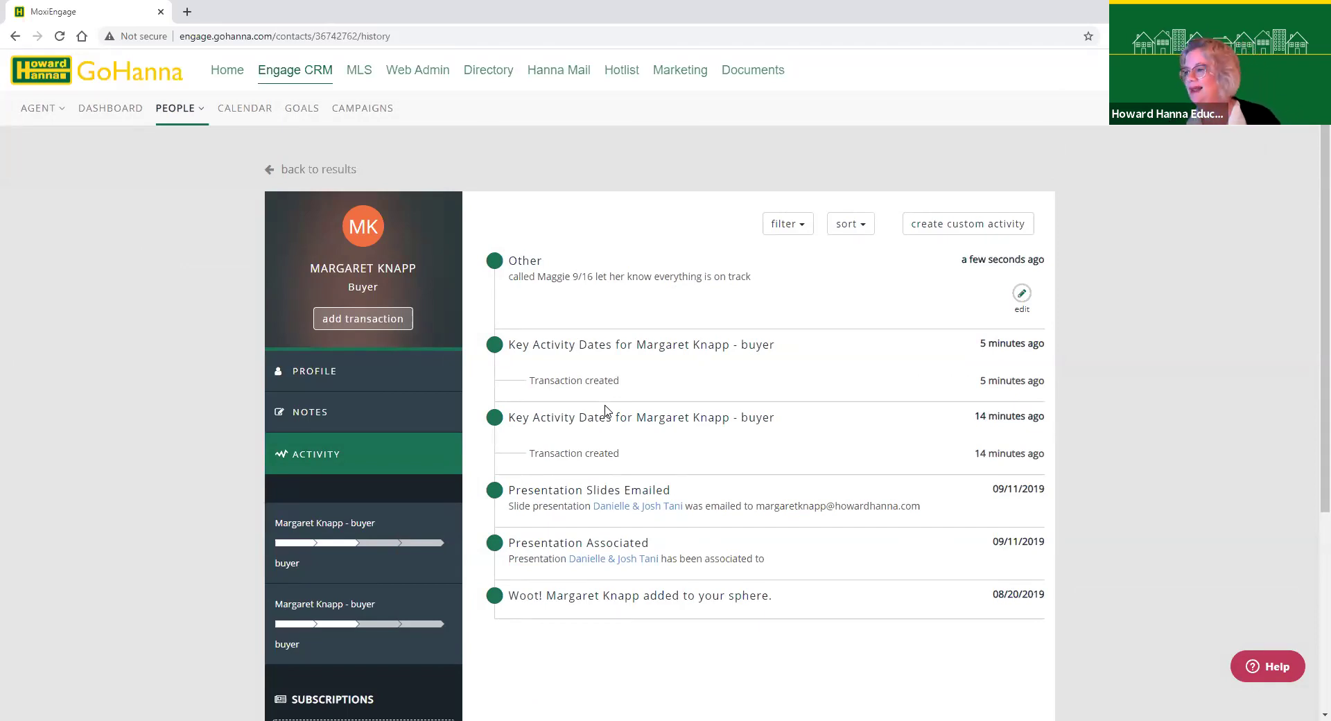
scroll(379, 567, down, 4)
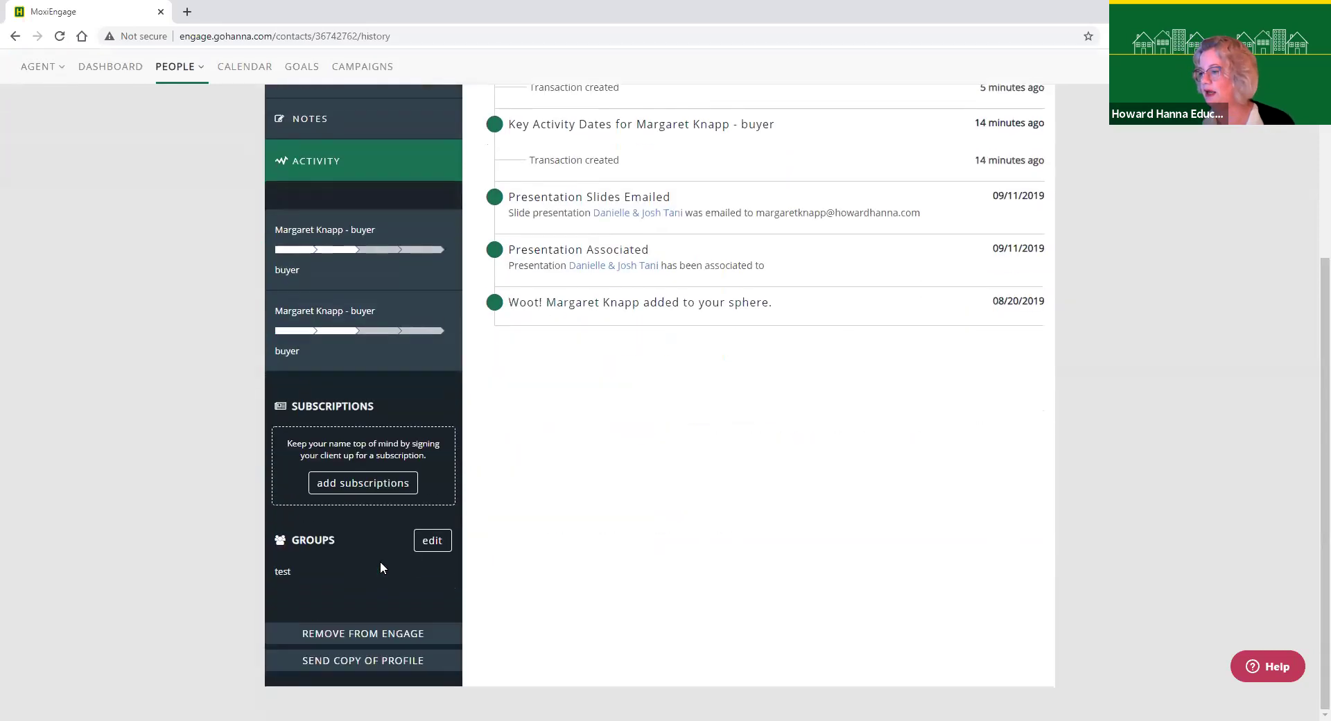
scroll(381, 563, up, 4)
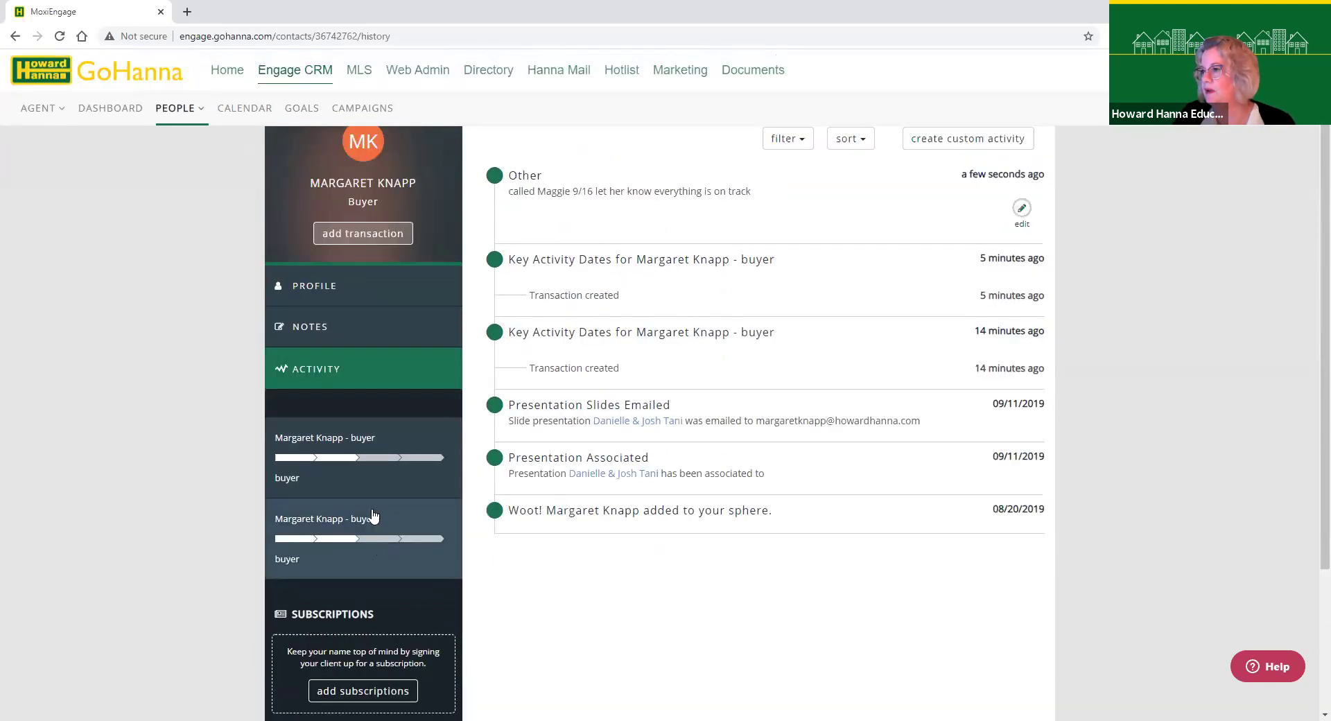
click(334, 328)
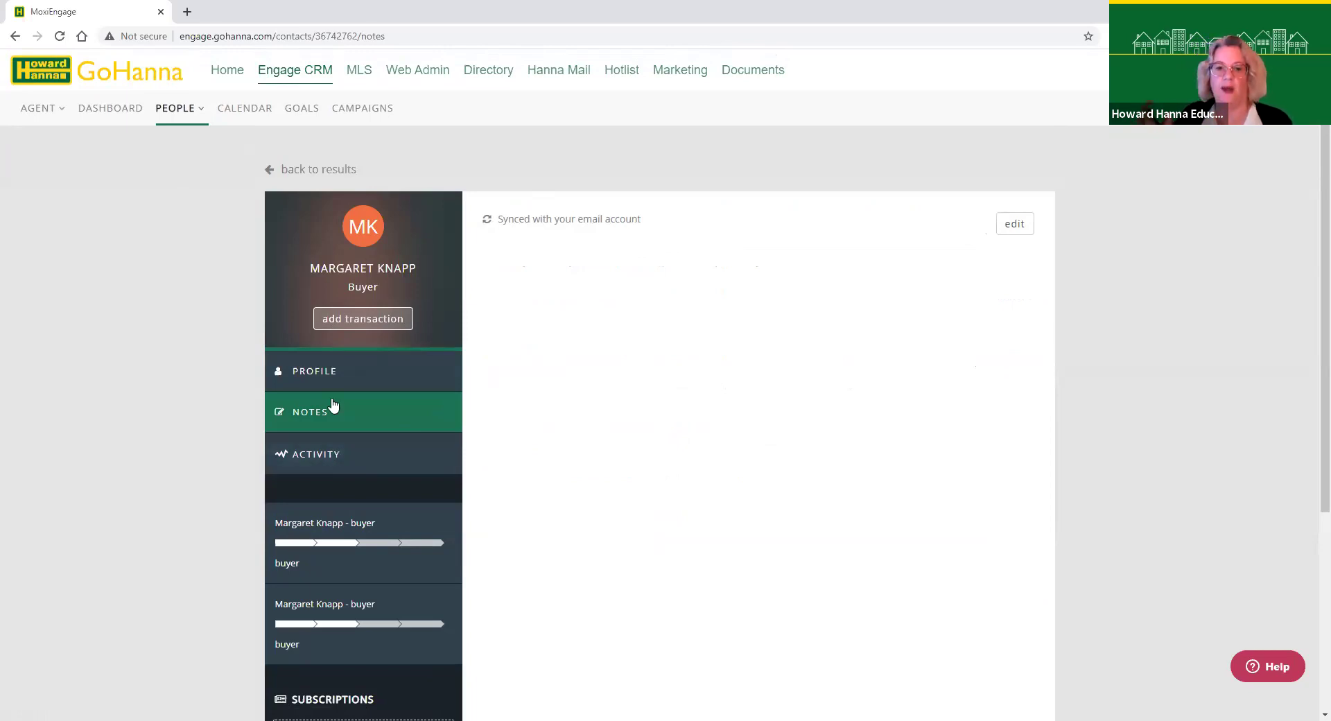
click(323, 456)
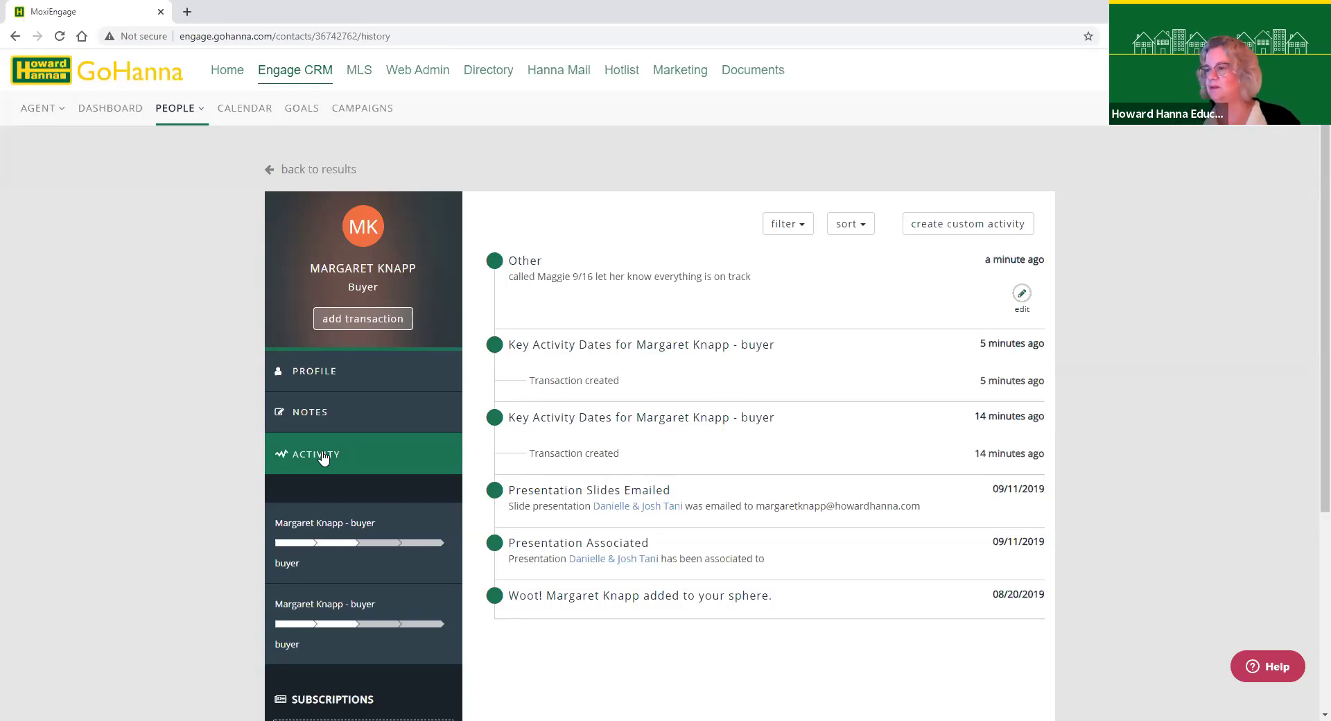
- Return to the dashboard and look over the Sales Flow stages from Marketing to Pending
click(114, 109)
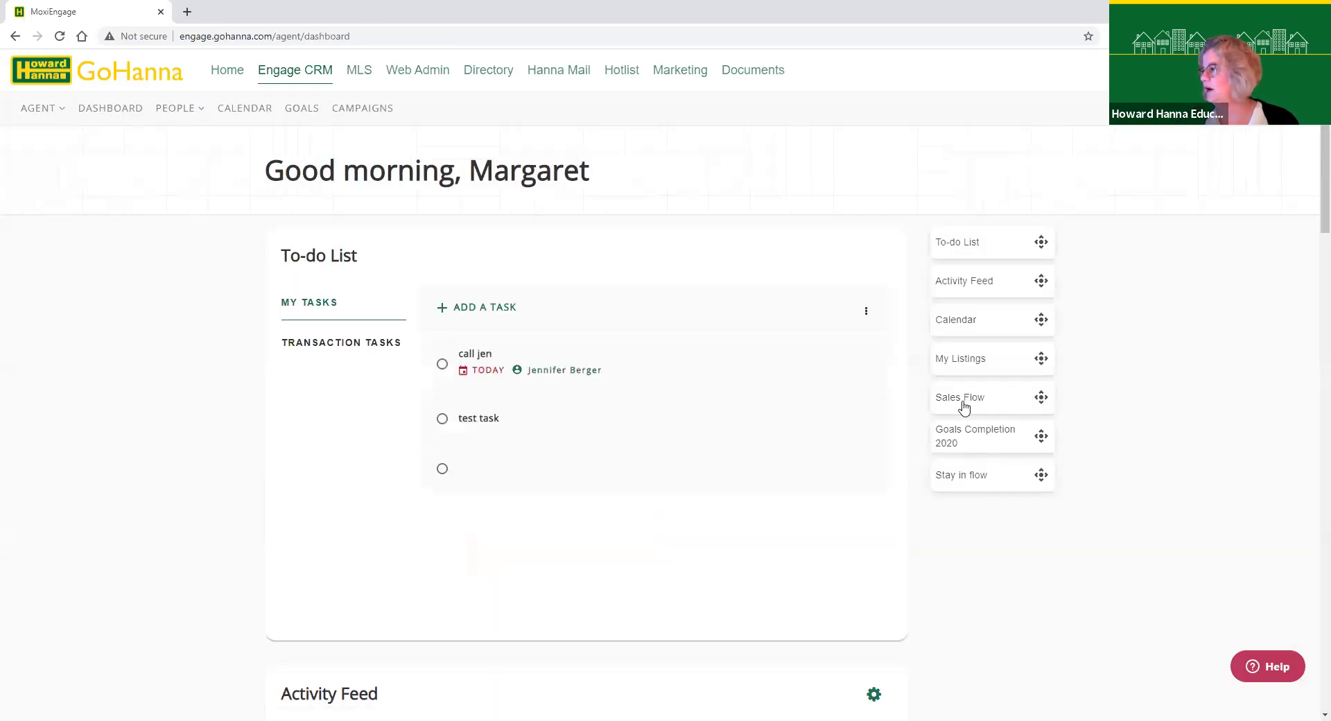
click(962, 401)
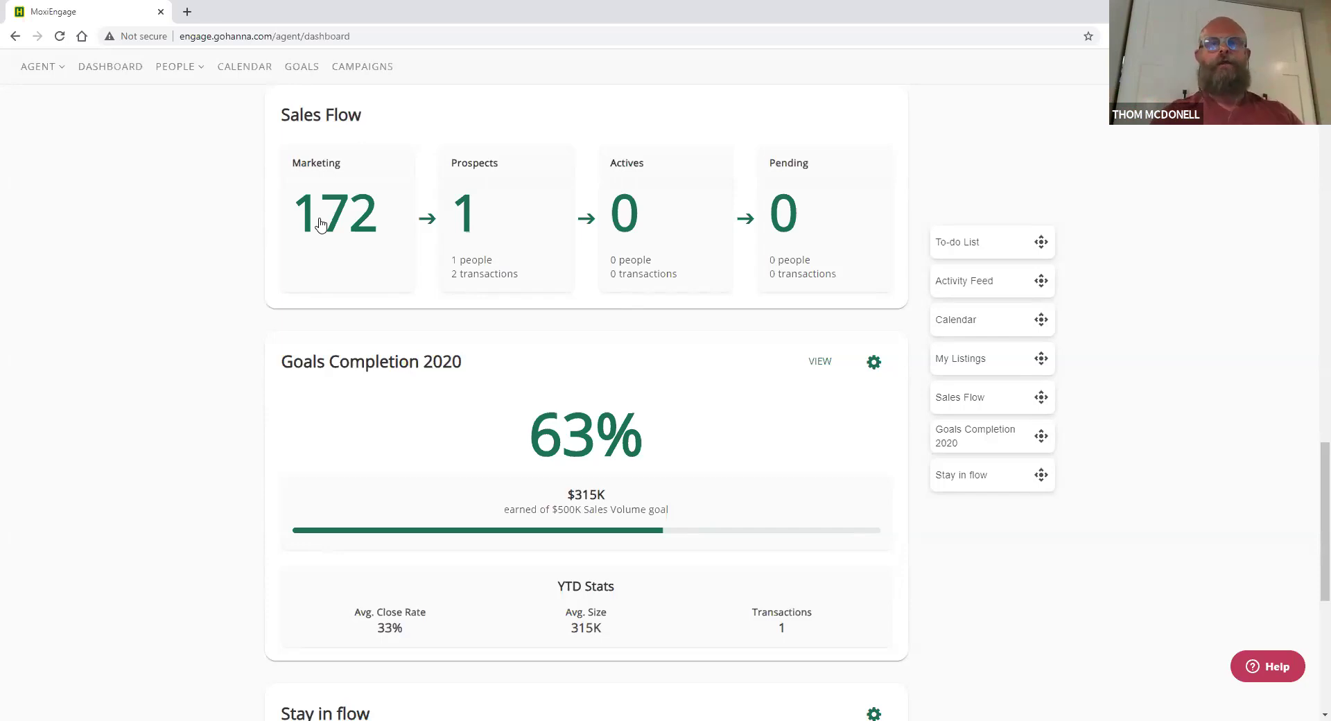
scroll(514, 261, up, 3)
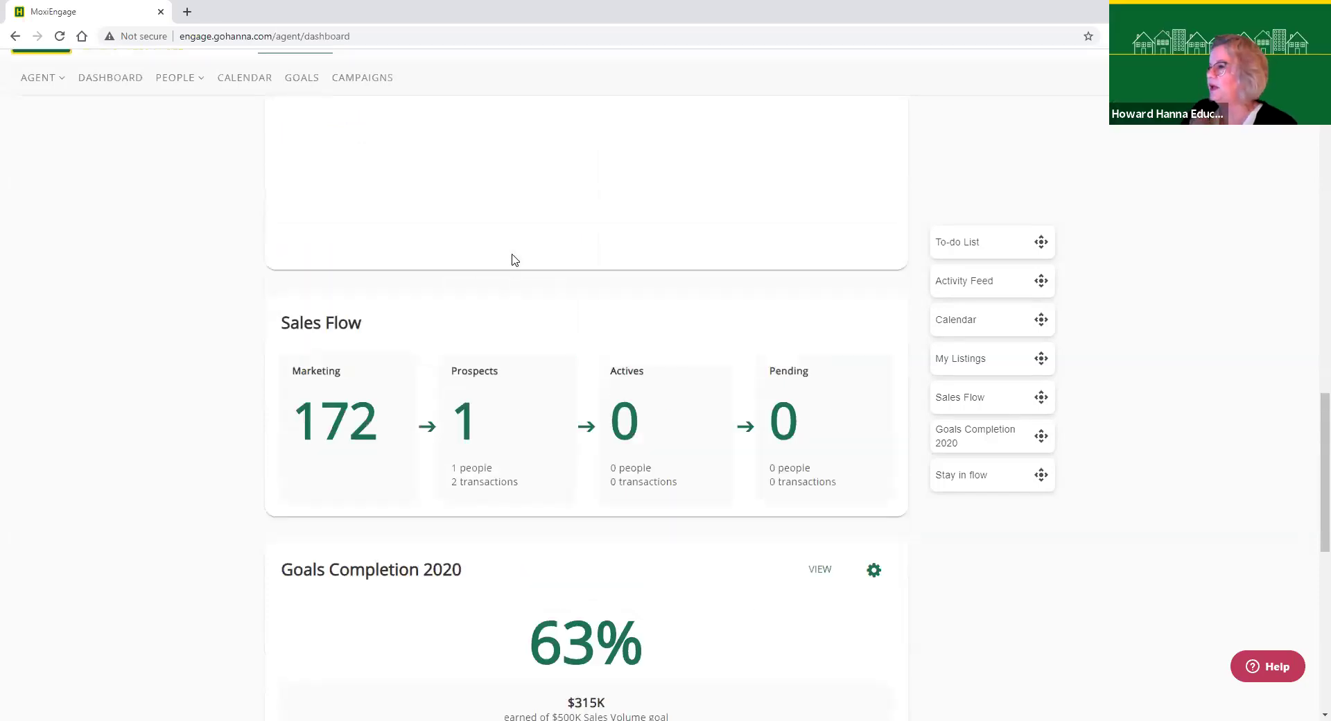
scroll(514, 260, up, 9)
- Open the full My People list and inspect the group editor's entry for creating a new group, leaving it without saving
mouse_move(171, 119)
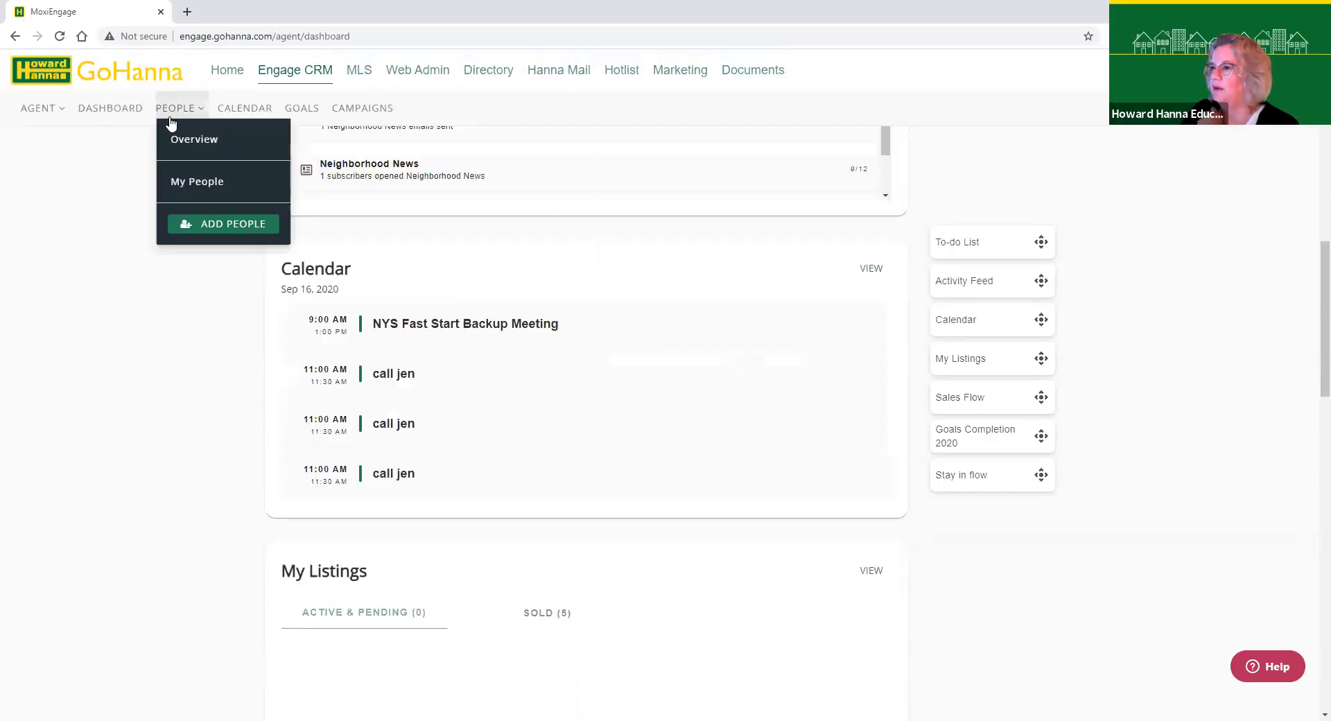
click(205, 184)
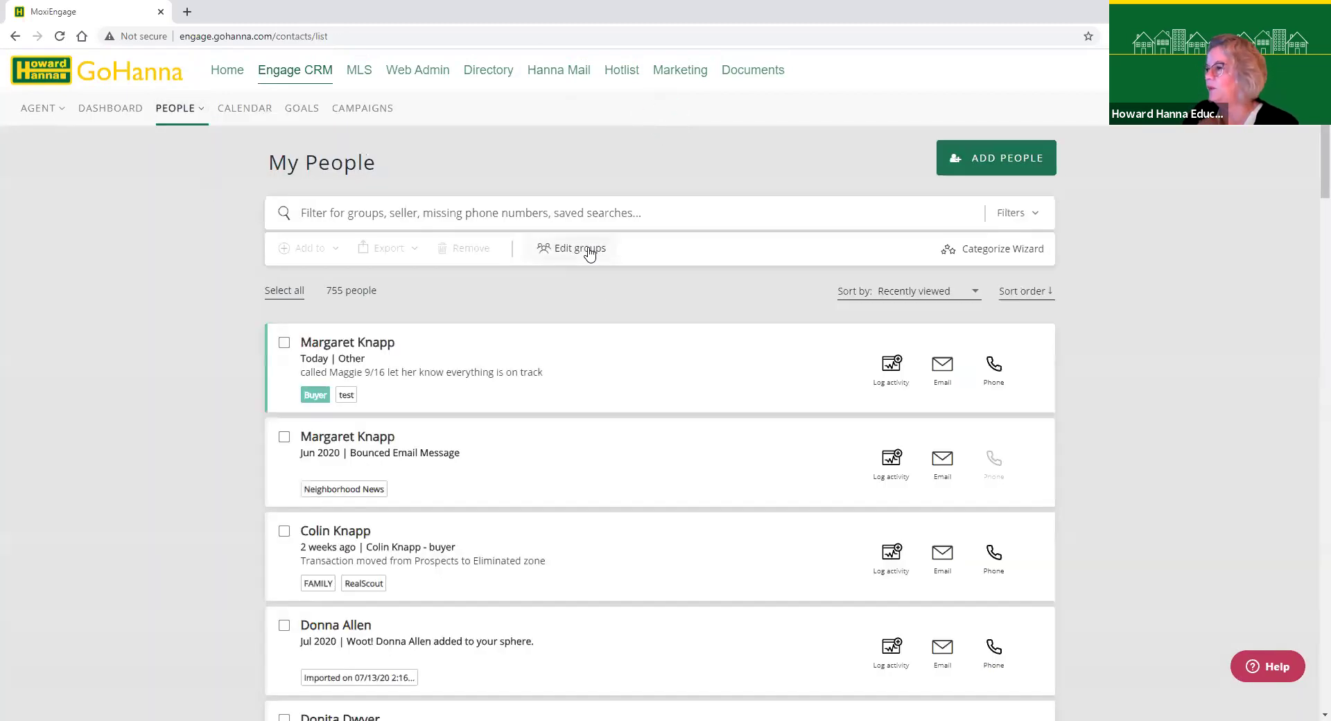
click(587, 251)
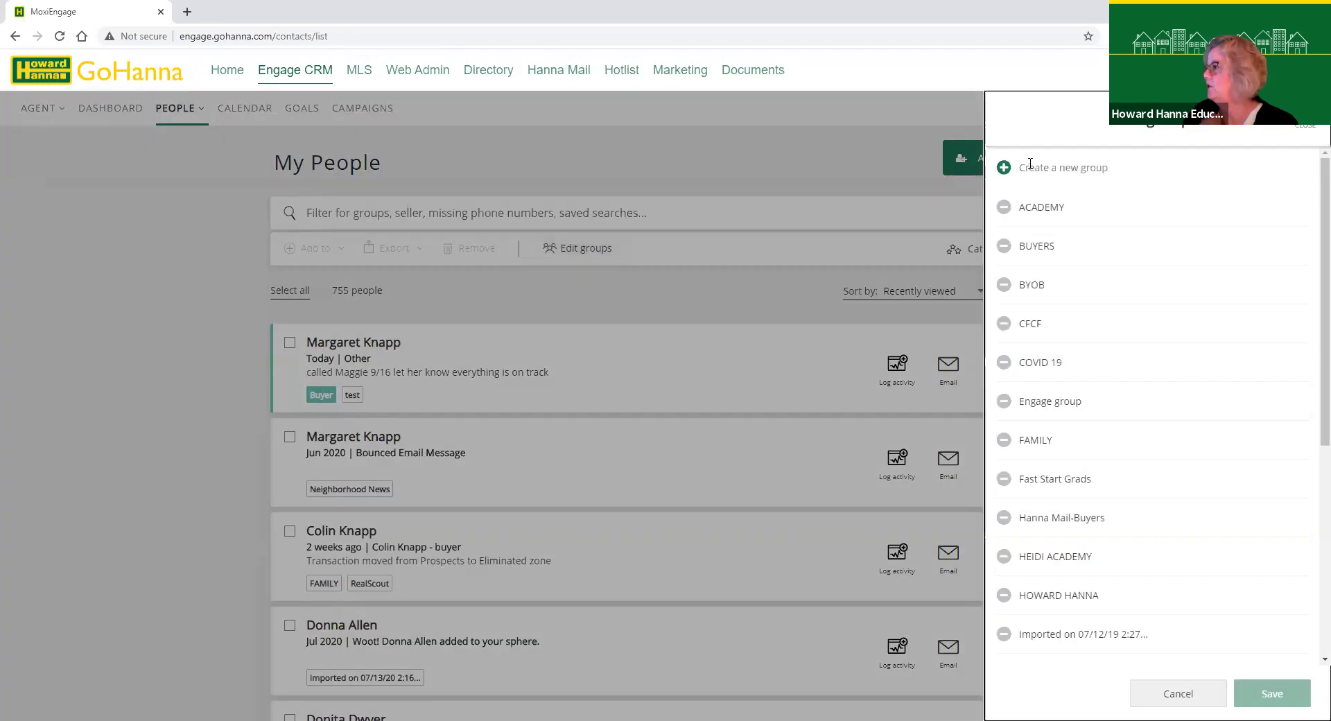
click(1029, 167)
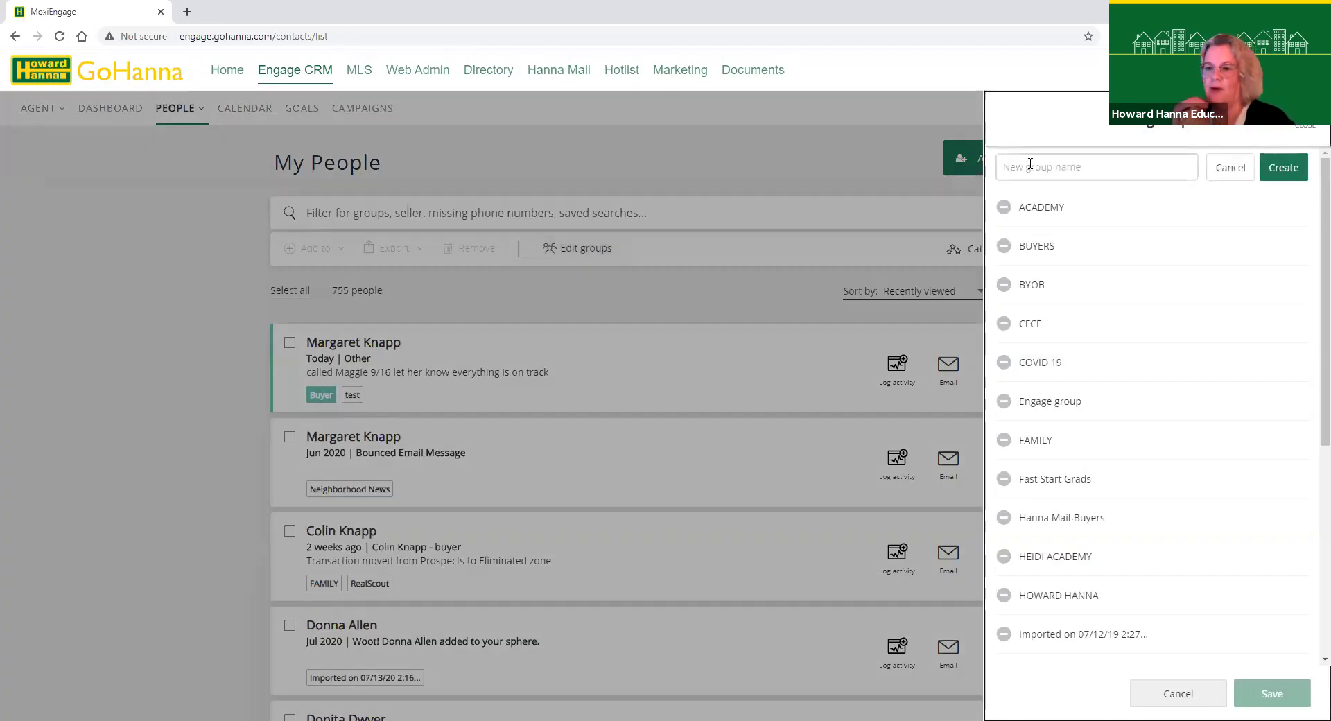
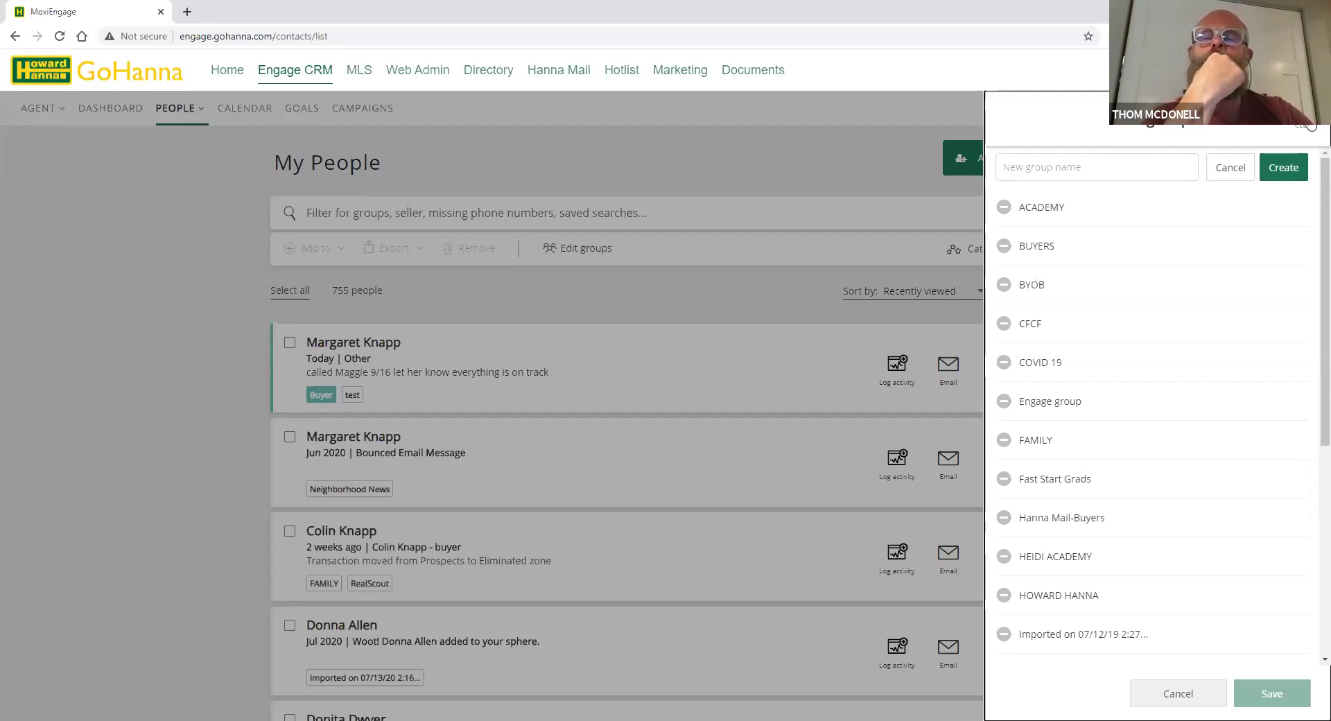
click(759, 345)
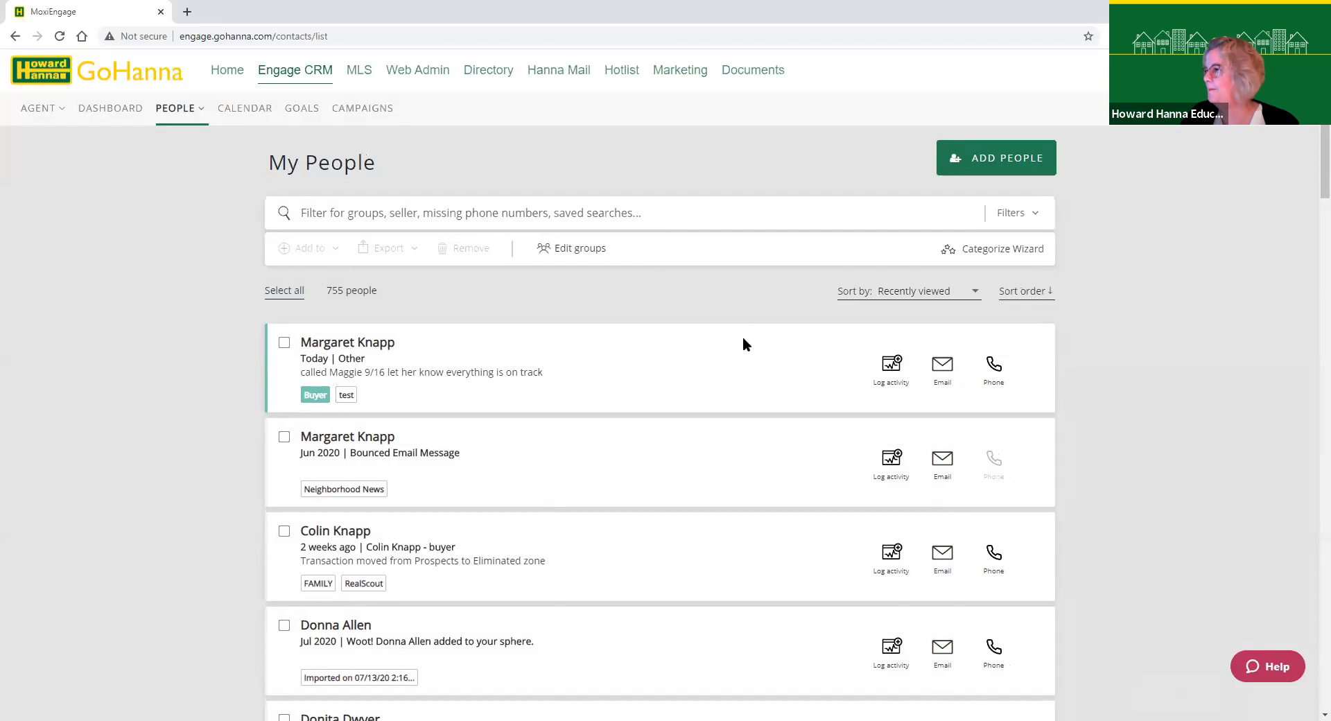
- Open the buyer contact from My People and look over the task lists of both buyer transactions
click(371, 341)
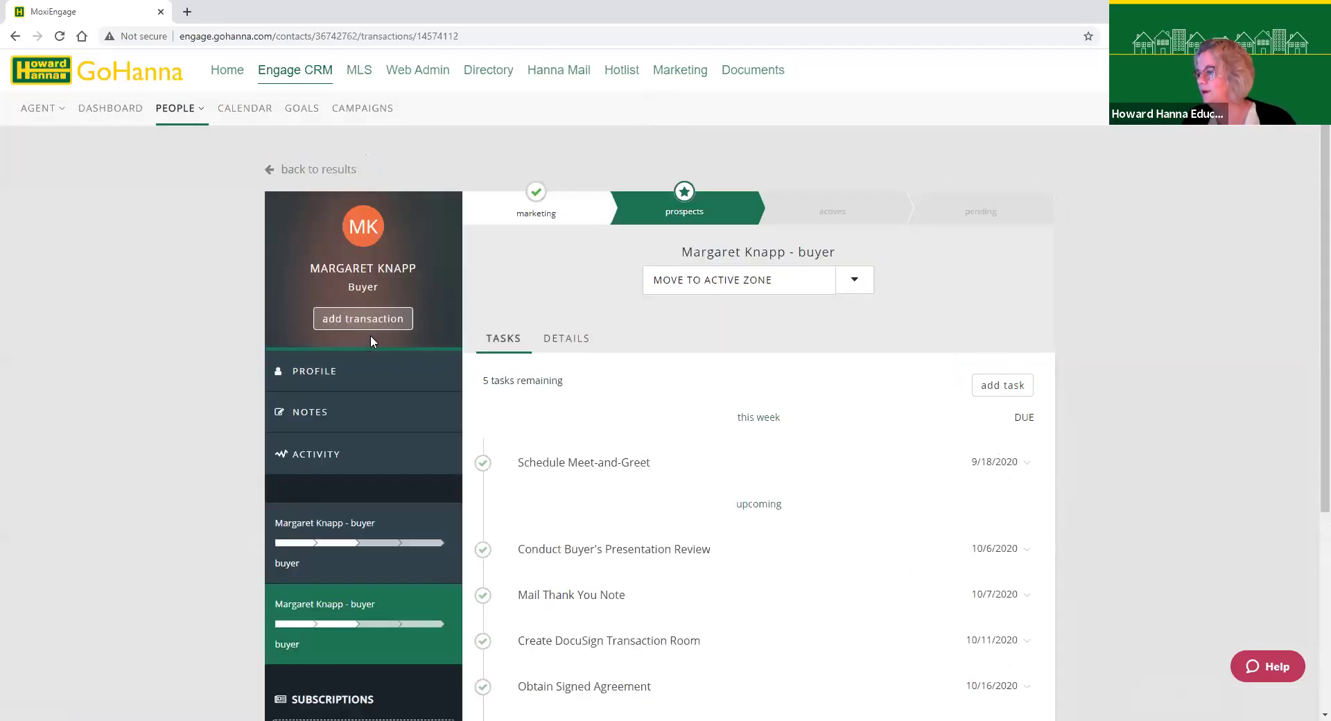
click(385, 527)
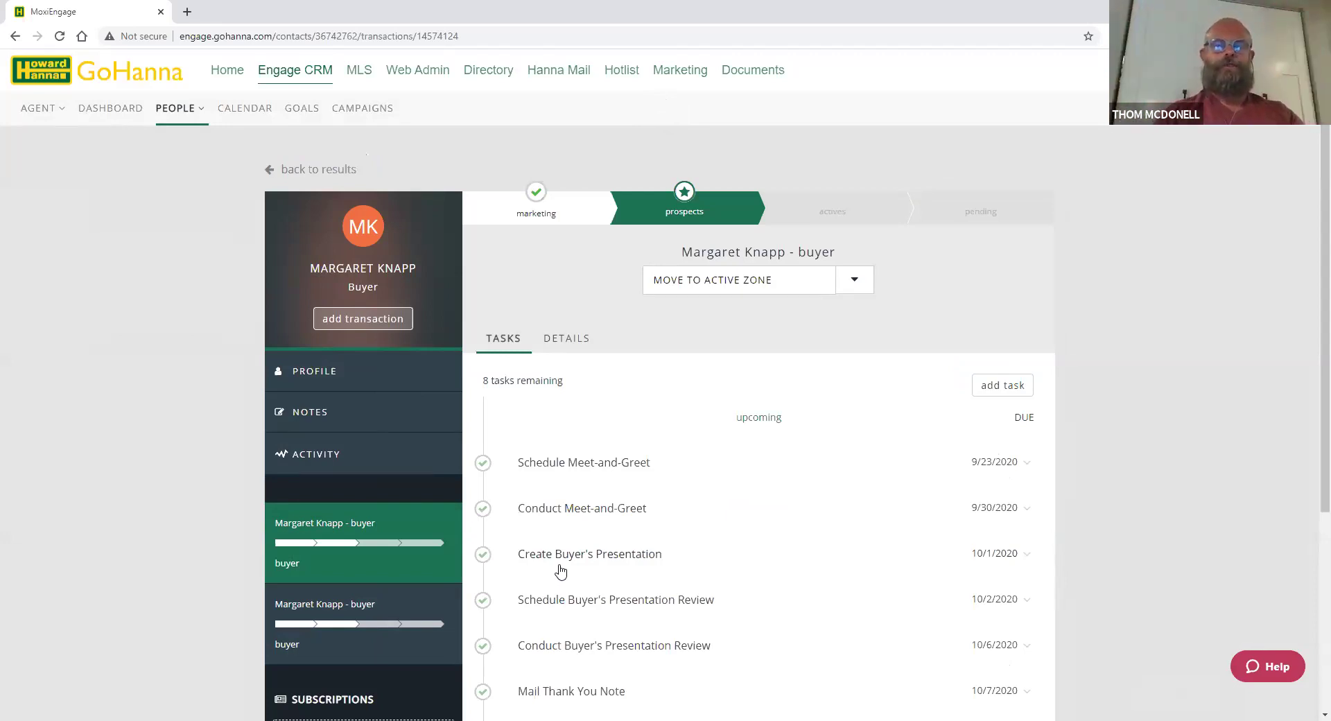
right_click(363, 513)
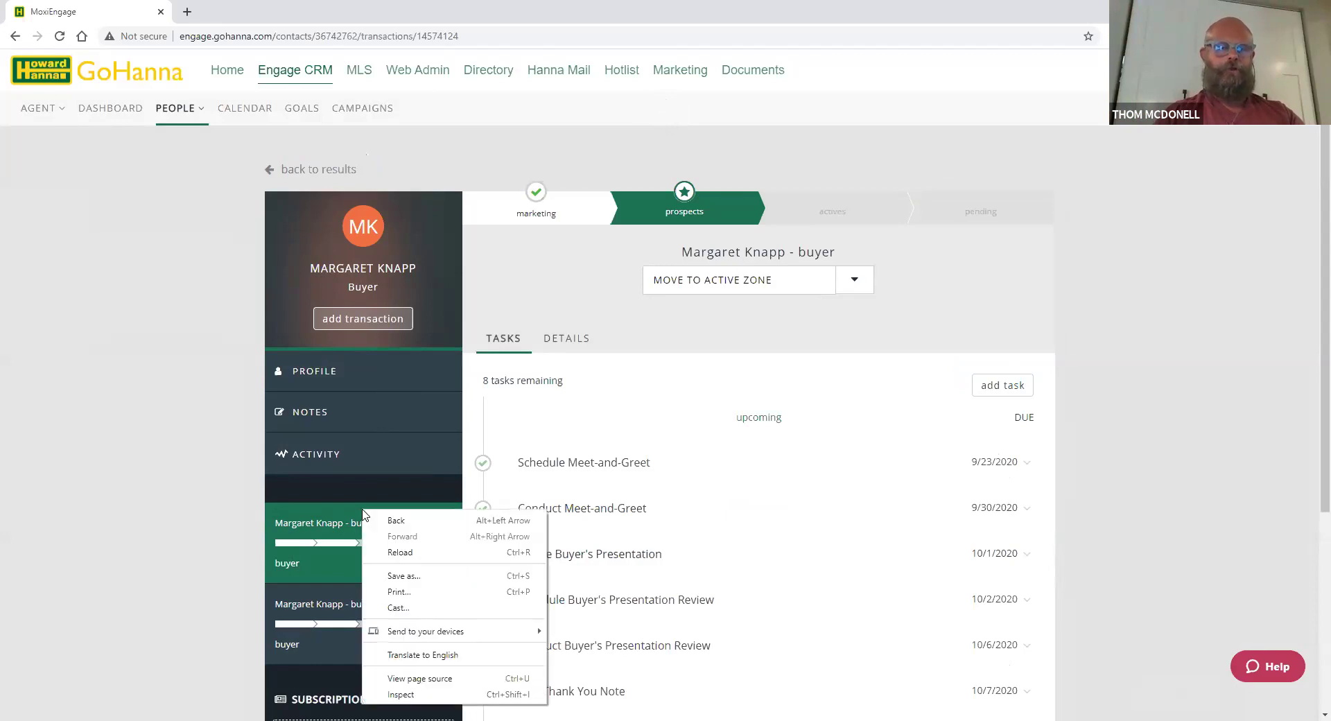
click(340, 584)
- Start another transaction for the contact and append "investor address" and a sample street address to its transaction name
click(406, 319)
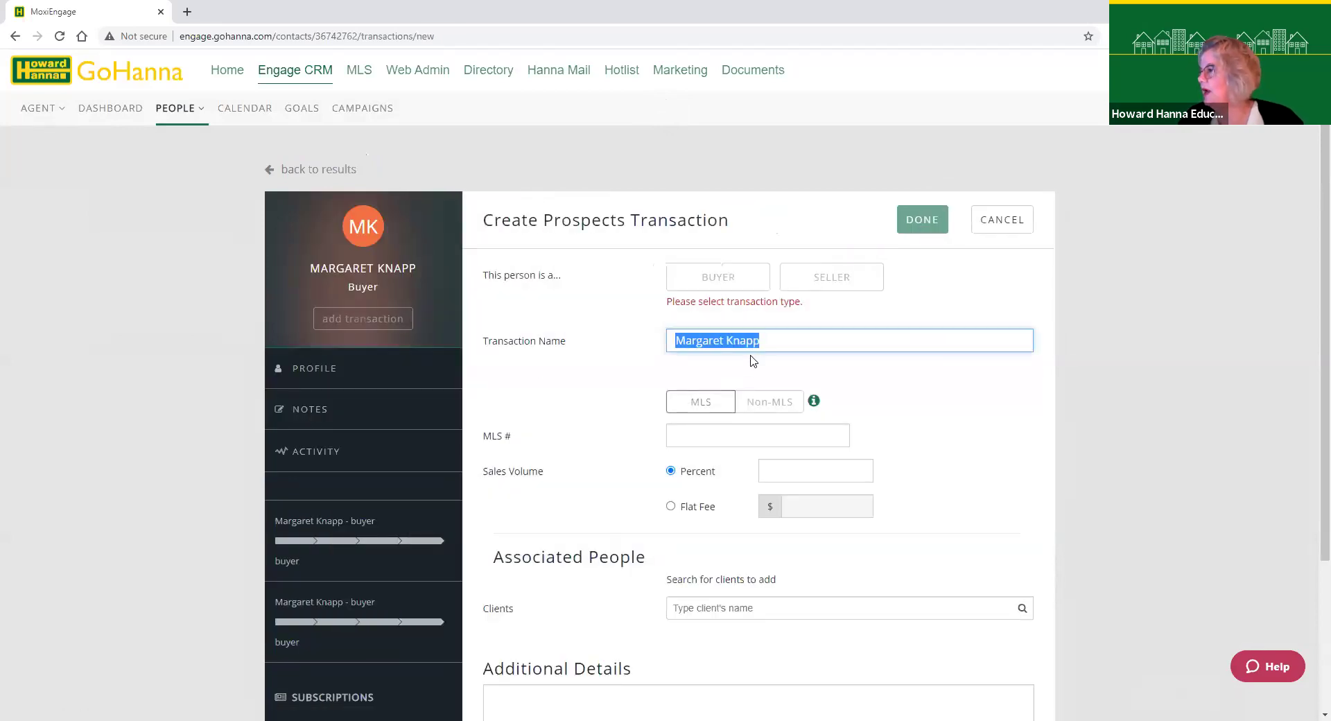
click(770, 341)
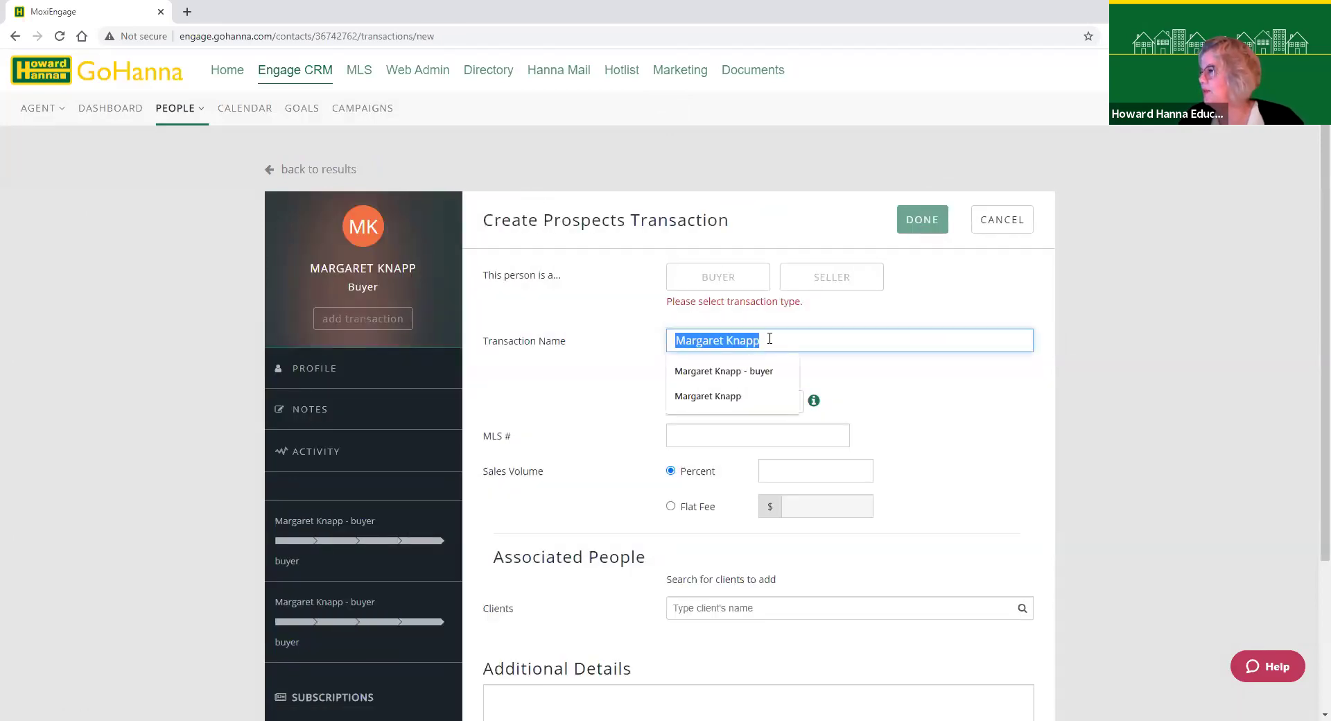
click(815, 342)
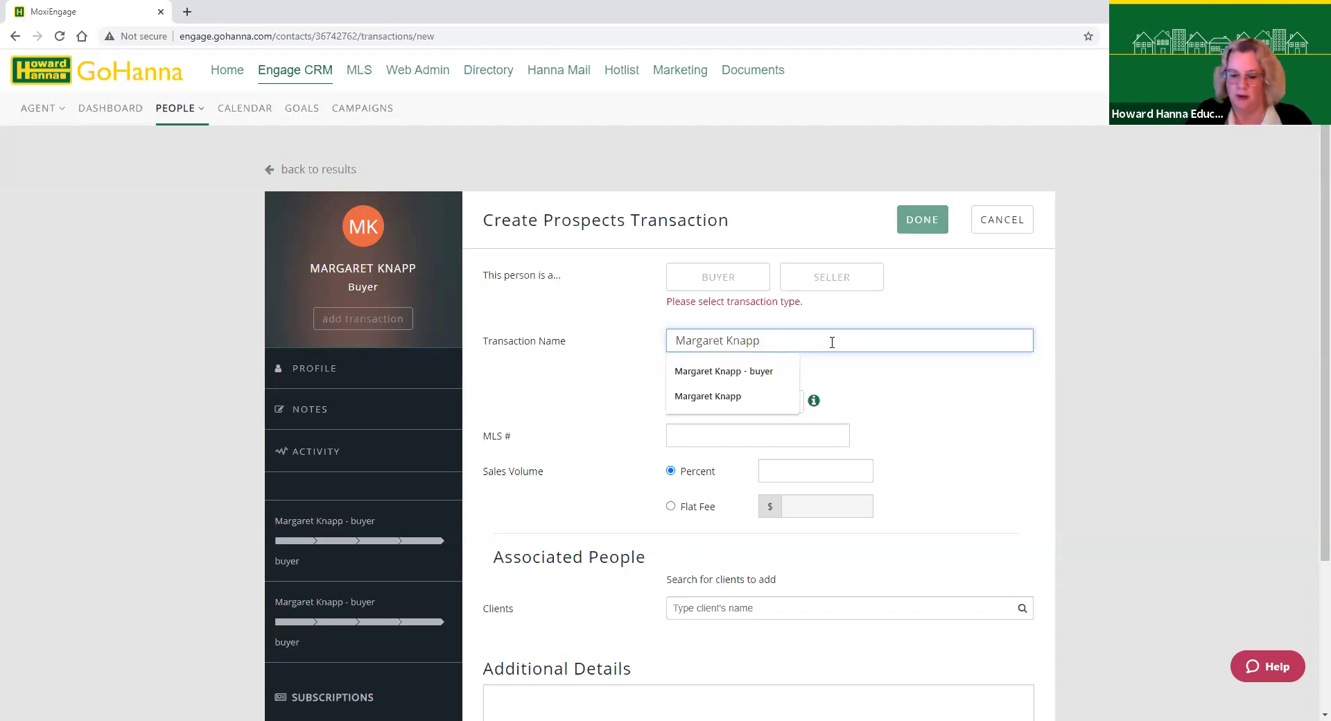
text(invest)
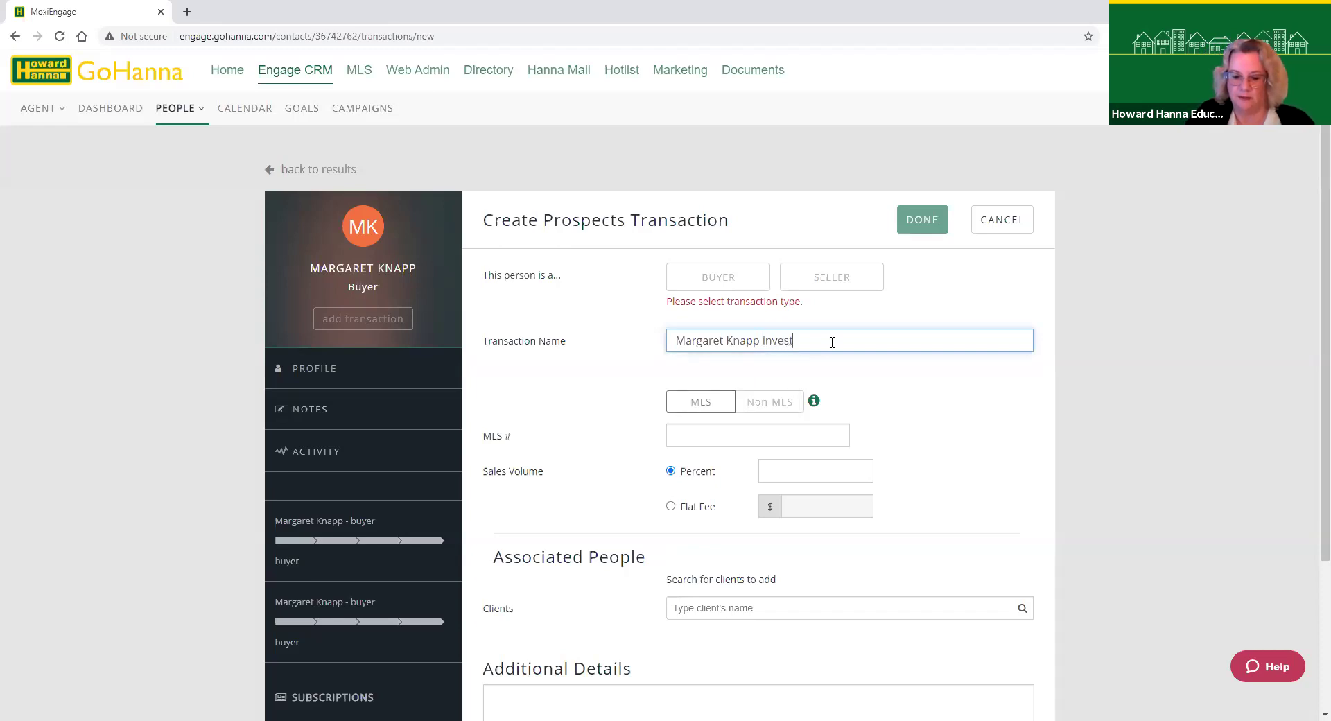
text(or addre)
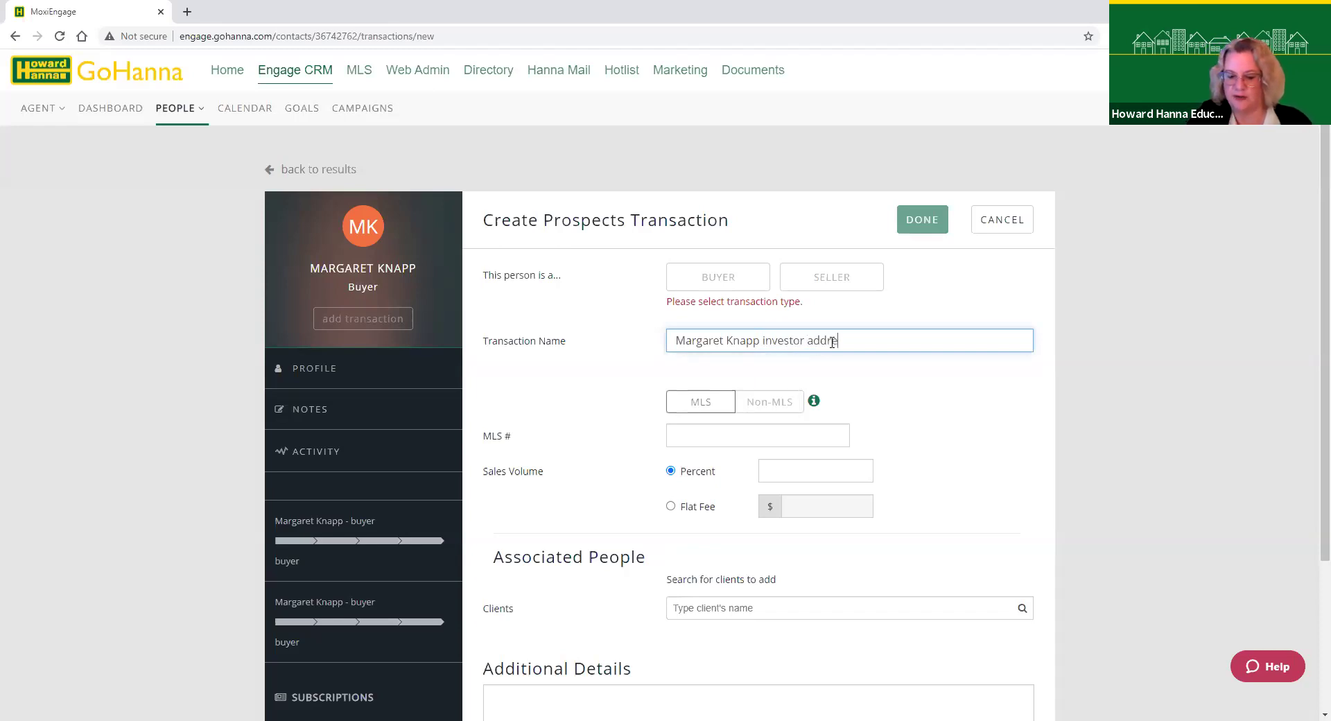
text(ss 123 Mapl)
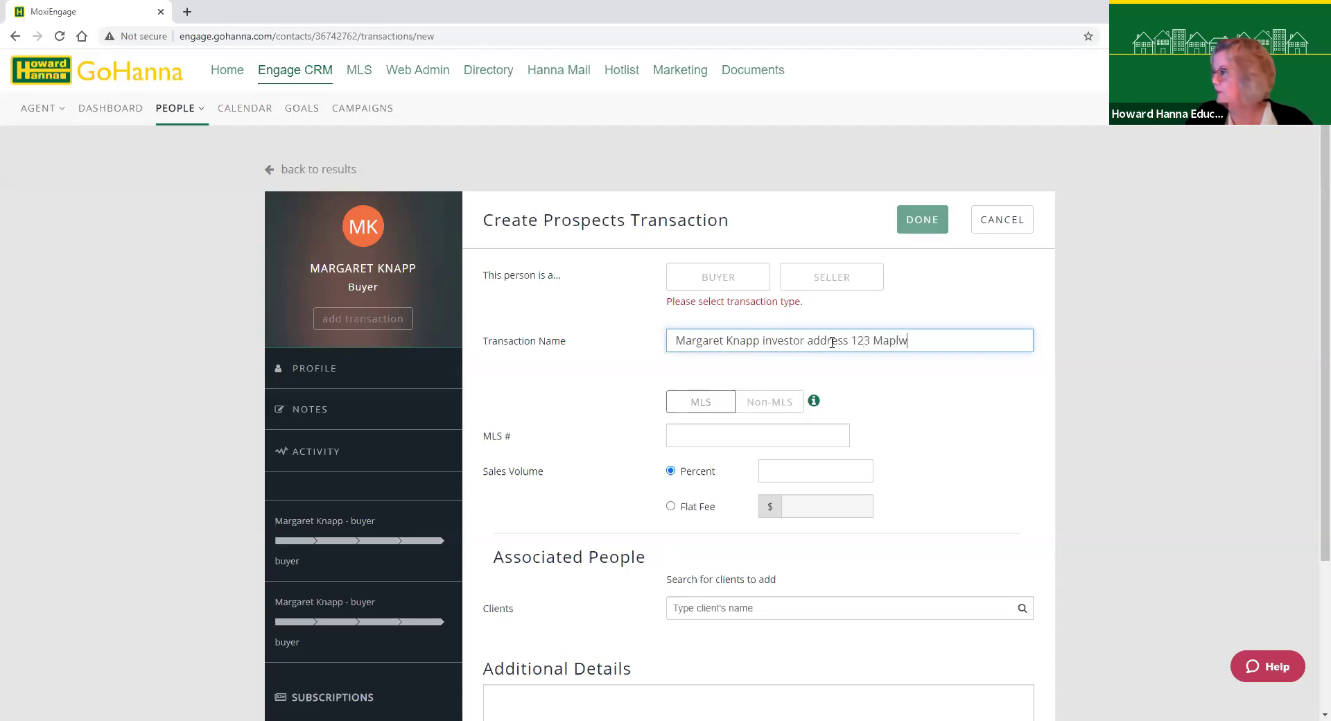
text(e)
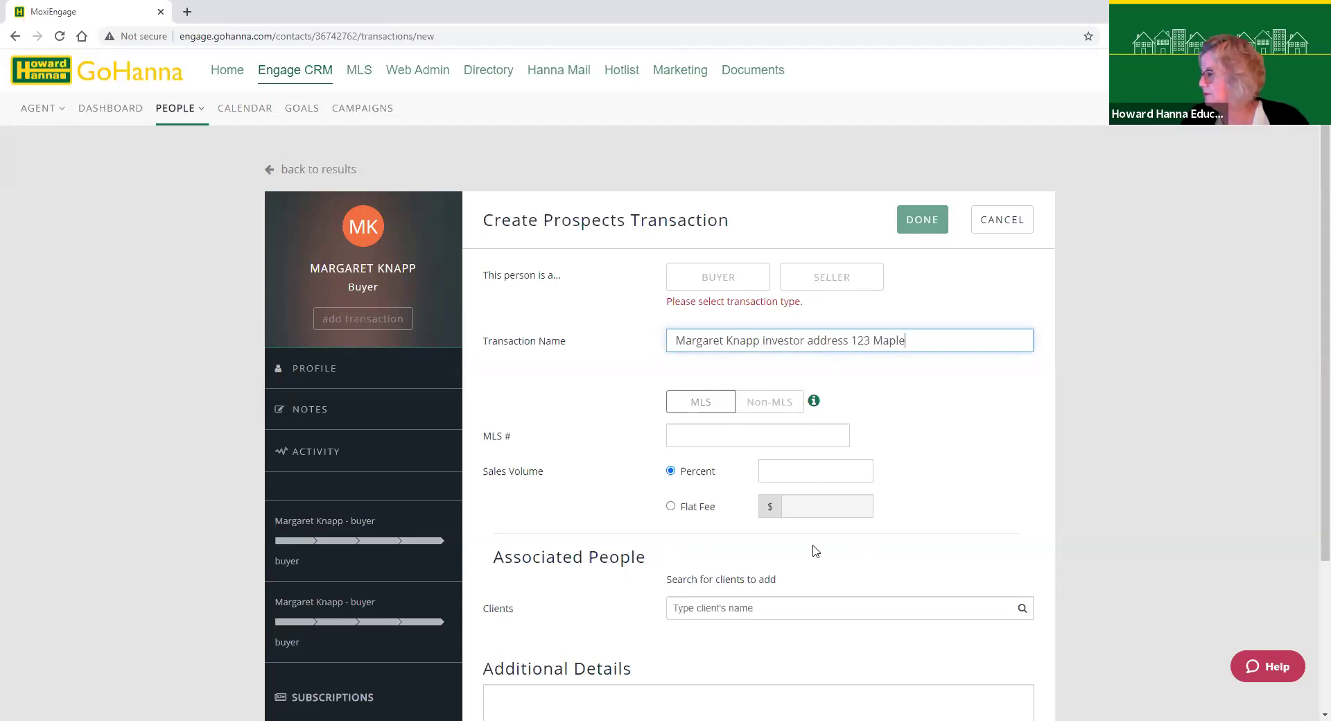
- Enter R1294469 as the MLS number of the new transaction
click(693, 433)
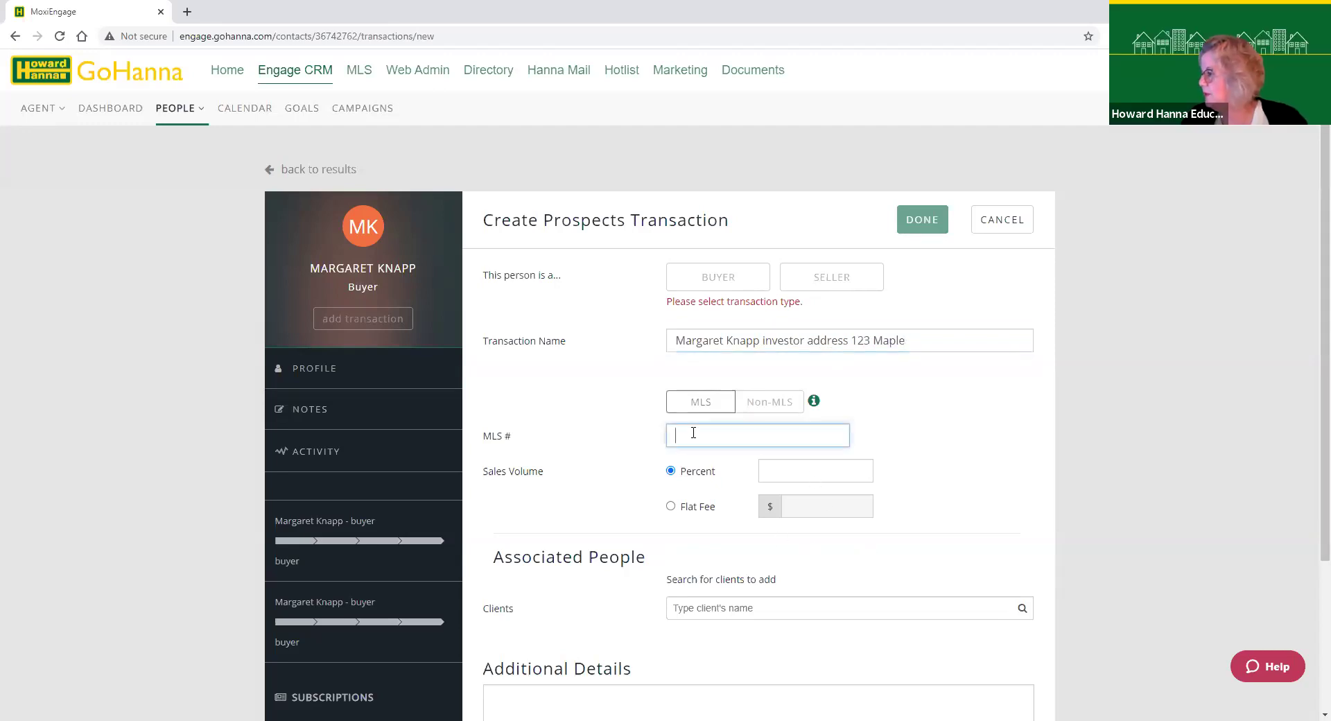
text(R1)
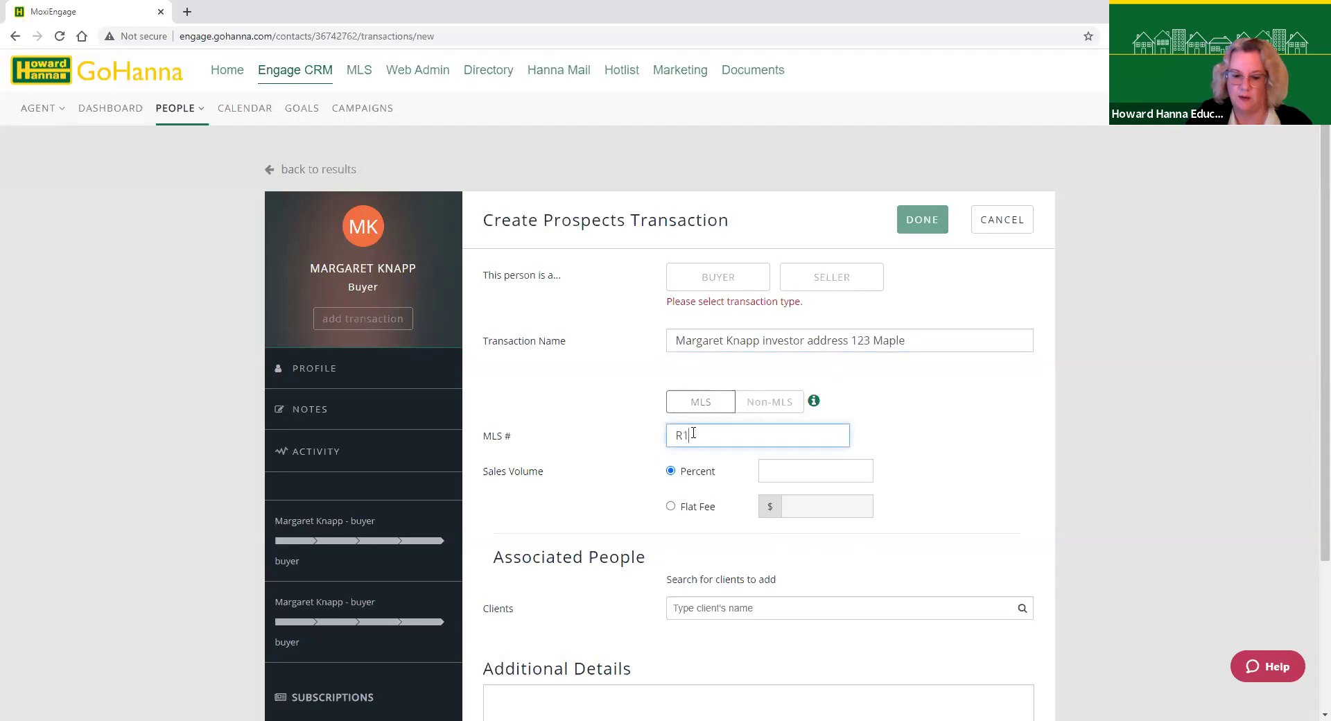
text(294)
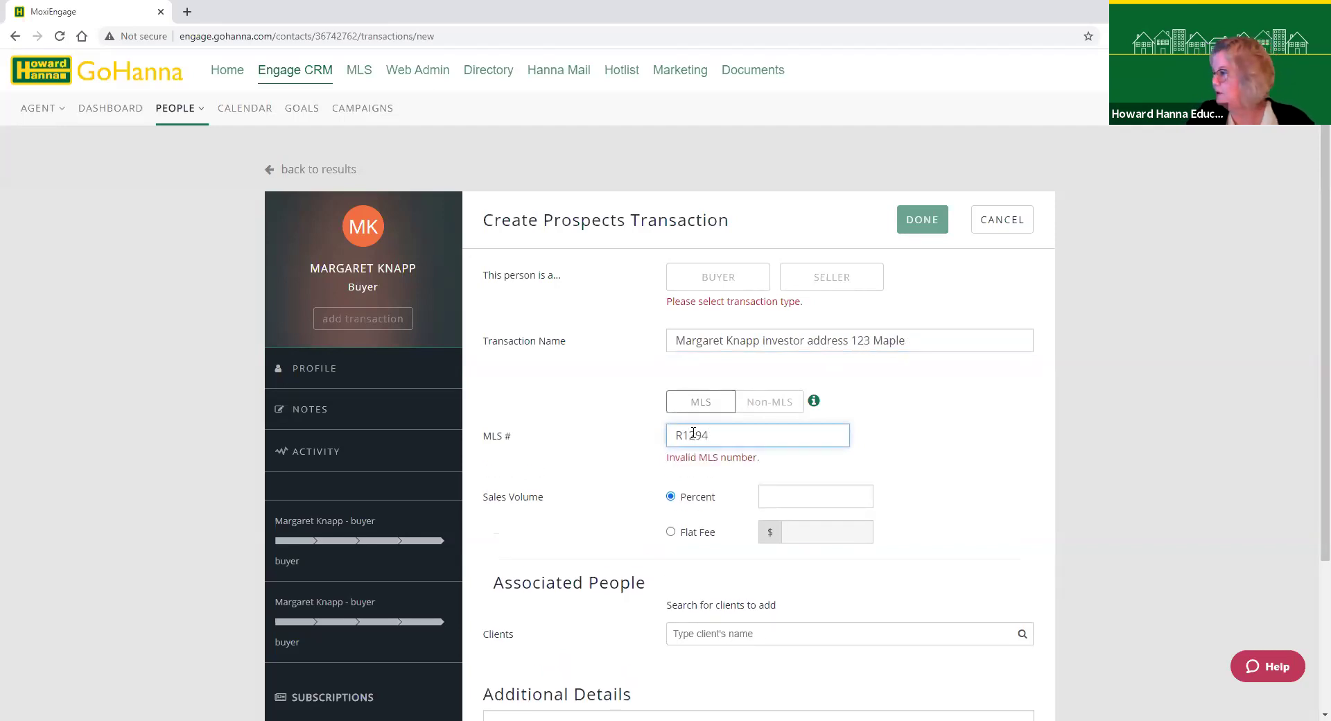
text(469)
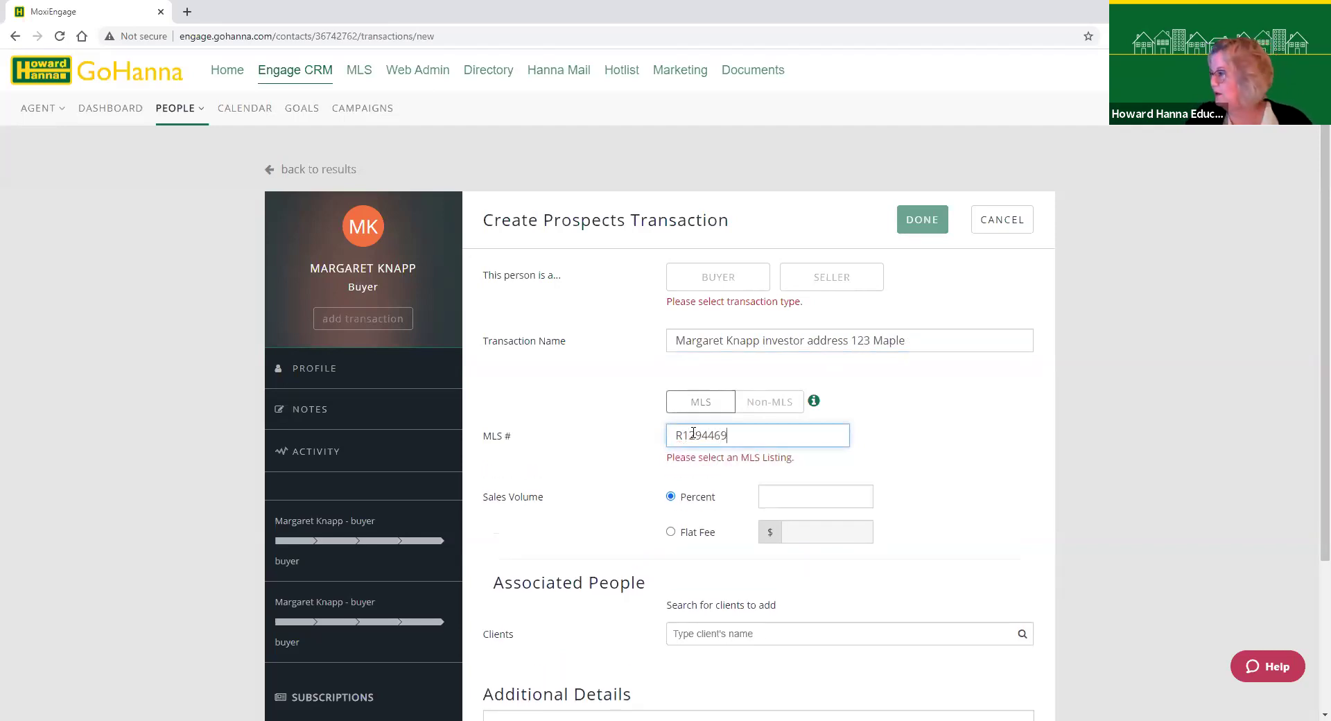
scroll(756, 540, down, 2)
scroll(832, 388, up, 2)
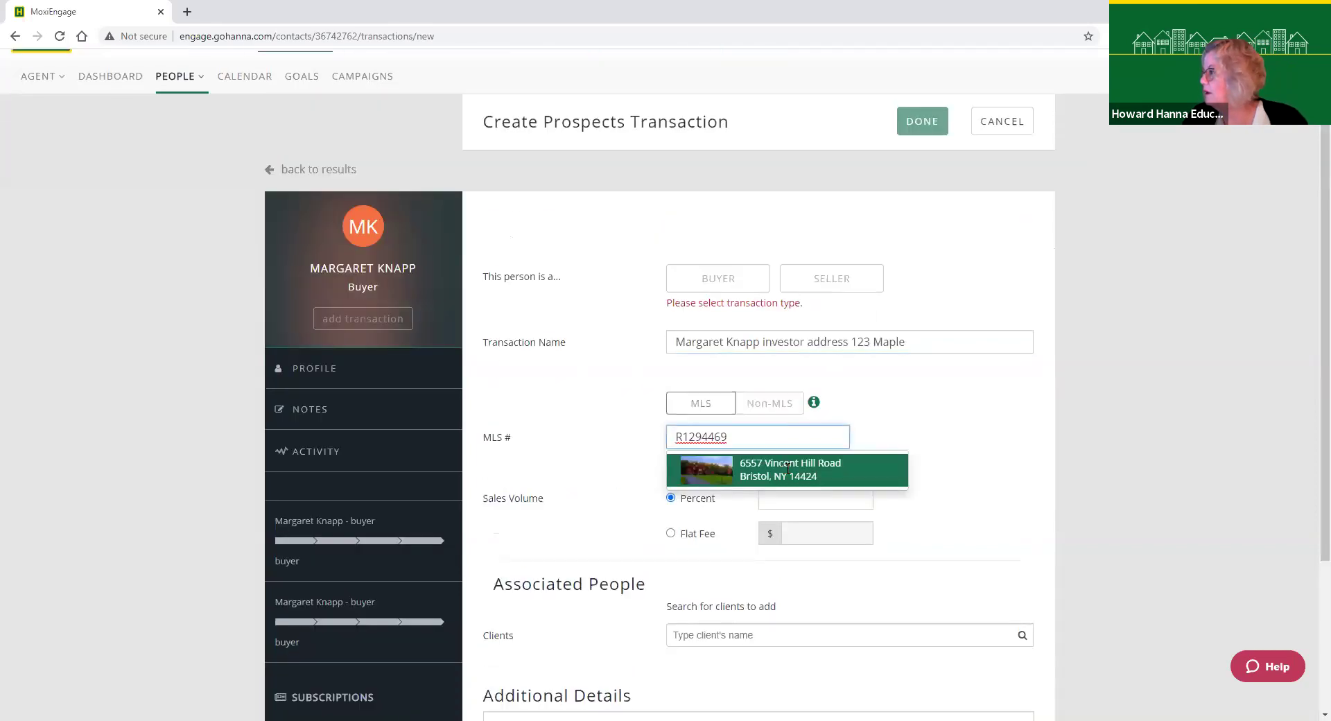
- Look at the Seller version of the transaction form and set the person's type to Buyer
click(822, 283)
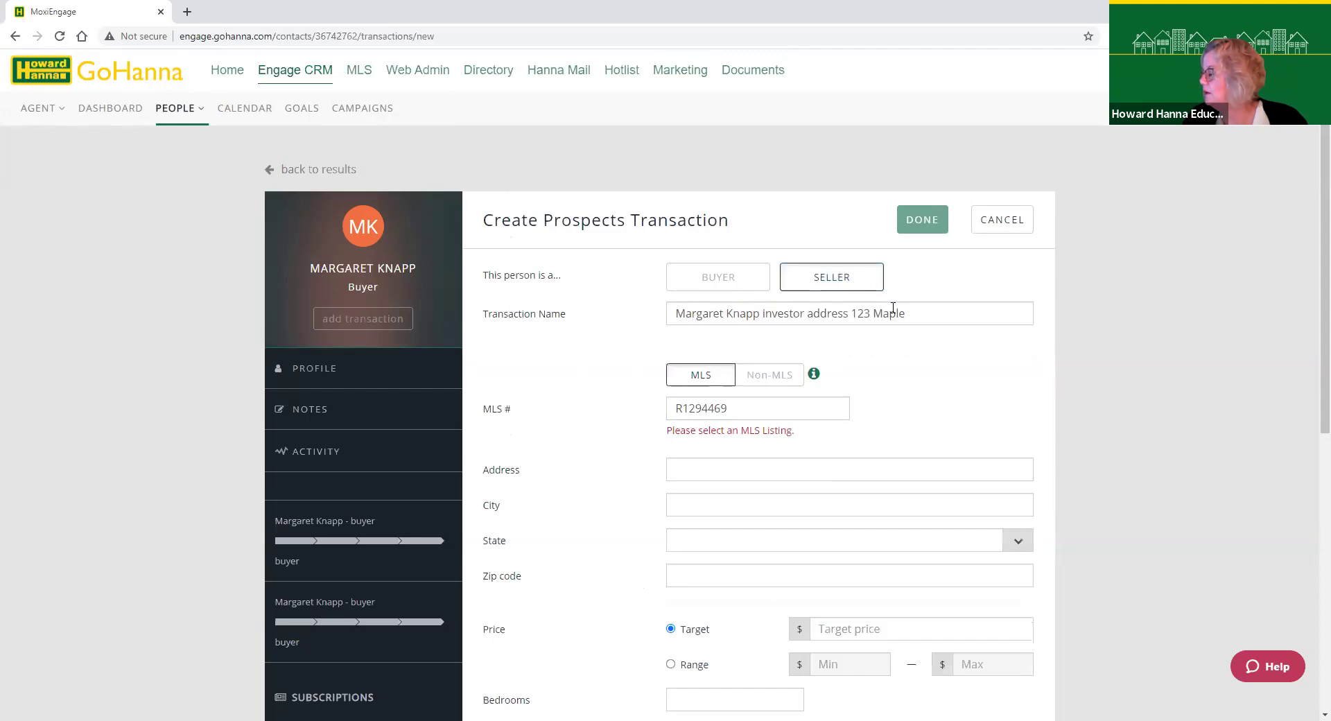
click(749, 408)
click(725, 280)
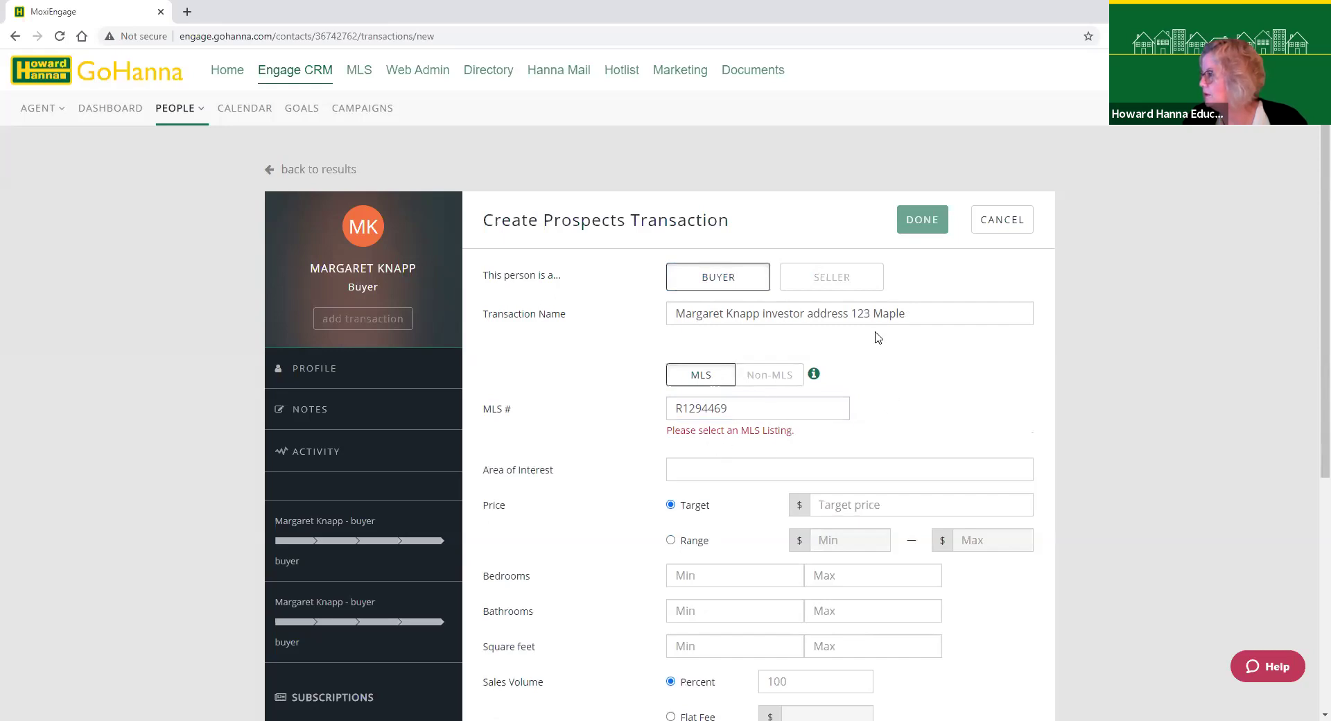
- Remove the contact's name from the transaction name so that it begins with a capitalized "Investor address"
scroll(872, 357, down, 2)
scroll(872, 357, up, 2)
drag(762, 314, 659, 313)
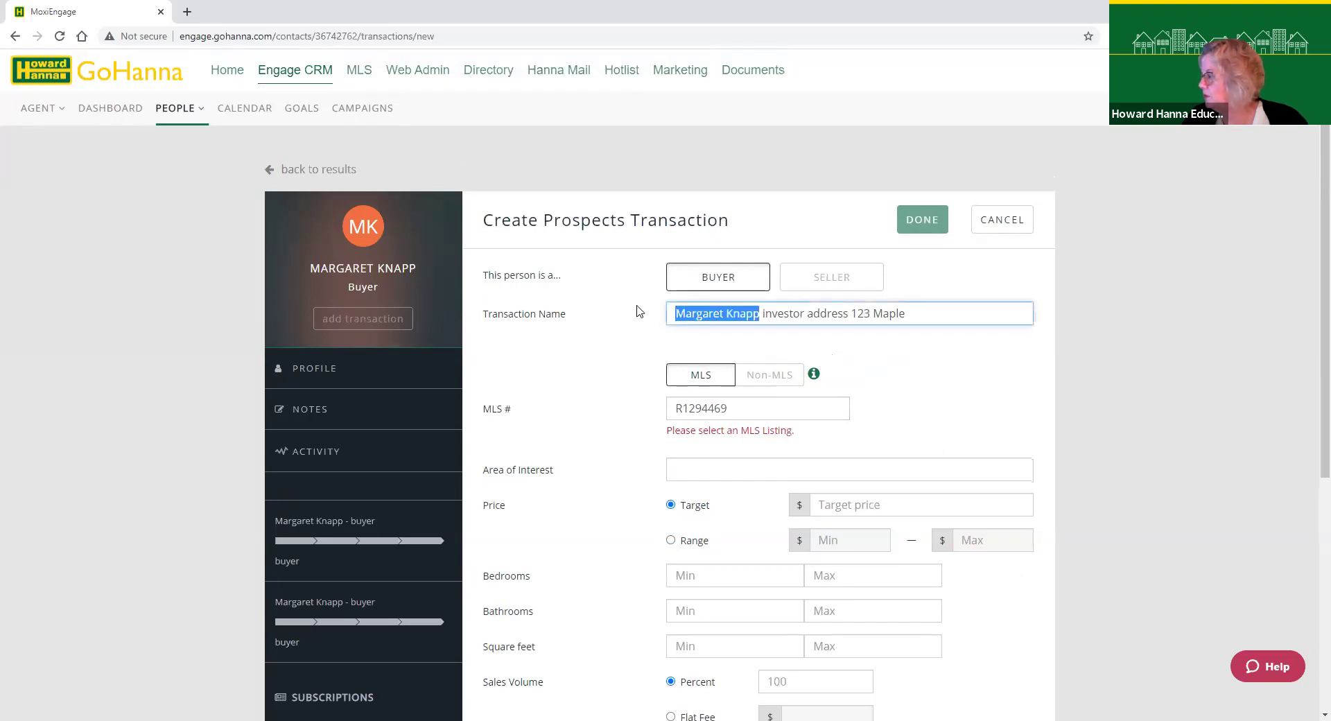
key(BackSpace)
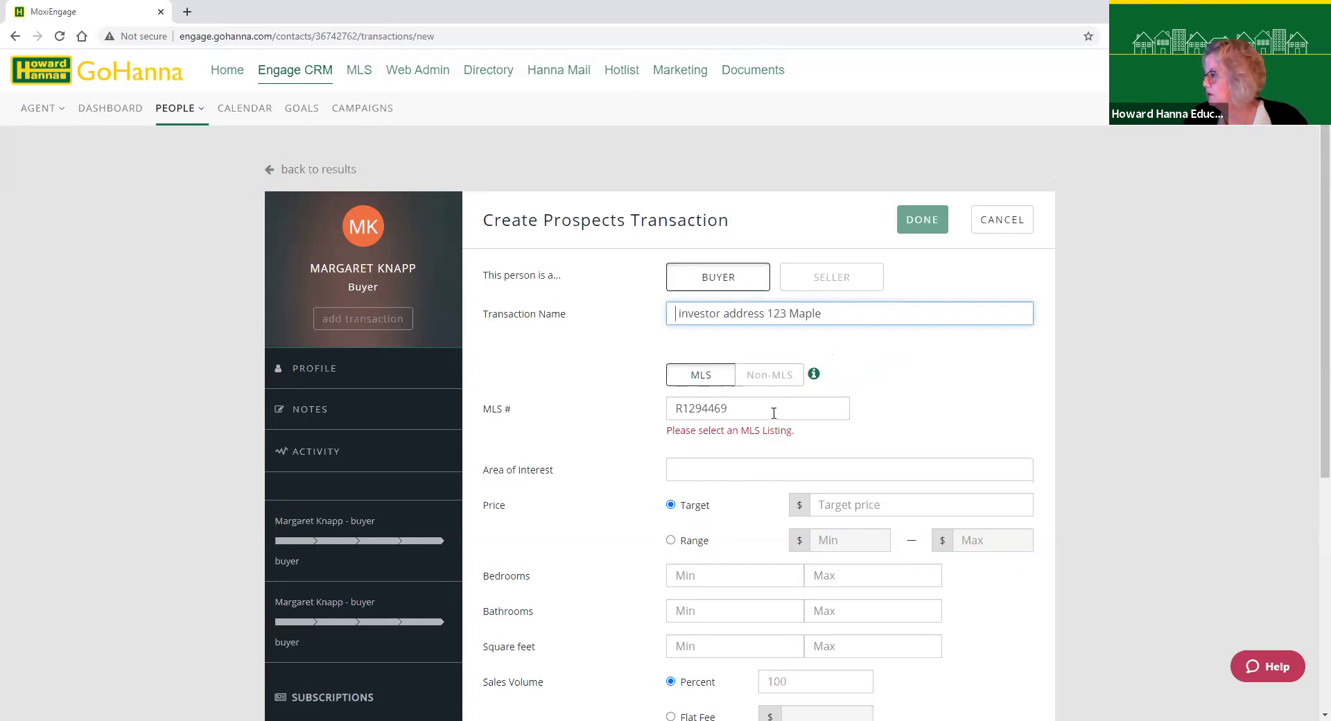
scroll(771, 561, down, 3)
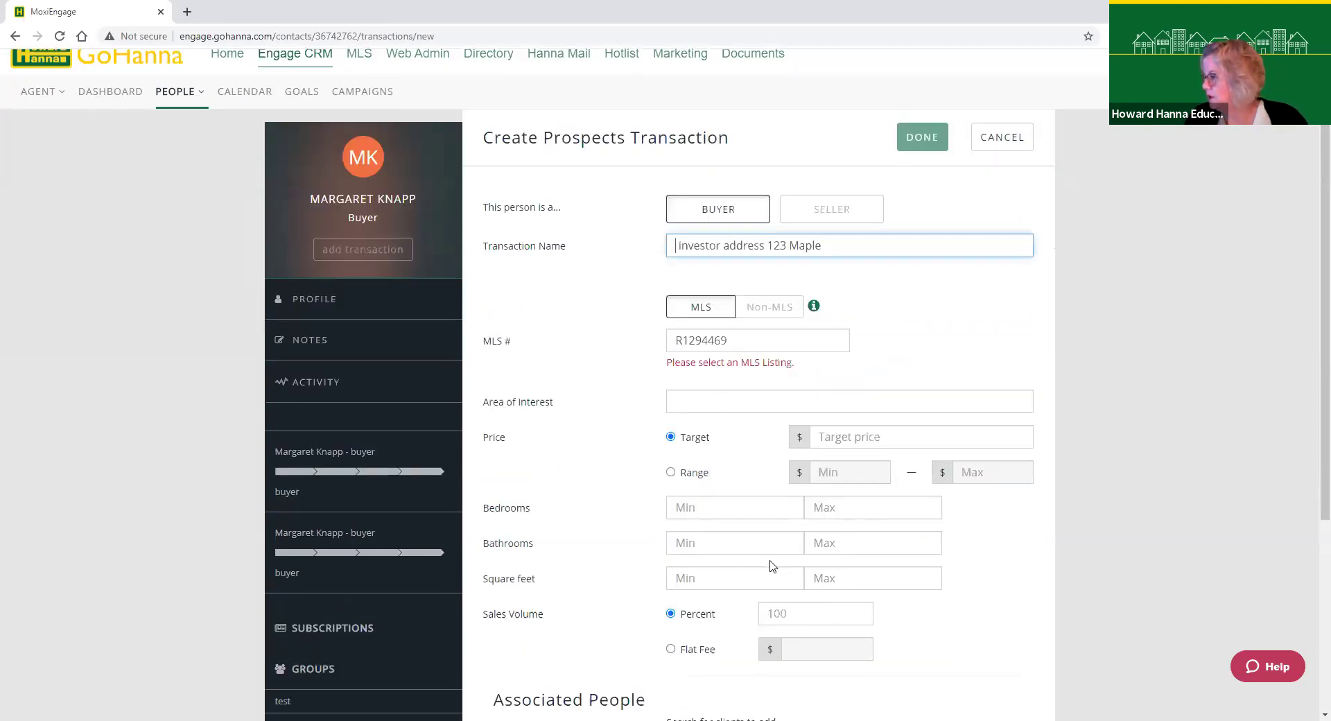
scroll(771, 559, up, 3)
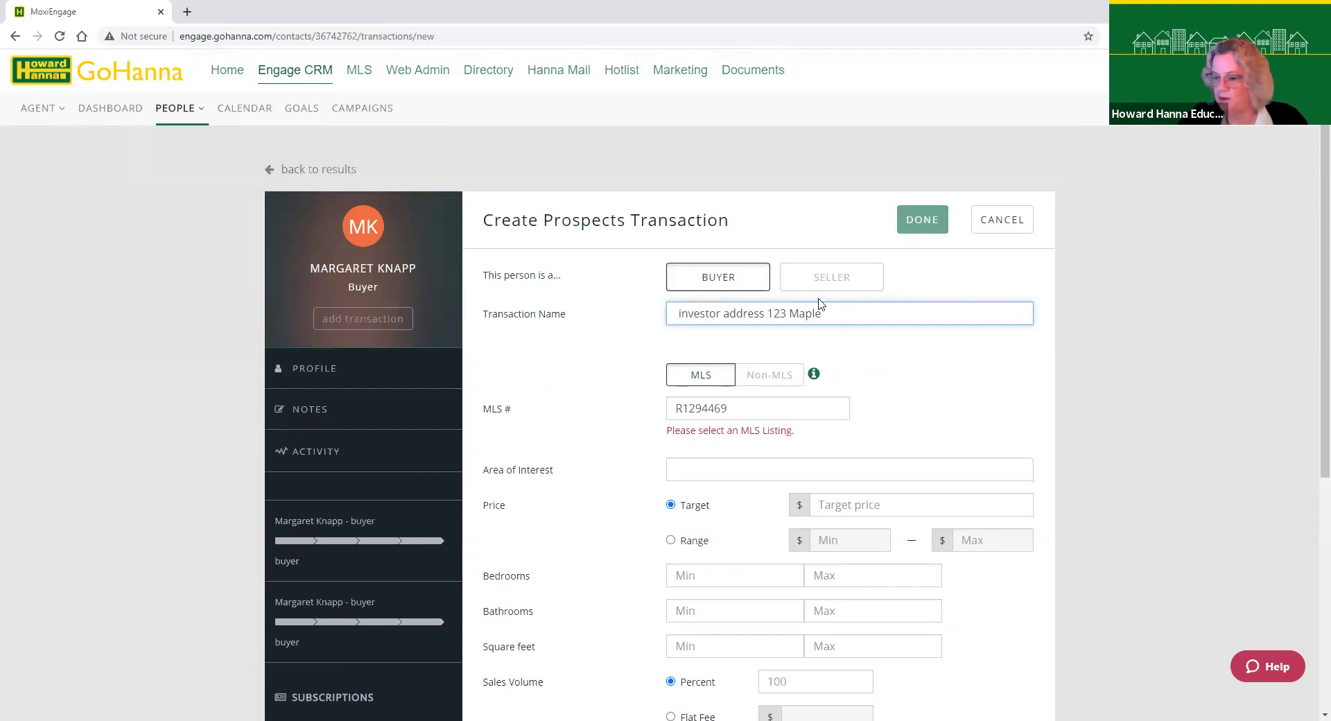
key(Home)
key(Delete)
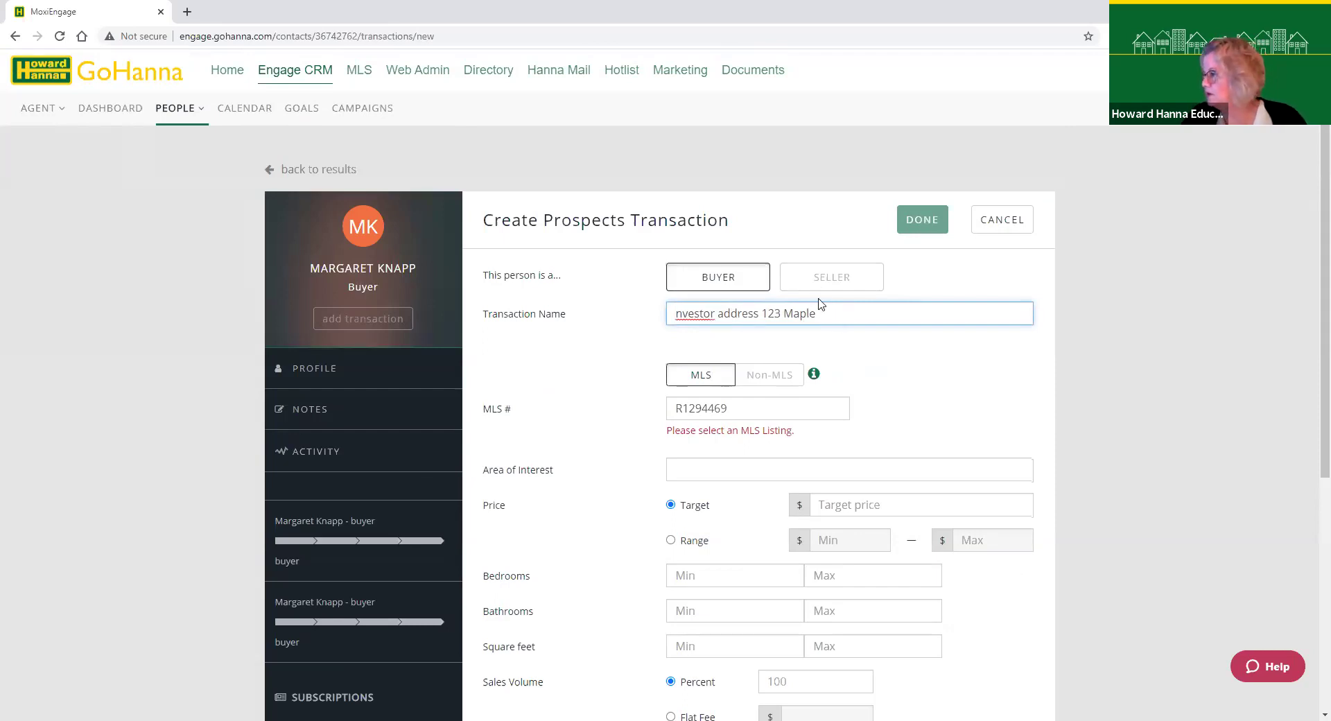
text(I)
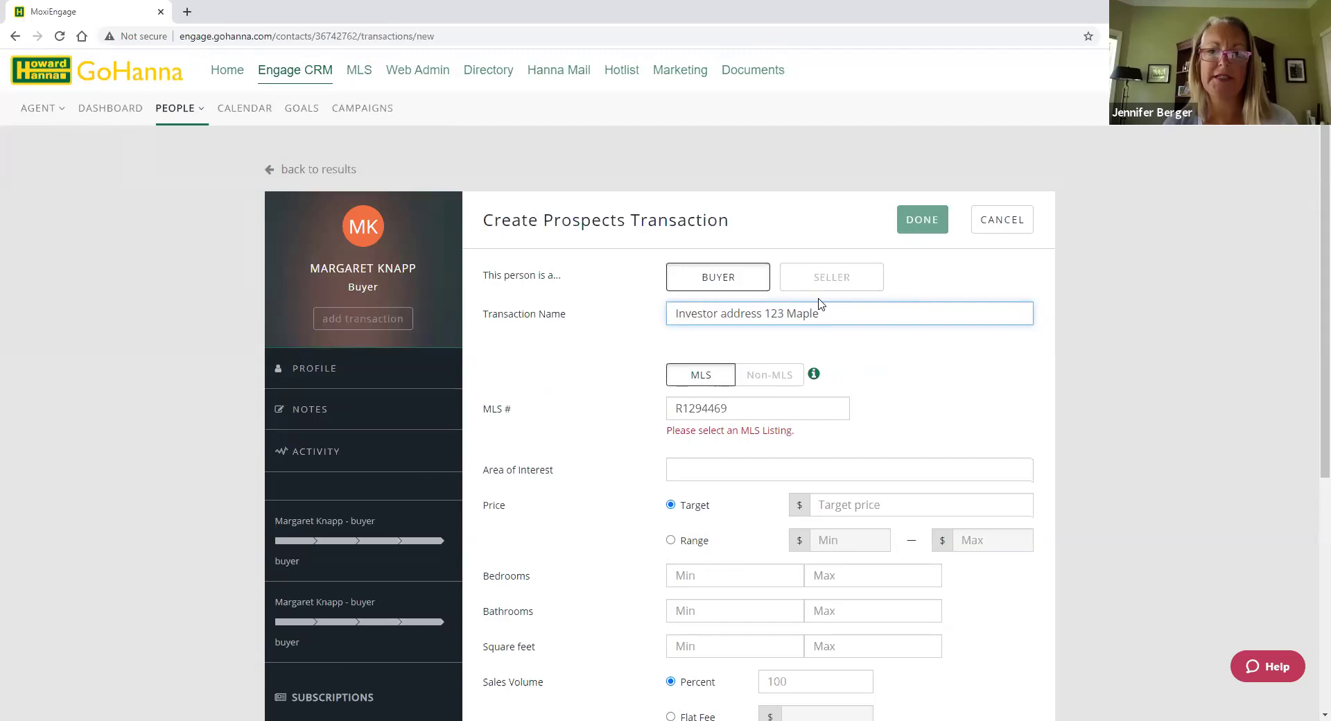
- Link the new transaction to the MLS listing R1294469 and save the transaction
click(766, 407)
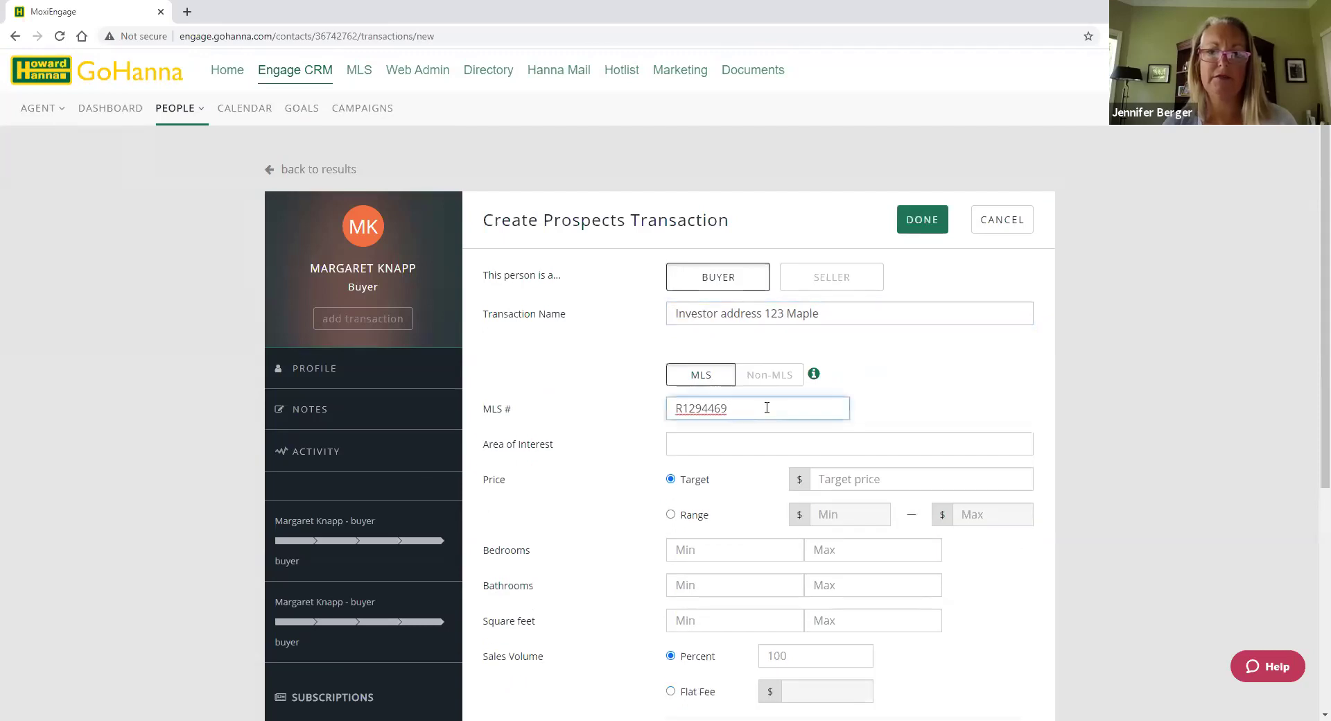
key(BackSpace)
text(9)
key(Return)
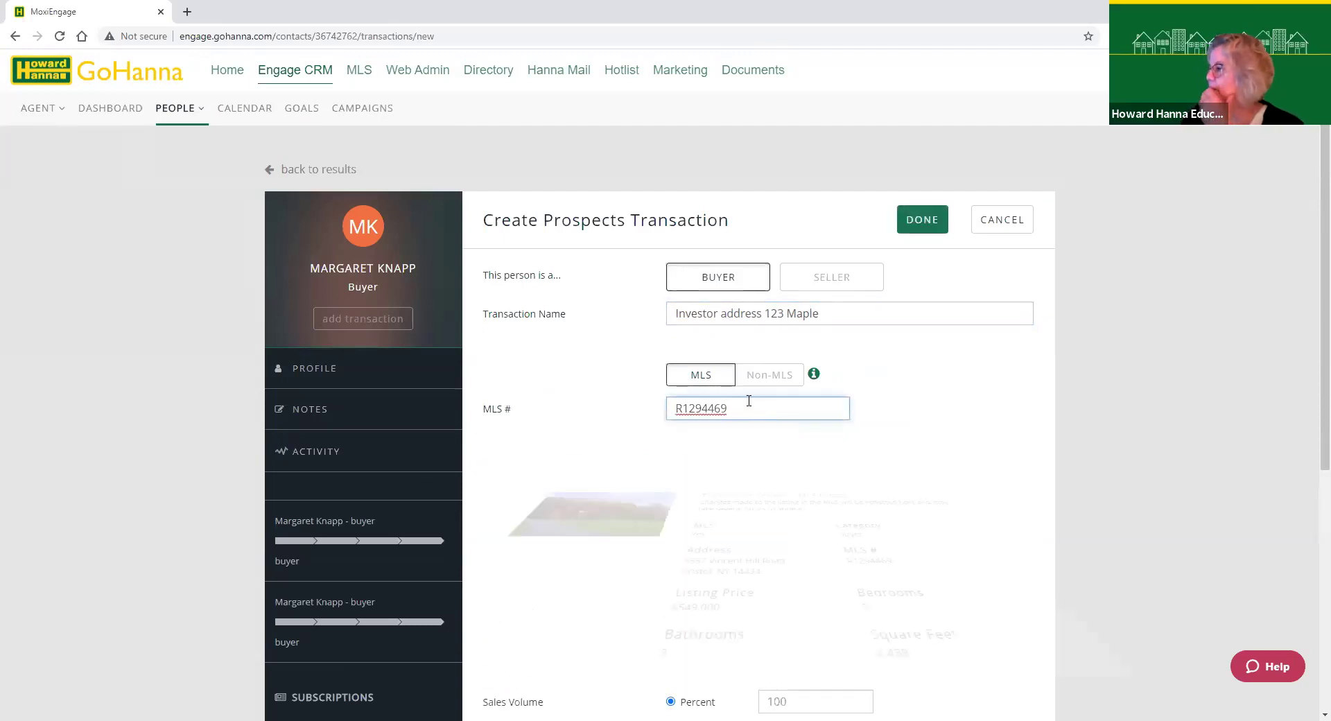
click(931, 221)
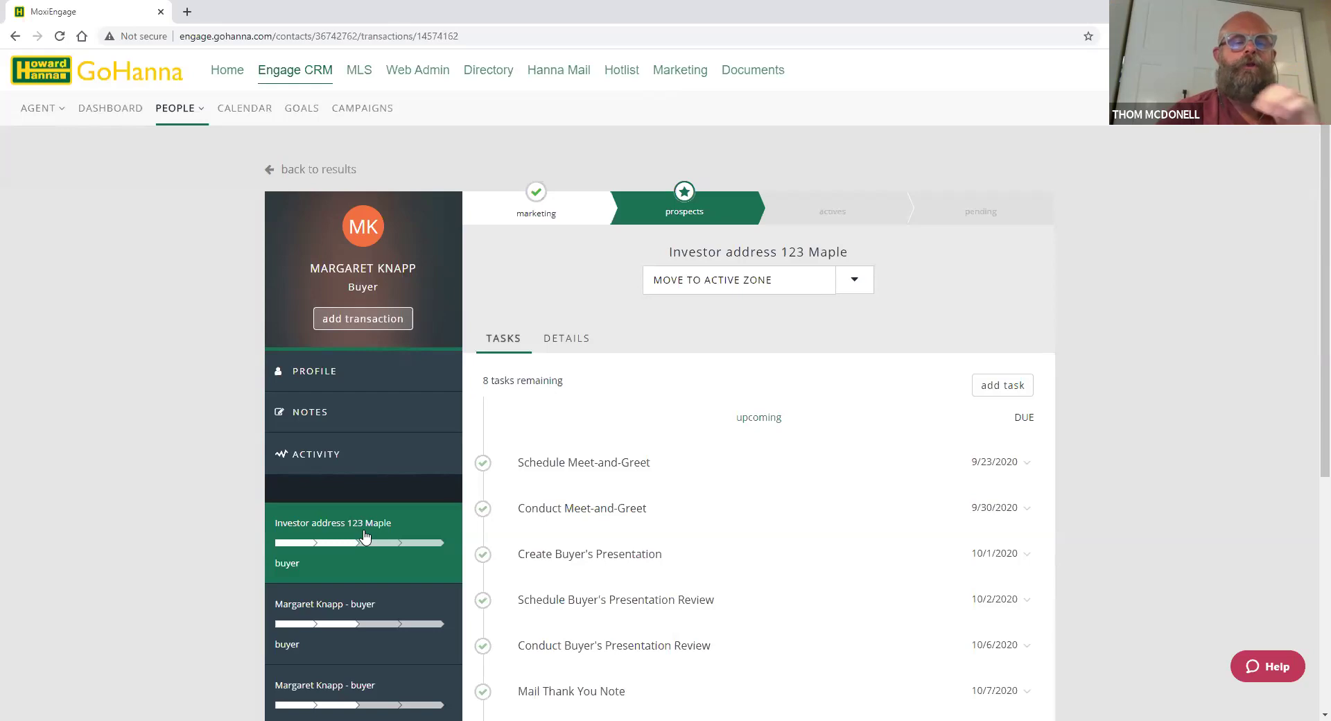
- Look over the task list and property details of the buyer transaction directly below the investor one
click(365, 599)
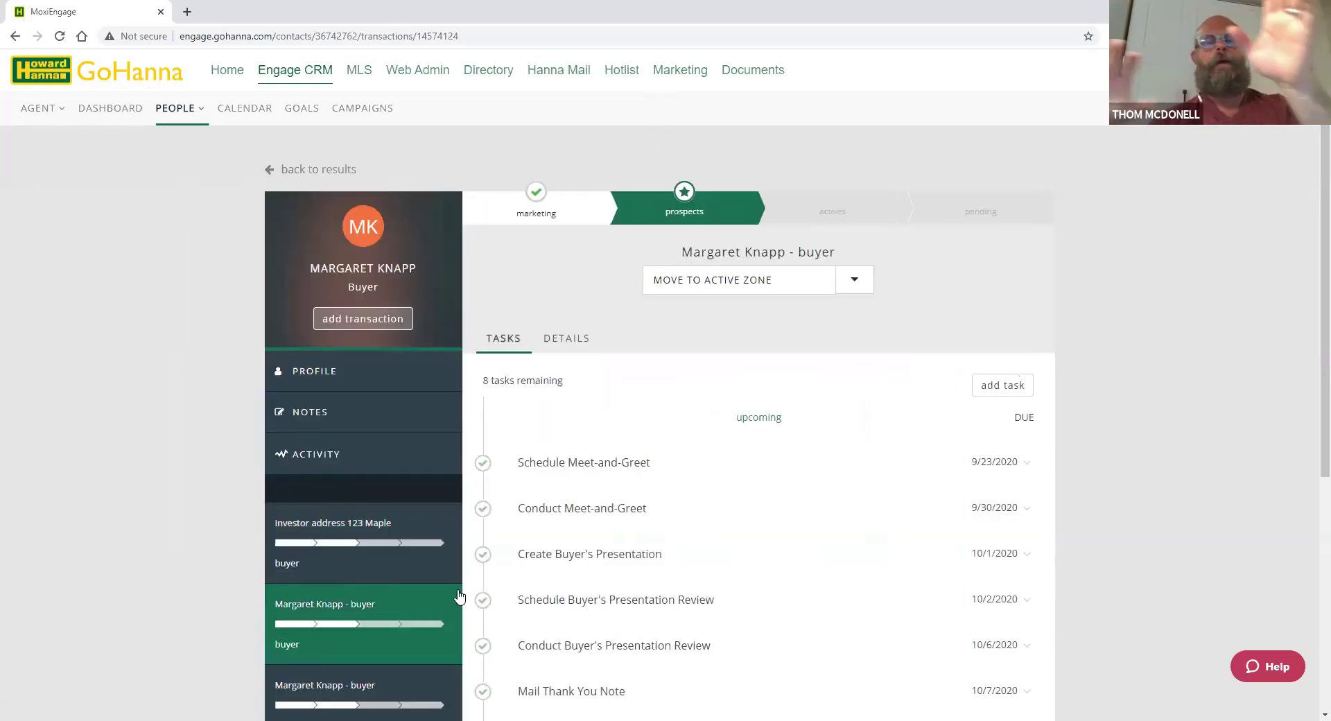
scroll(630, 468, down, 3)
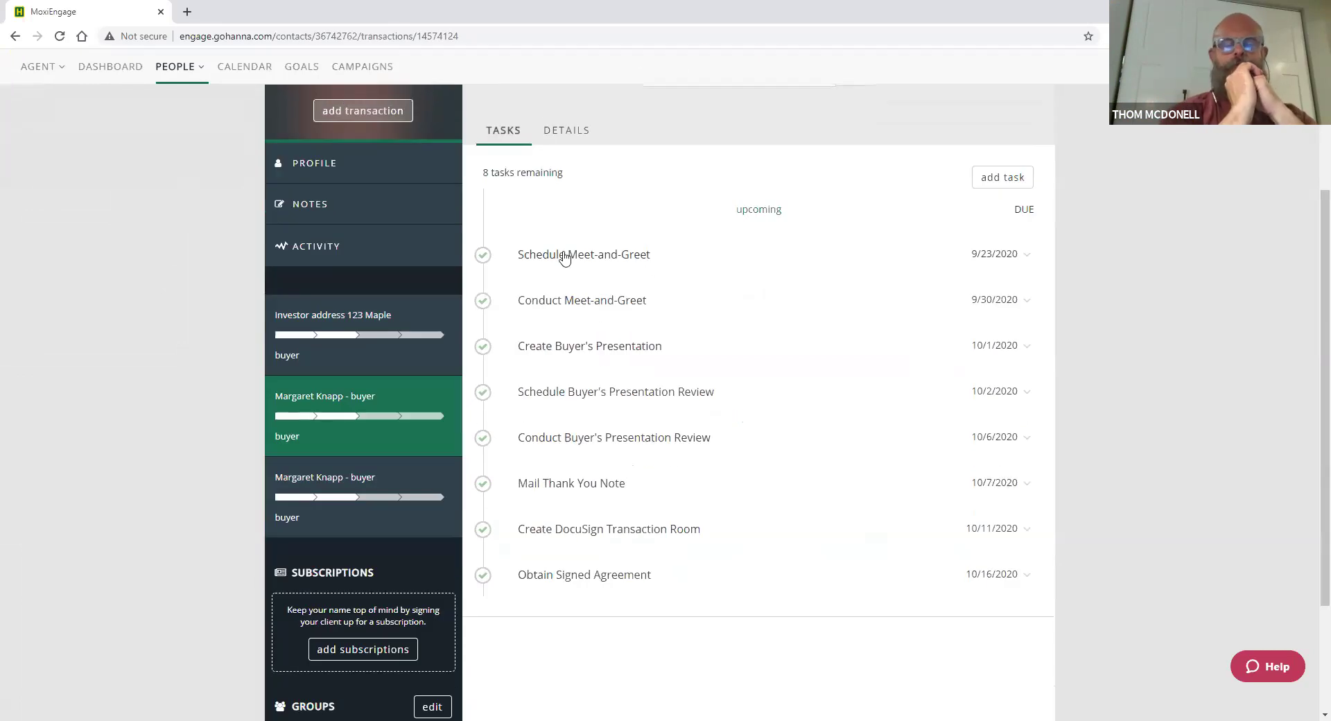
scroll(558, 251, up, 2)
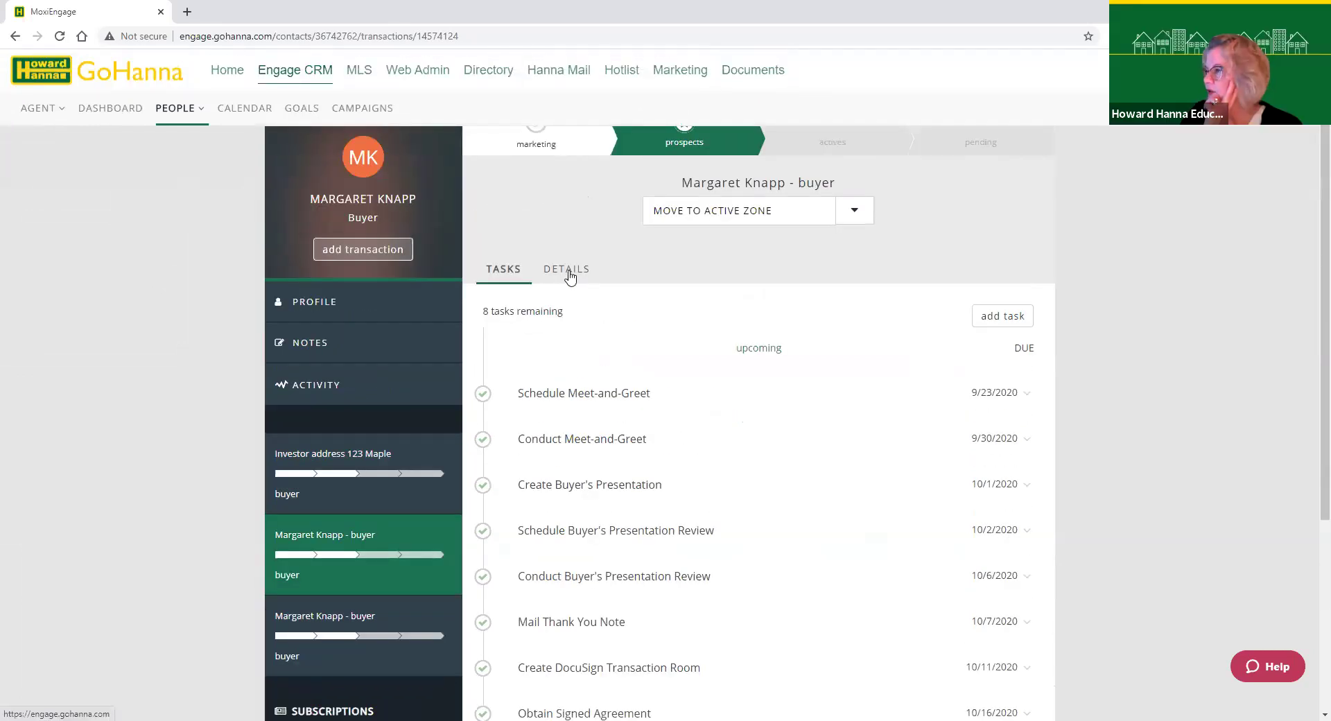
click(568, 273)
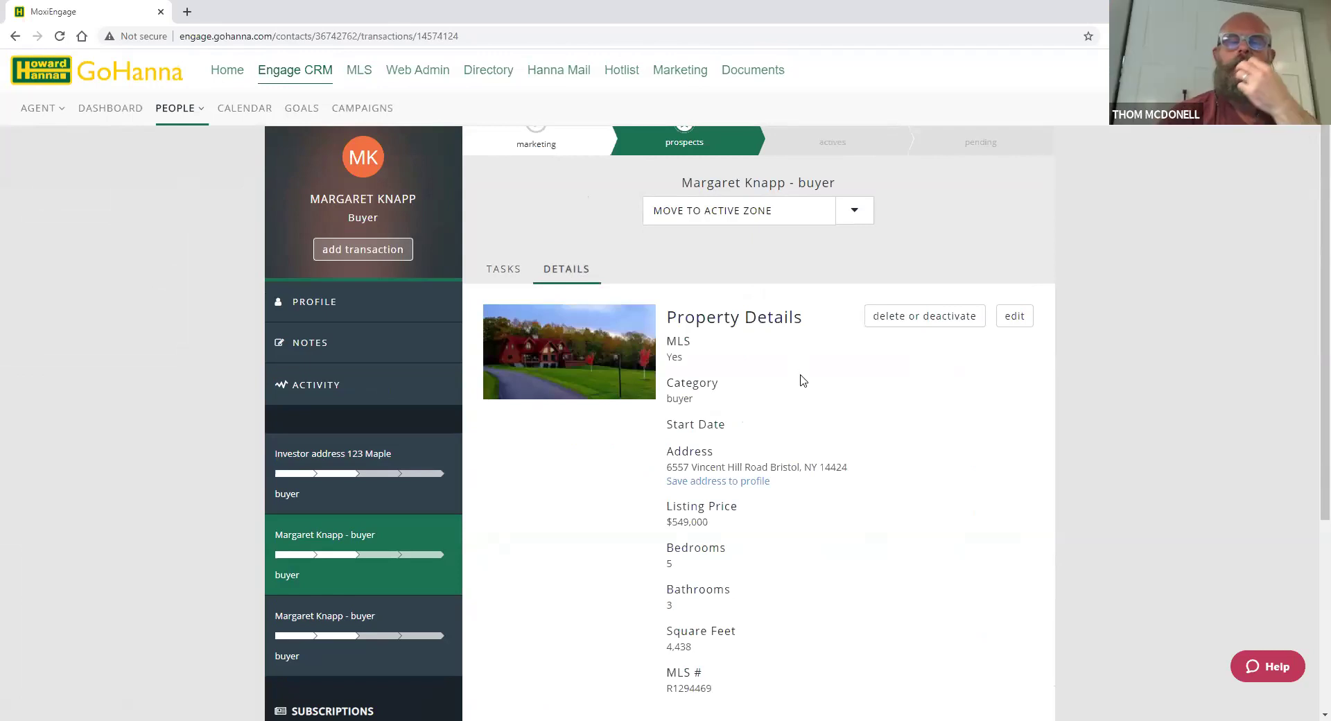
- Look through the edit form of this buyer transaction and leave it without saving
click(1018, 316)
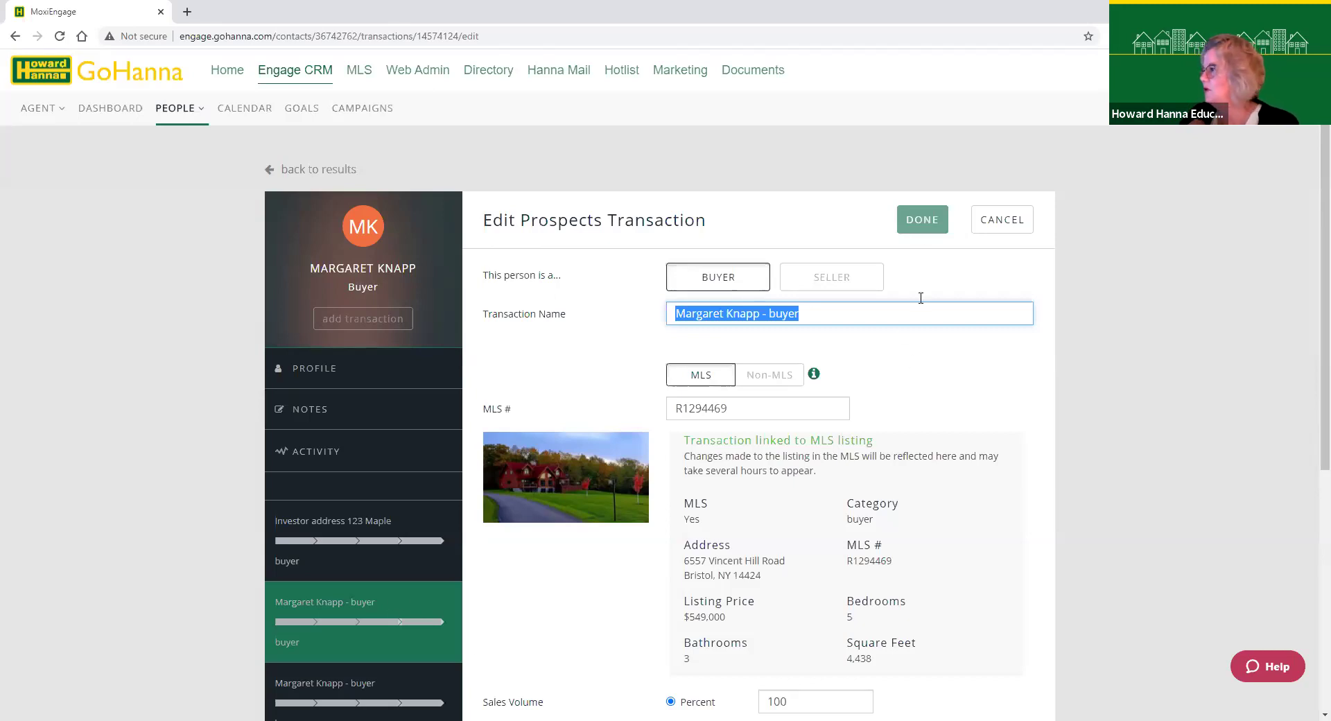
scroll(872, 379, down, 4)
scroll(846, 348, up, 3)
click(1001, 155)
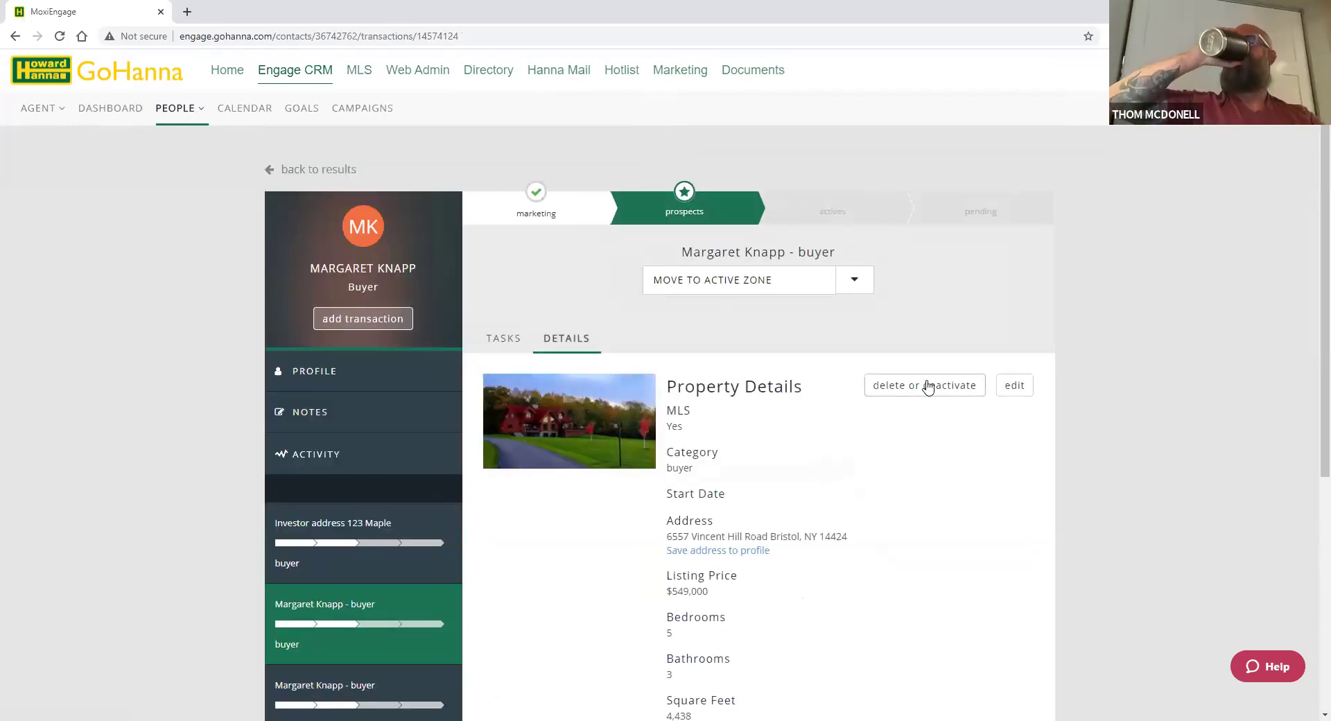
- Permanently delete the buyer transaction listed directly below the investor one
click(928, 386)
click(724, 284)
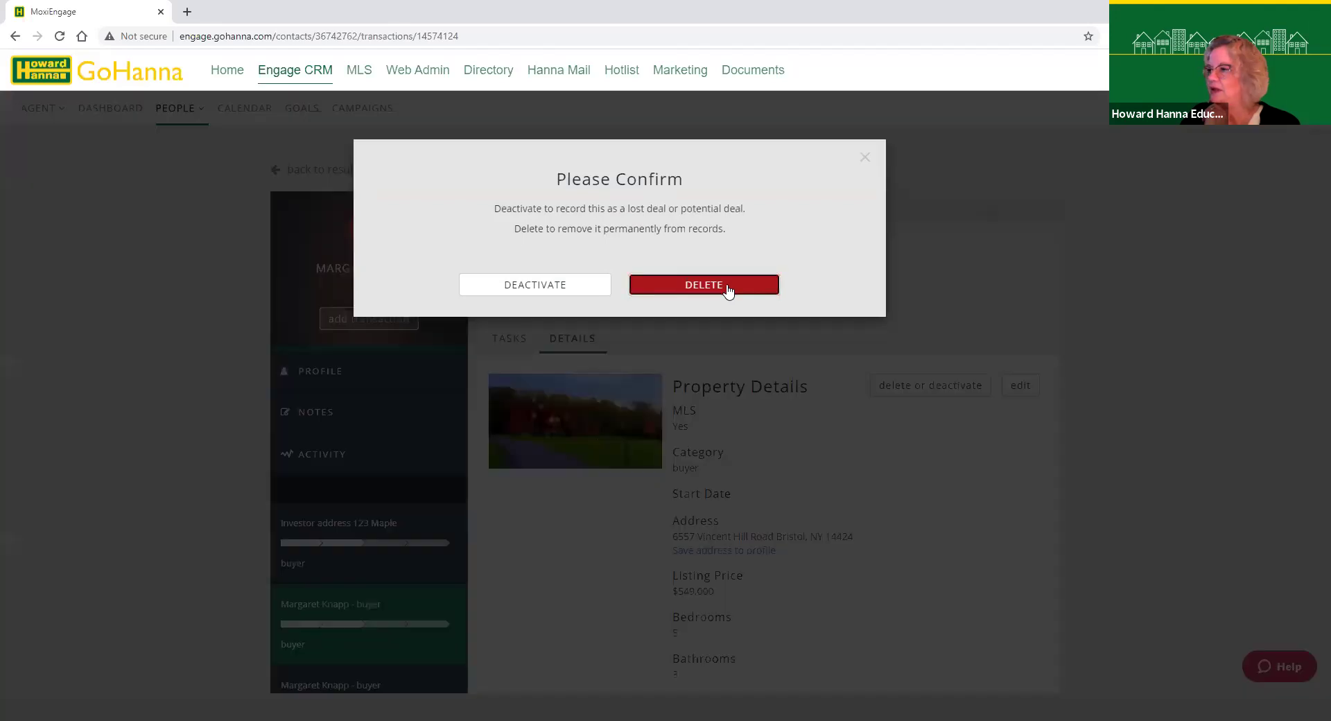
click(569, 258)
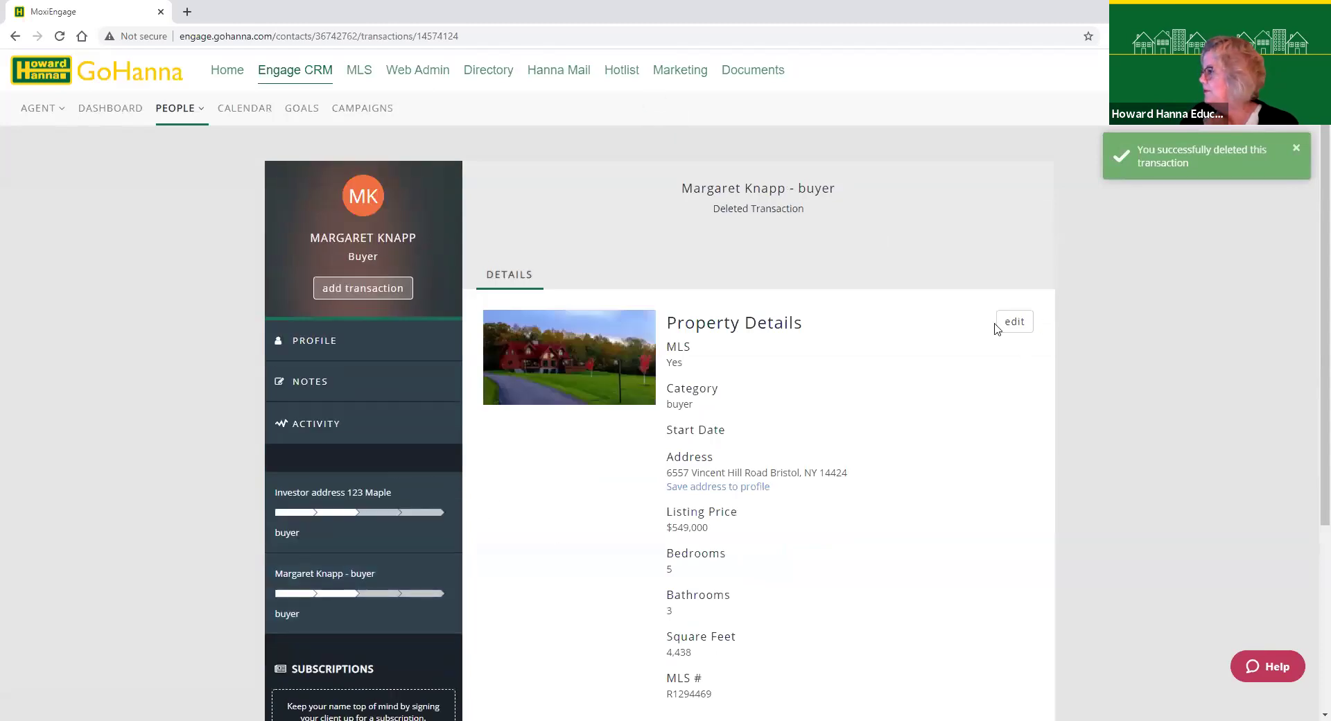
- Open the investor transaction and review its property details, agent details and associated people
click(381, 527)
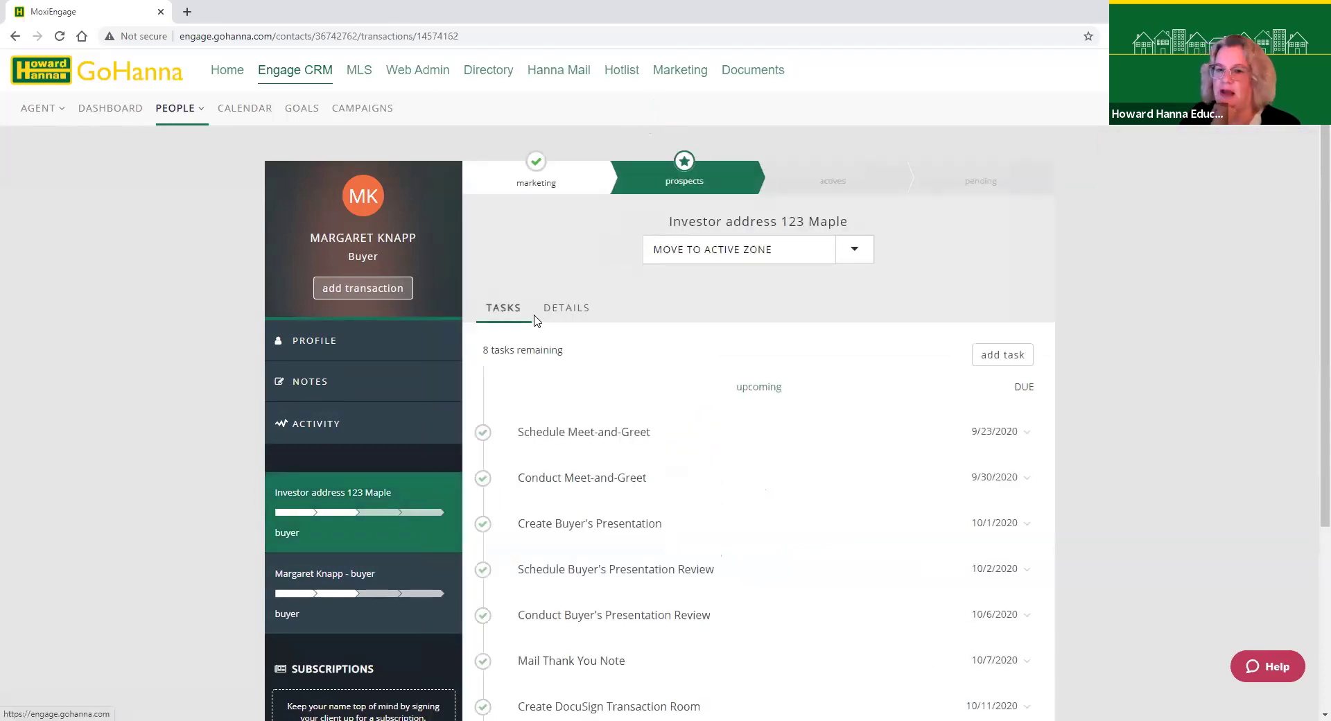
click(565, 314)
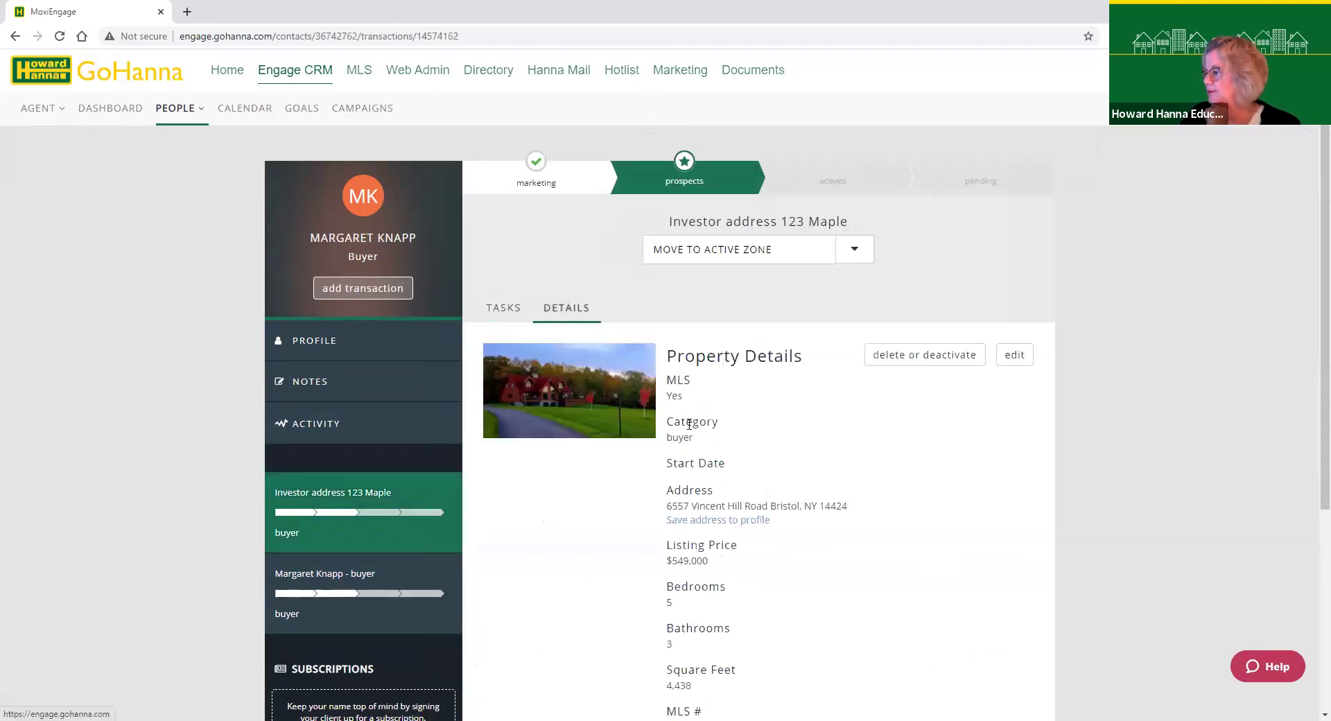
scroll(736, 622, down, 4)
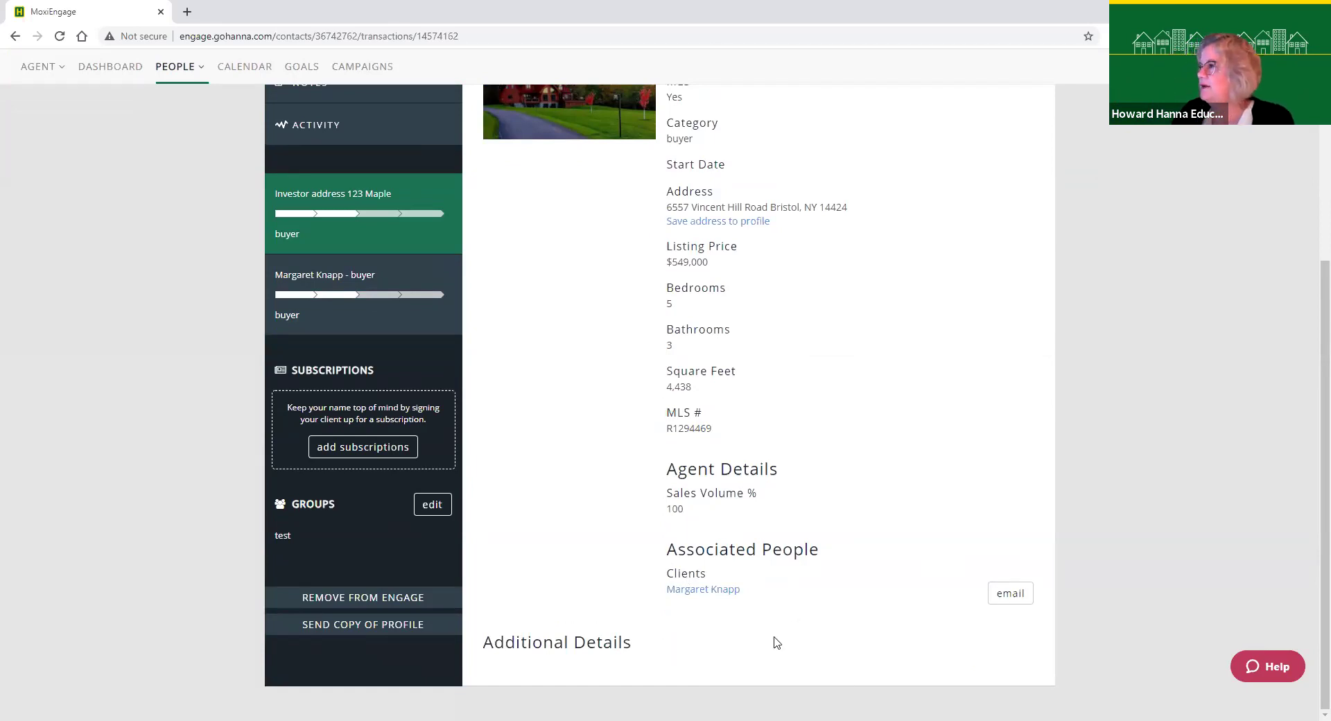
scroll(772, 638, up, 5)
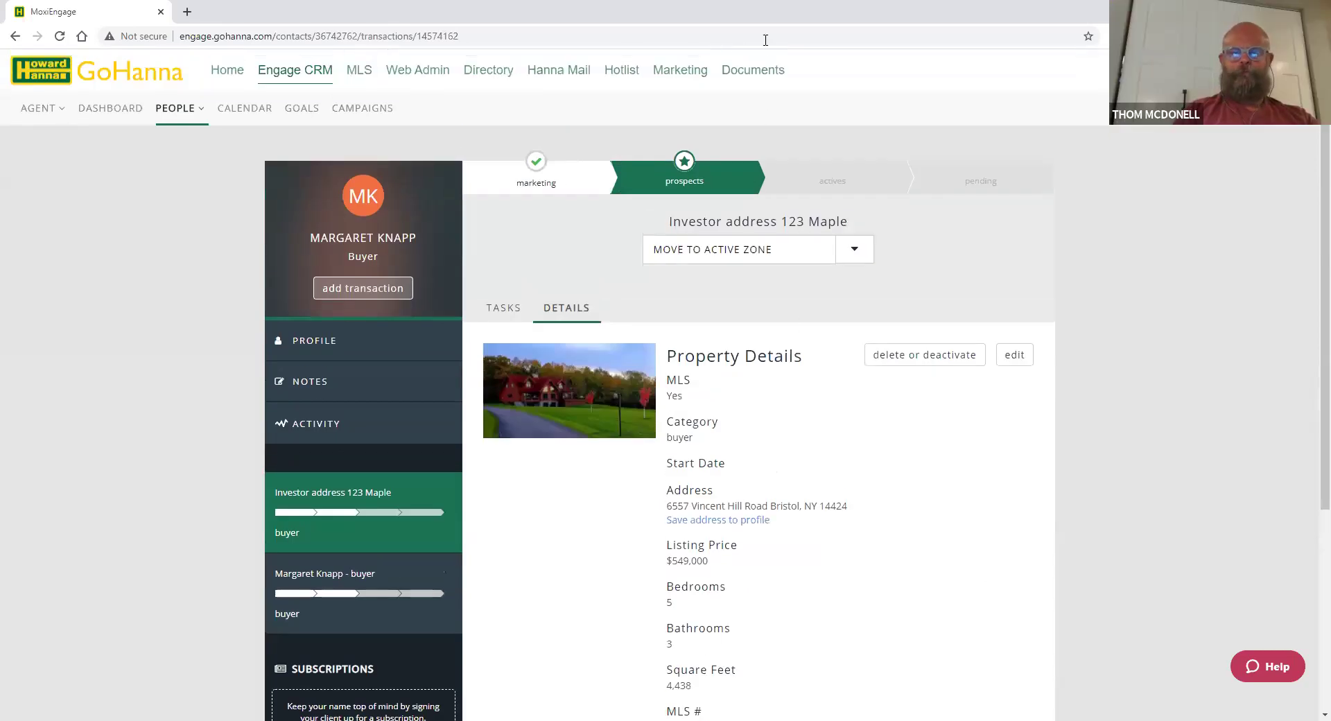